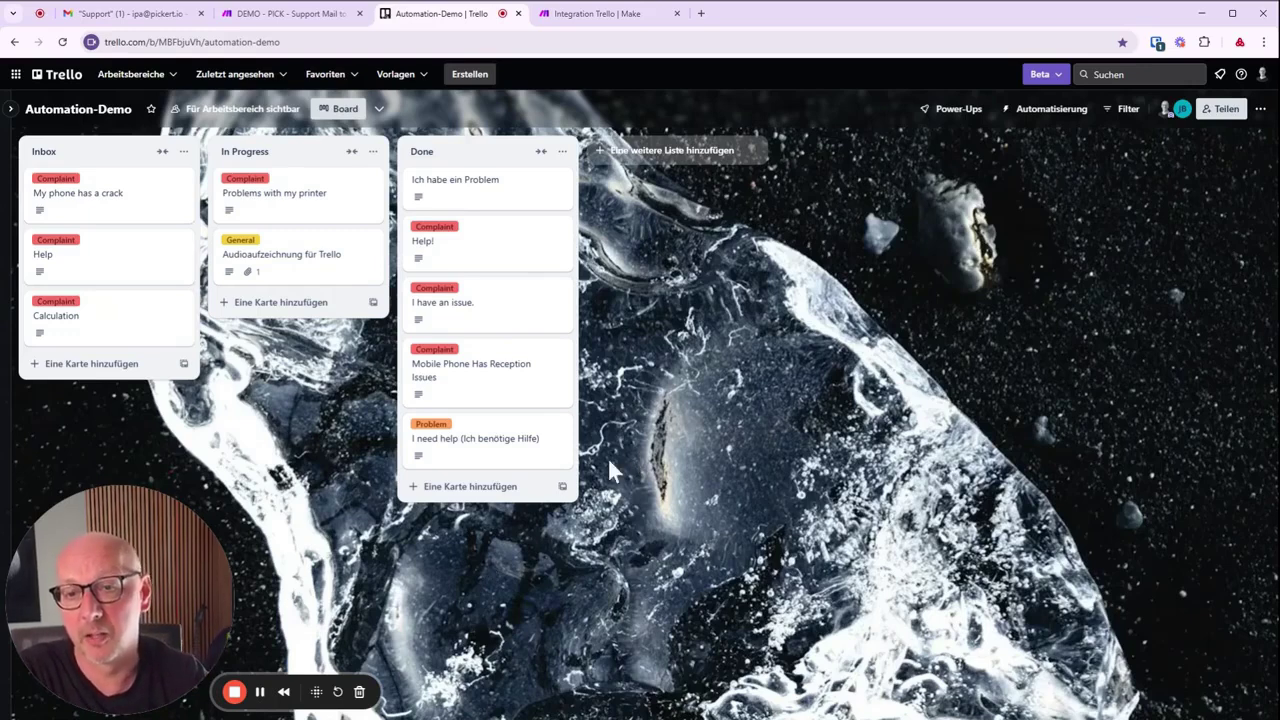
# - Review the labels available for the Calculation card in the Inbox list without changing them
pyautogui.click(183, 302)
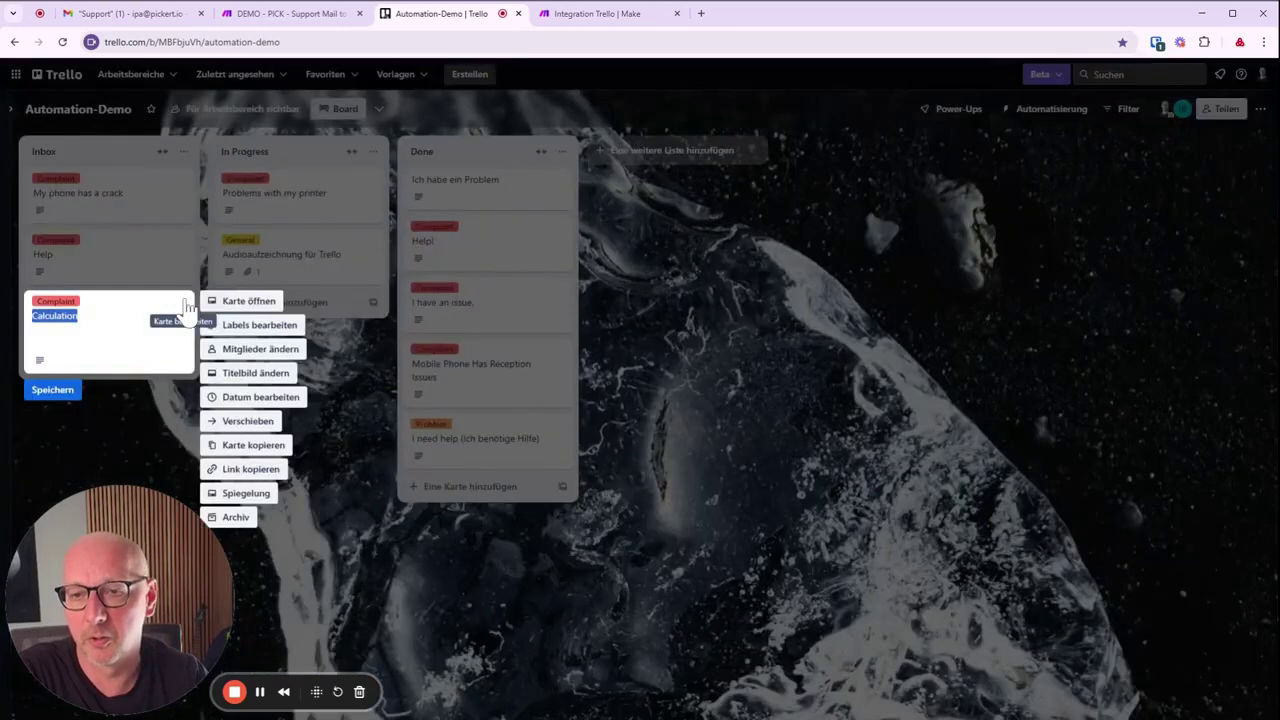
pyautogui.click(268, 326)
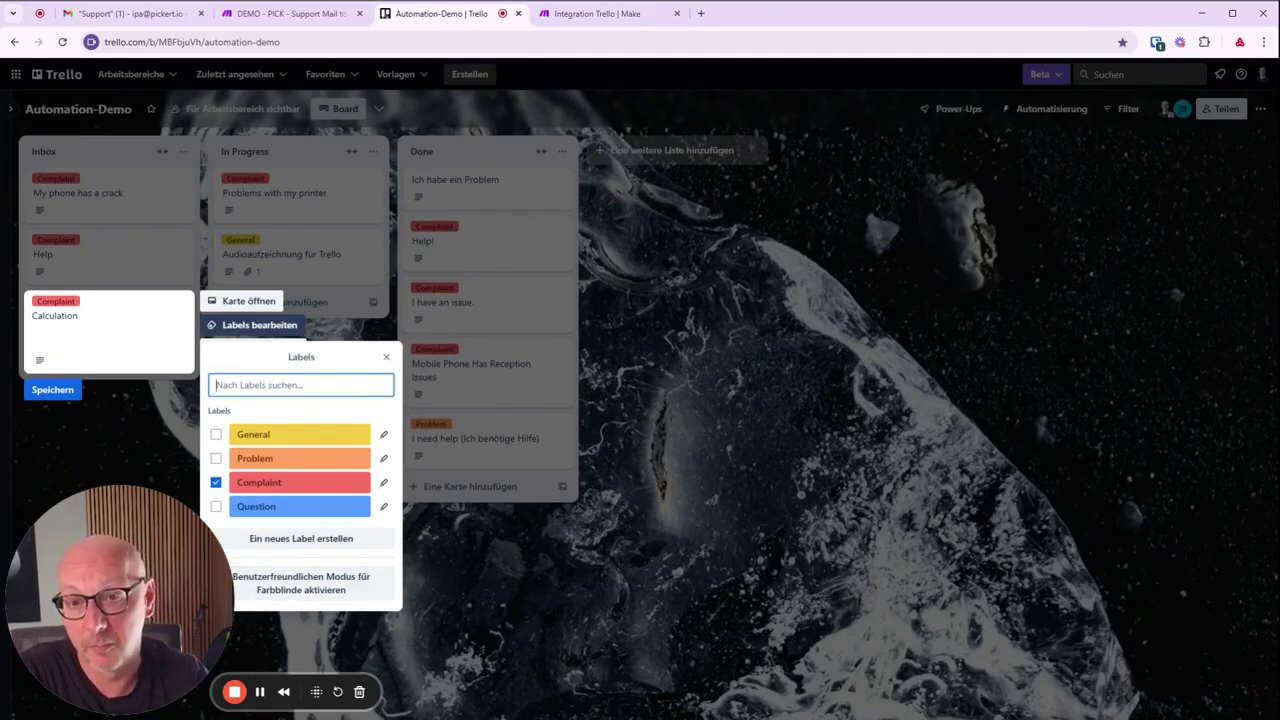
pyautogui.press('Escape')
pyautogui.click(417, 590)
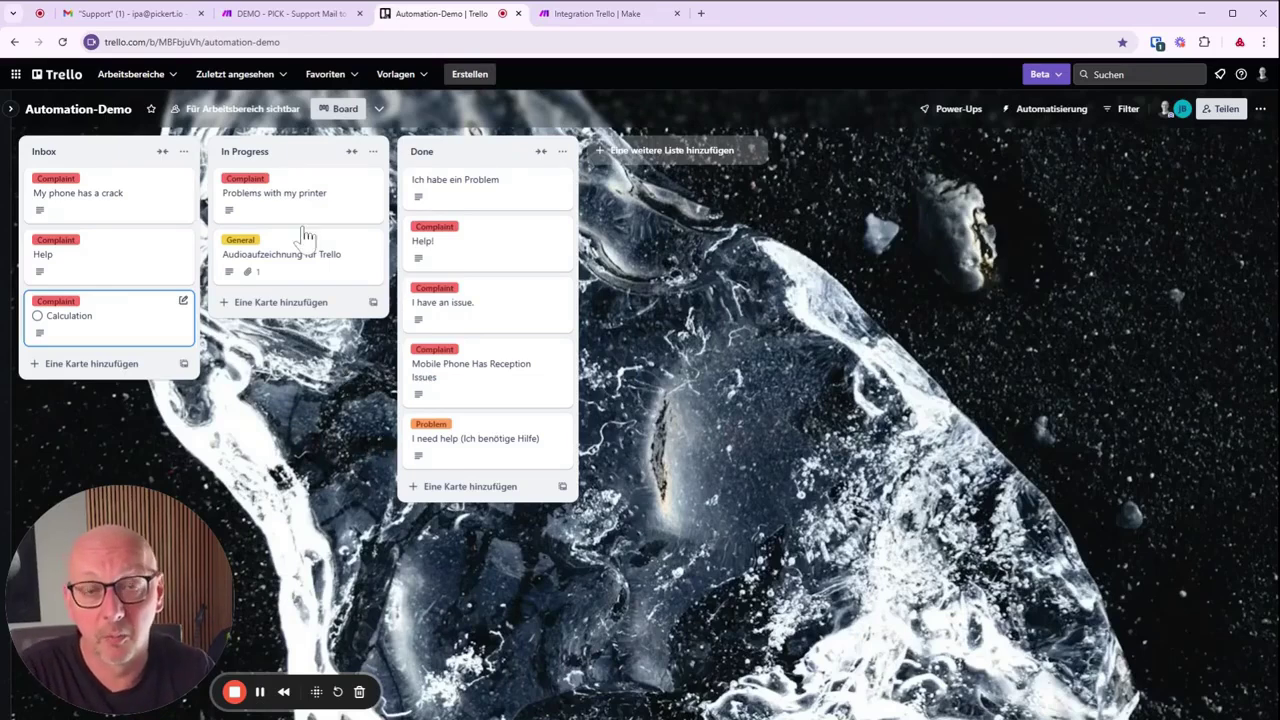
# - Check the Support-labelled e-mail in Gmail and switch to the Support Mail to Trello scenario in Make
pyautogui.click(133, 19)
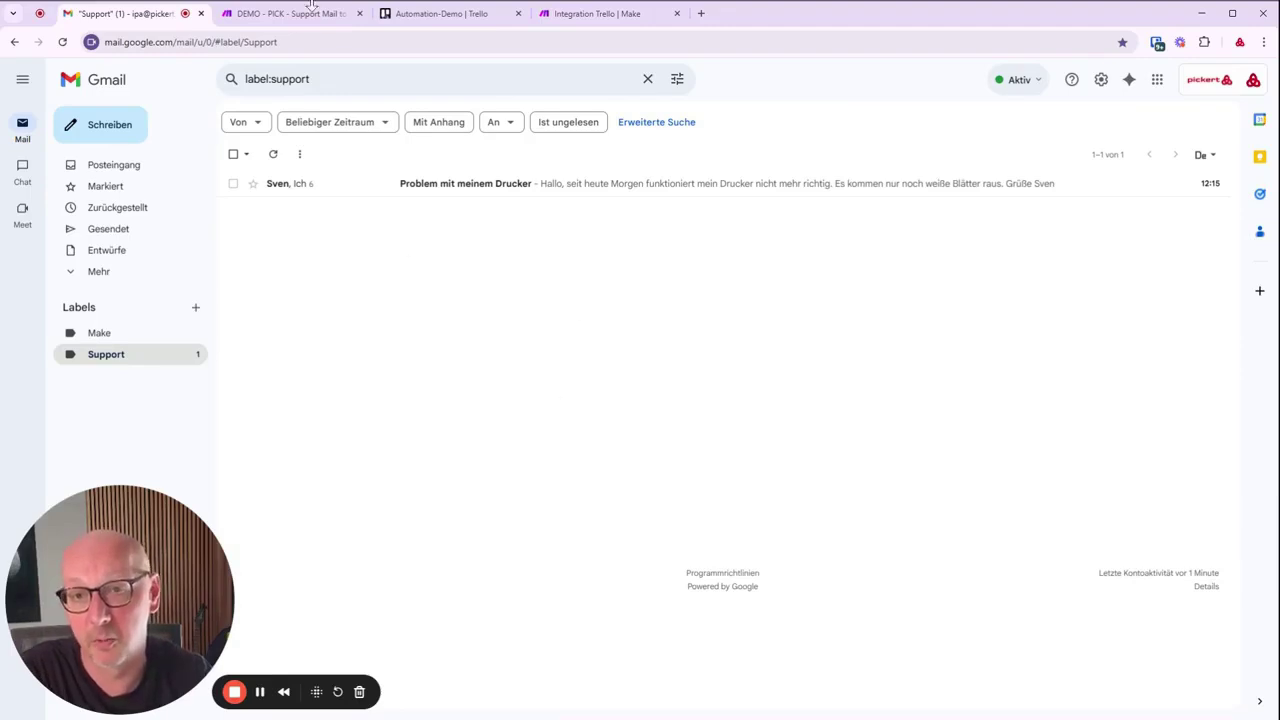
pyautogui.click(279, 15)
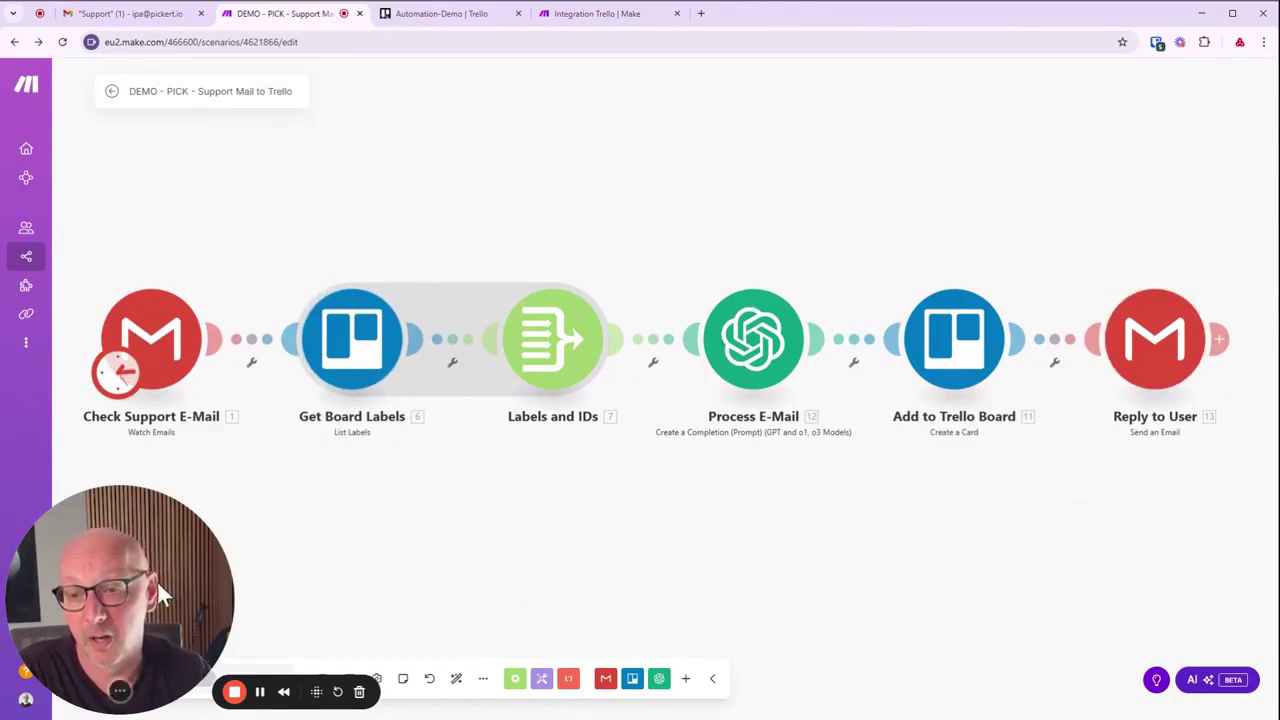
pyautogui.moveTo(148, 597); pyautogui.dragTo(145, 543)
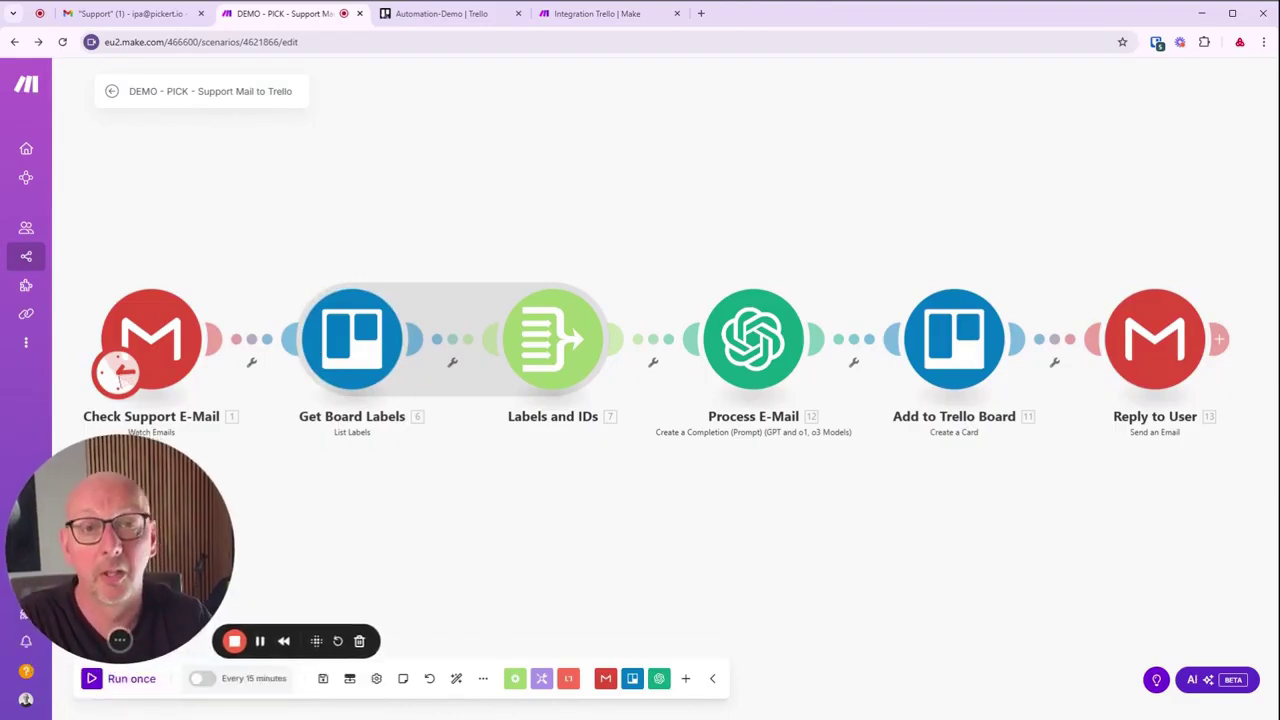
# - Set the Check Support E-Mail module to start from all emails and run the scenario once
pyautogui.rightClick(163, 342)
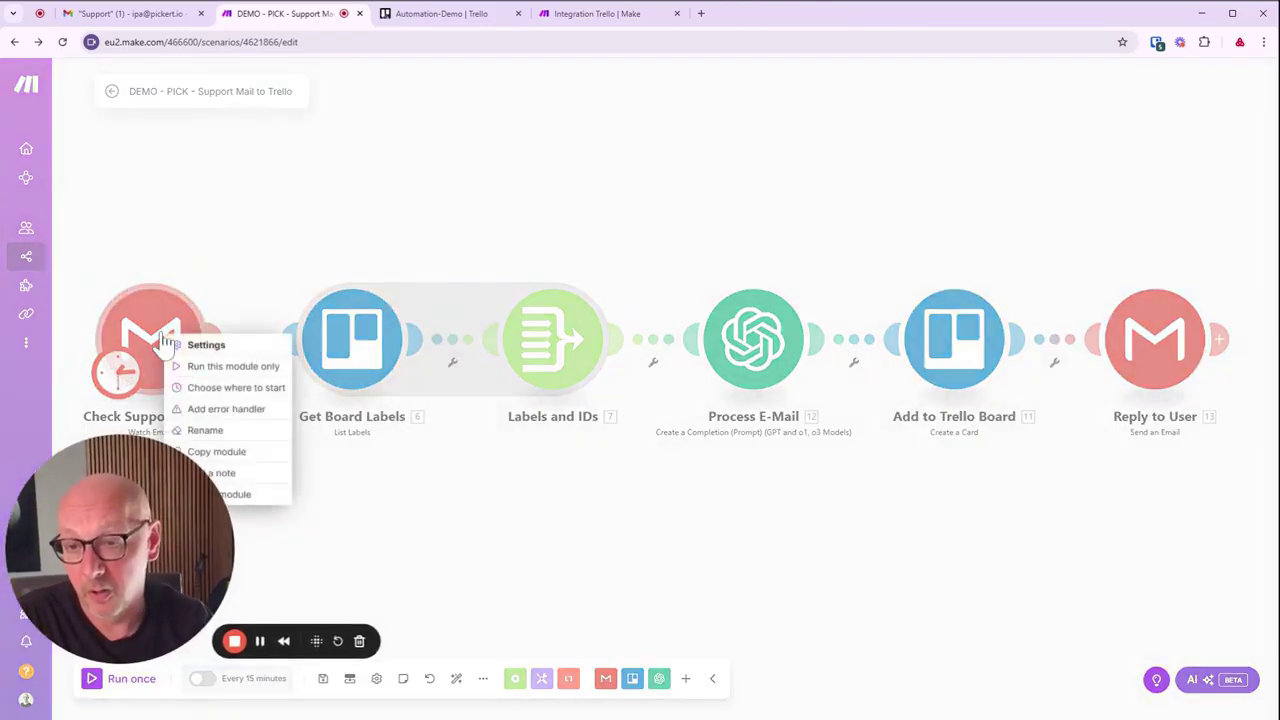
pyautogui.click(237, 388)
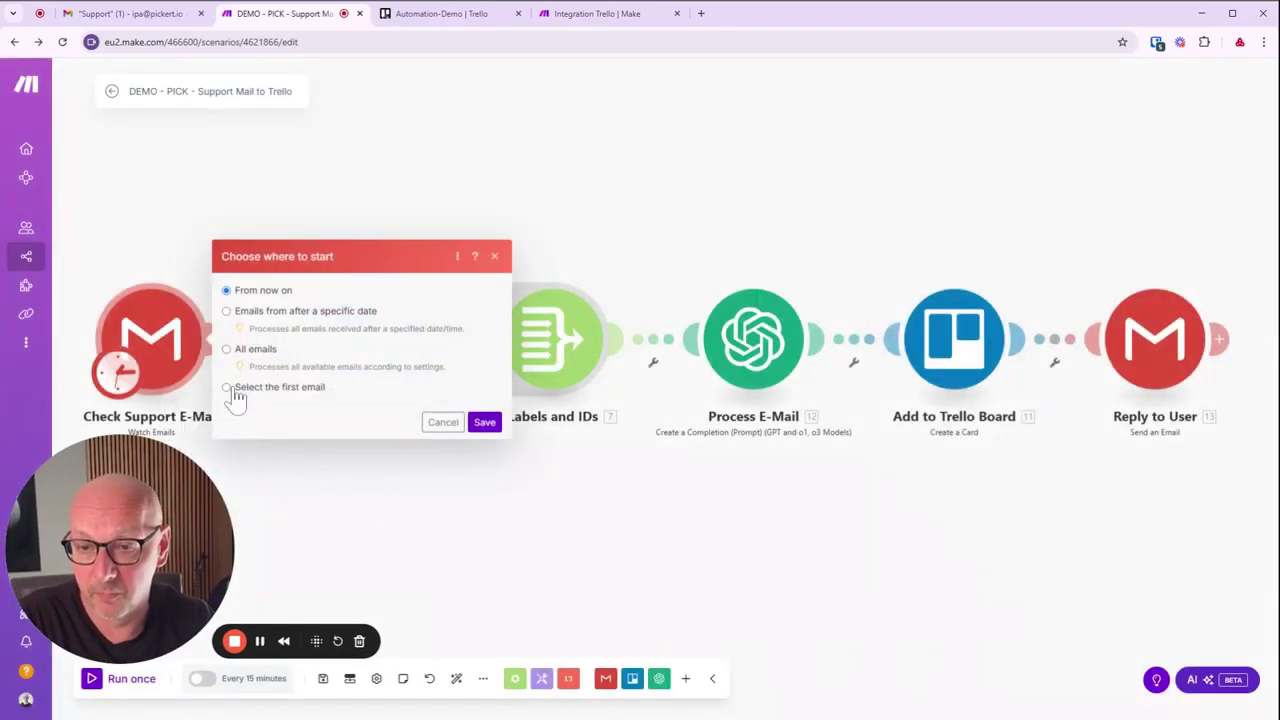
pyautogui.click(227, 350)
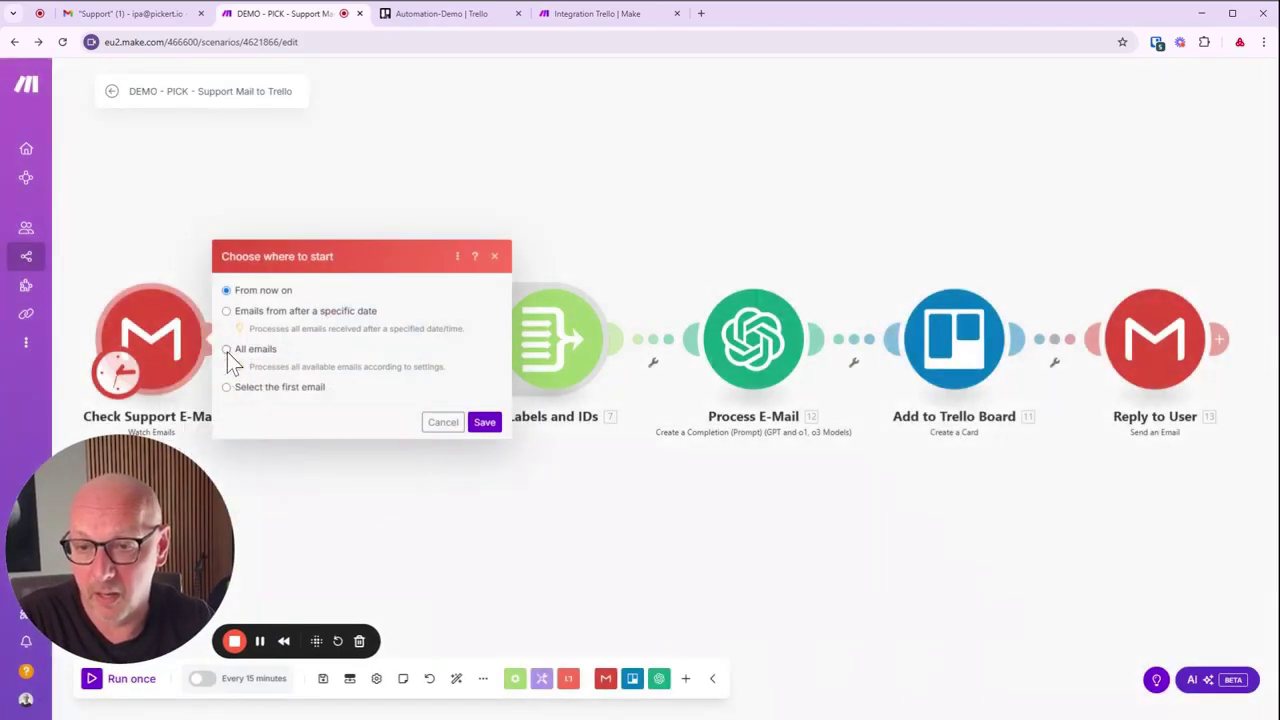
pyautogui.click(485, 424)
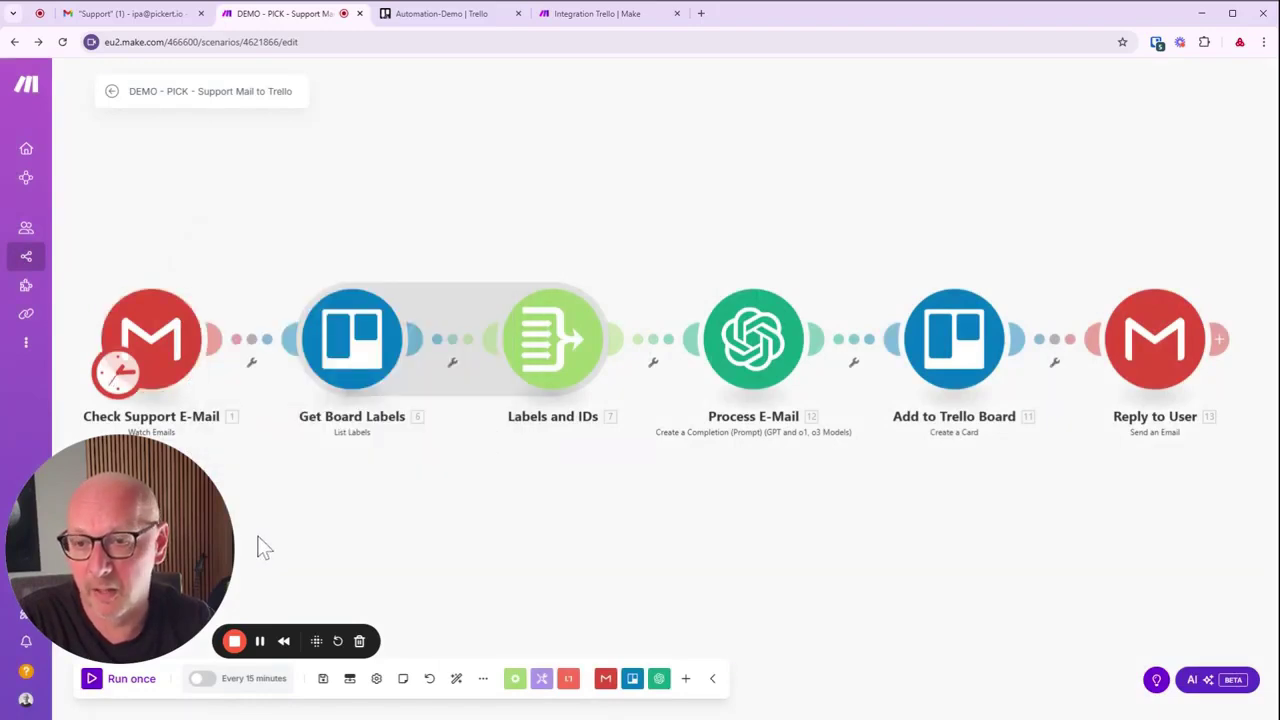
pyautogui.click(100, 679)
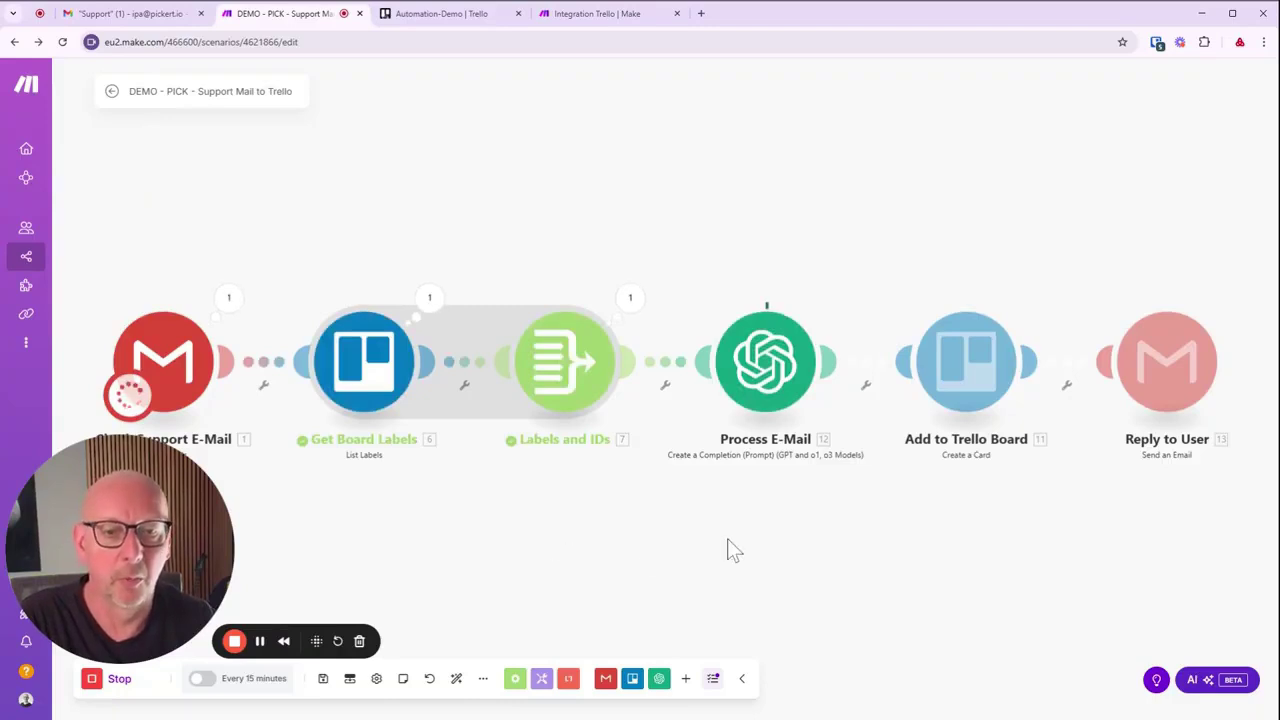
pyautogui.moveTo(801, 504); pyautogui.dragTo(785, 452)
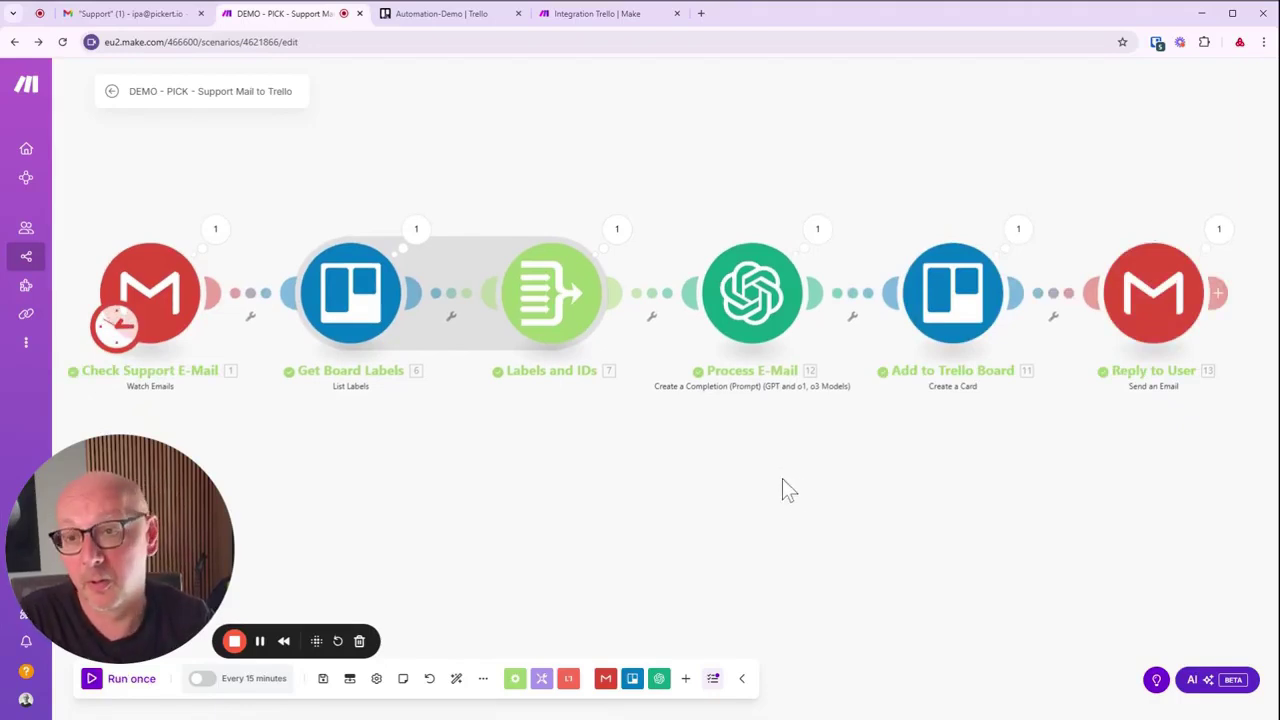
# - Switch to the Trello board and read the new printer problem card's full description, including the response and original message
pyautogui.click(455, 16)
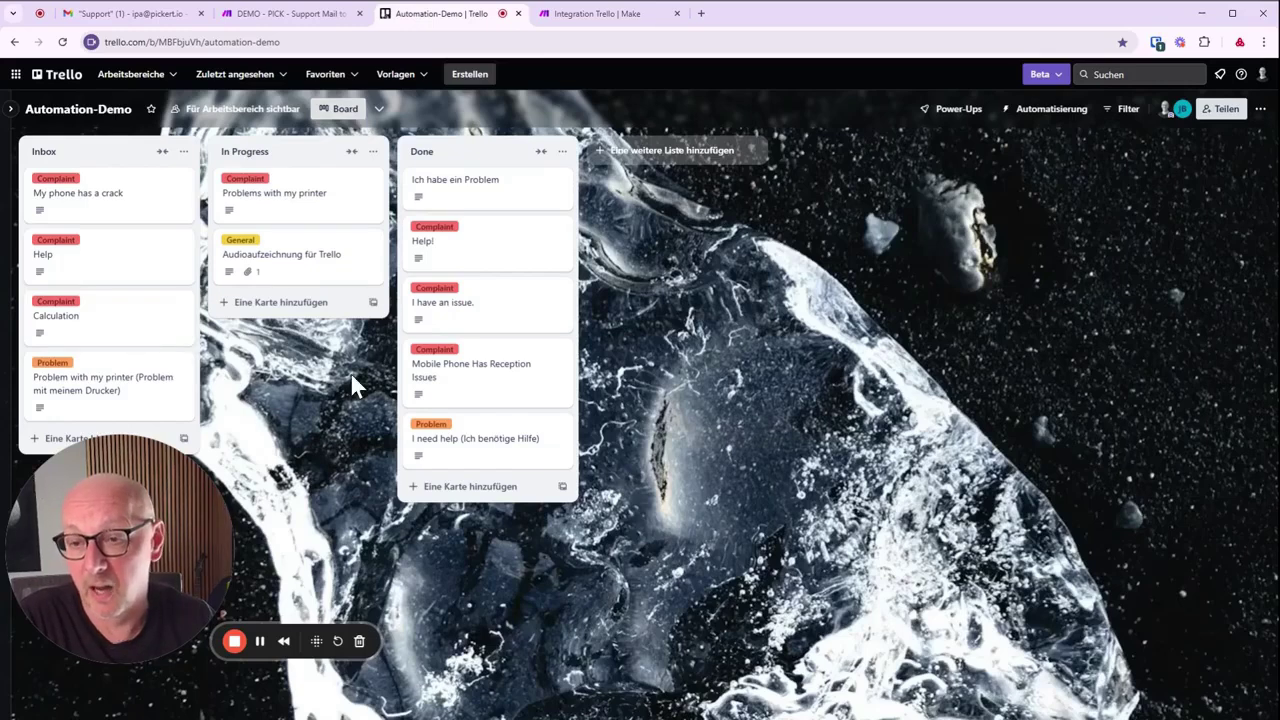
pyautogui.click(97, 395)
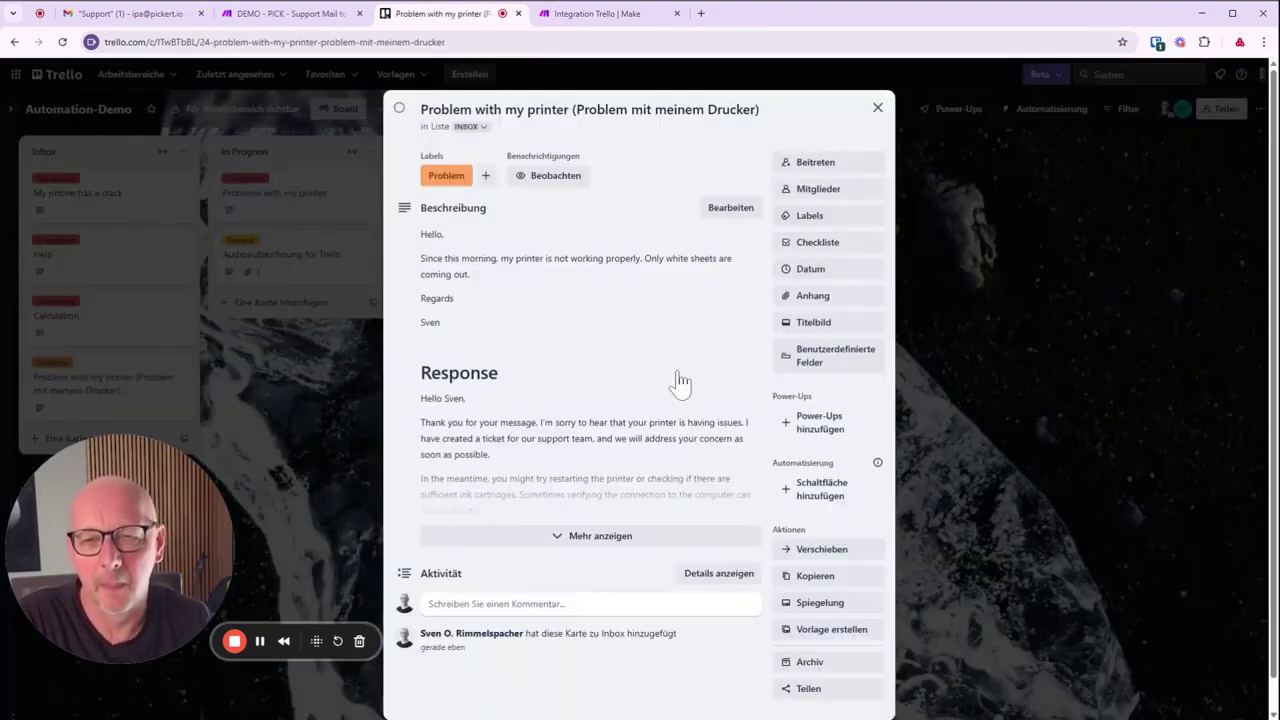
pyautogui.click(606, 538)
pyautogui.scroll(-3, 510, 475)
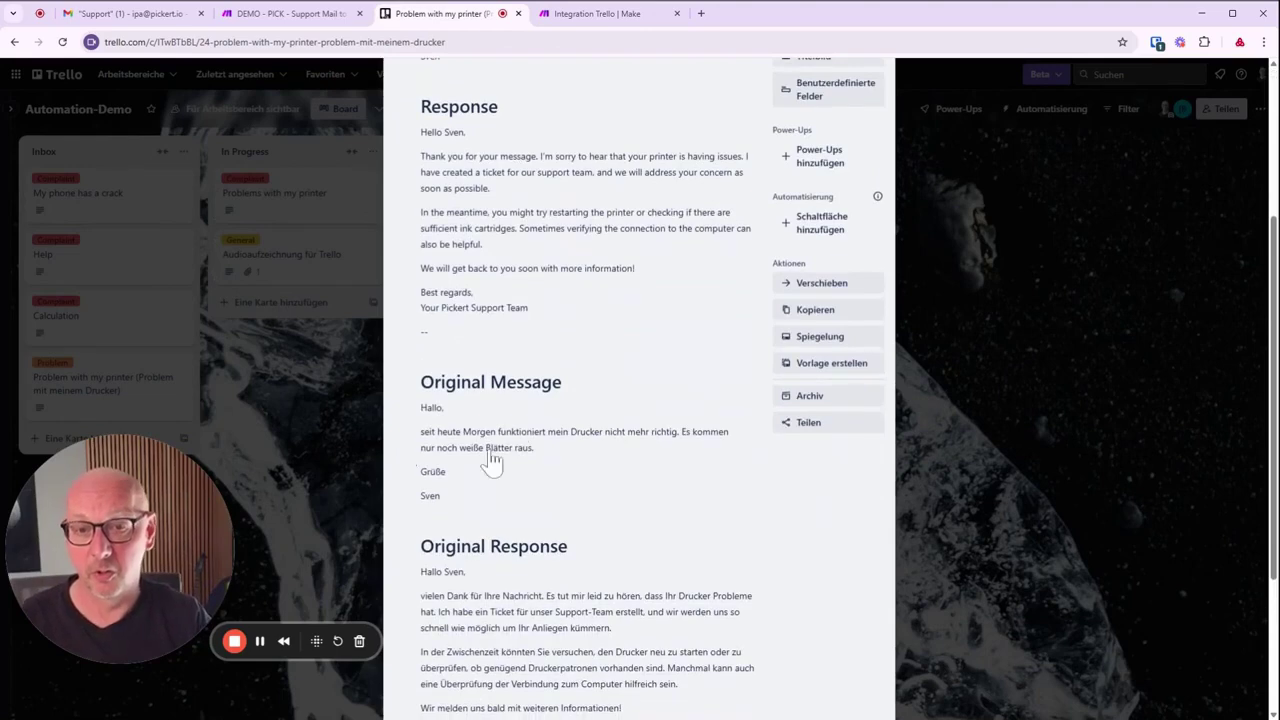
pyautogui.scroll(-1, 491, 457)
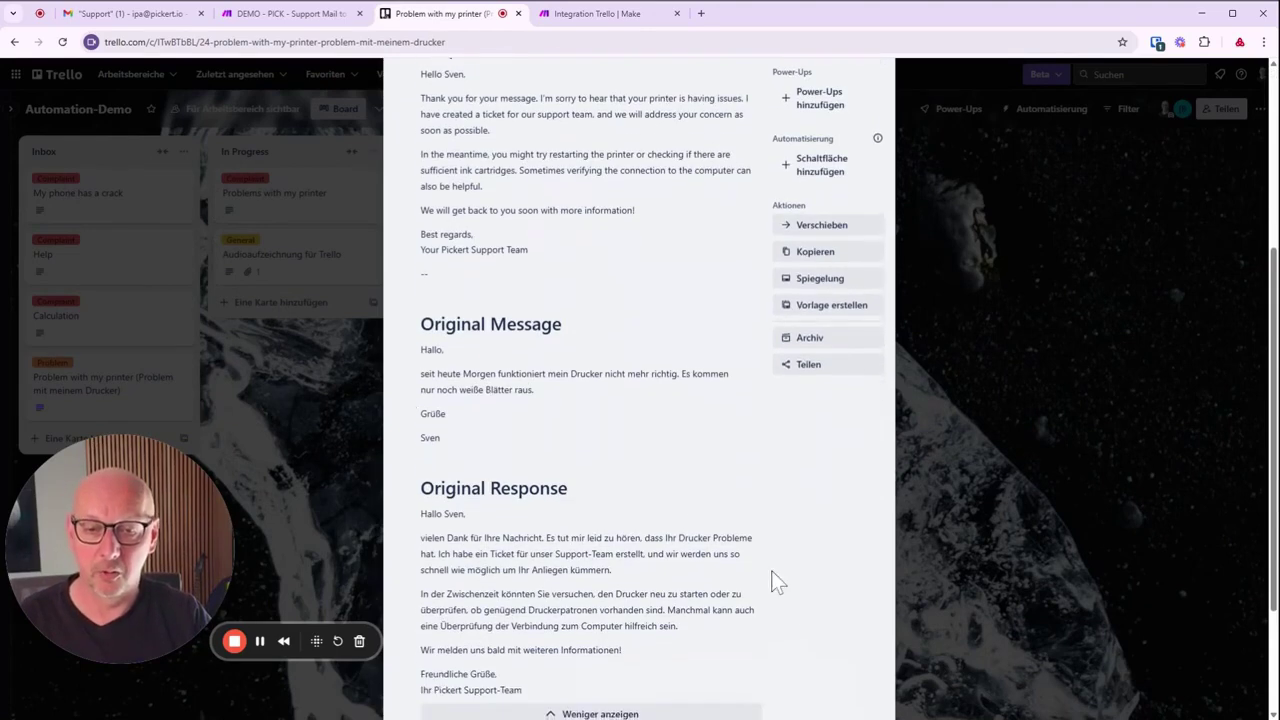
pyautogui.scroll(5, 488, 595)
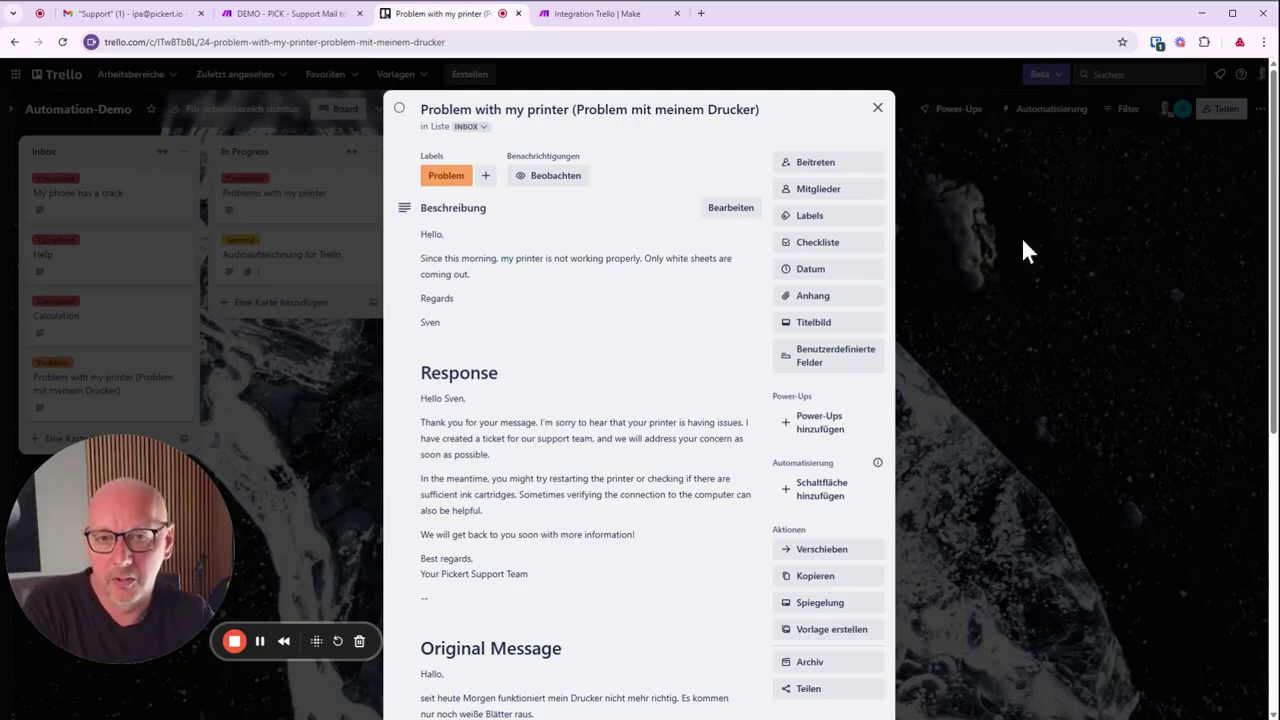
pyautogui.click(878, 108)
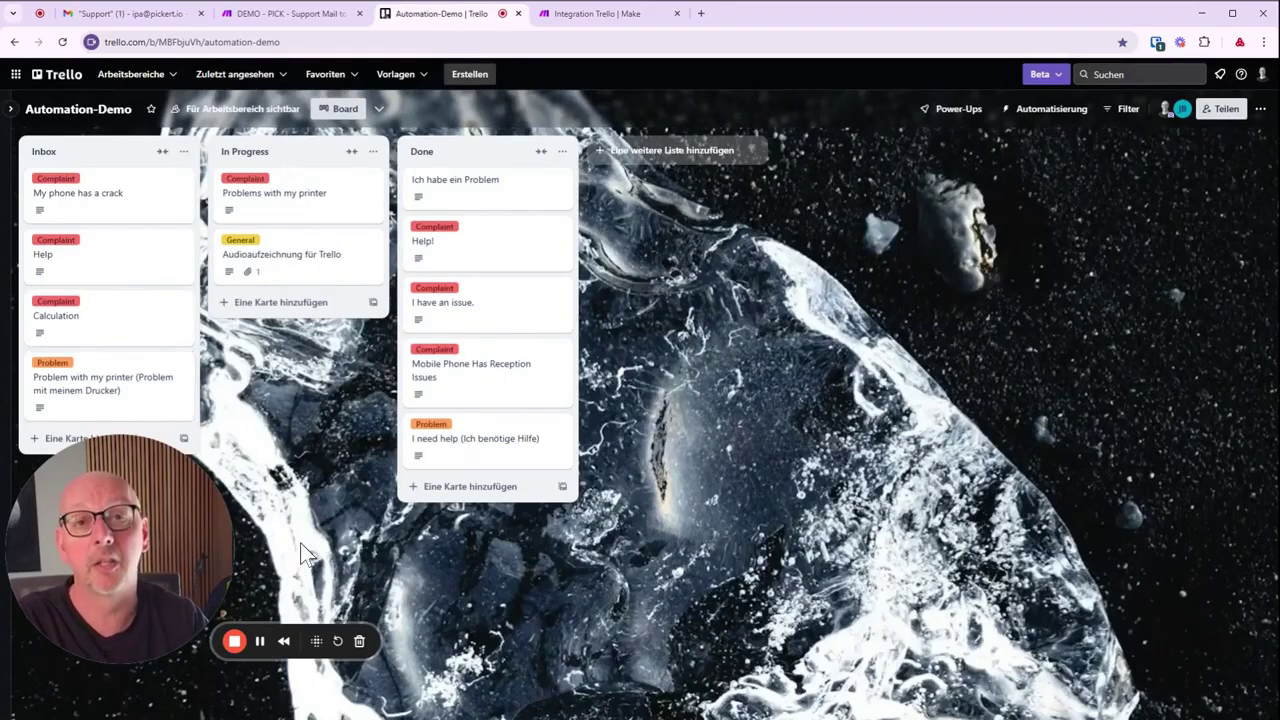
# - Return to the Make scenario and review the Check Support E-Mail module's folder, filter and criteria settings
pyautogui.hotkey('ctrl', 'shift', 'Tab')
pyautogui.click(172, 300)
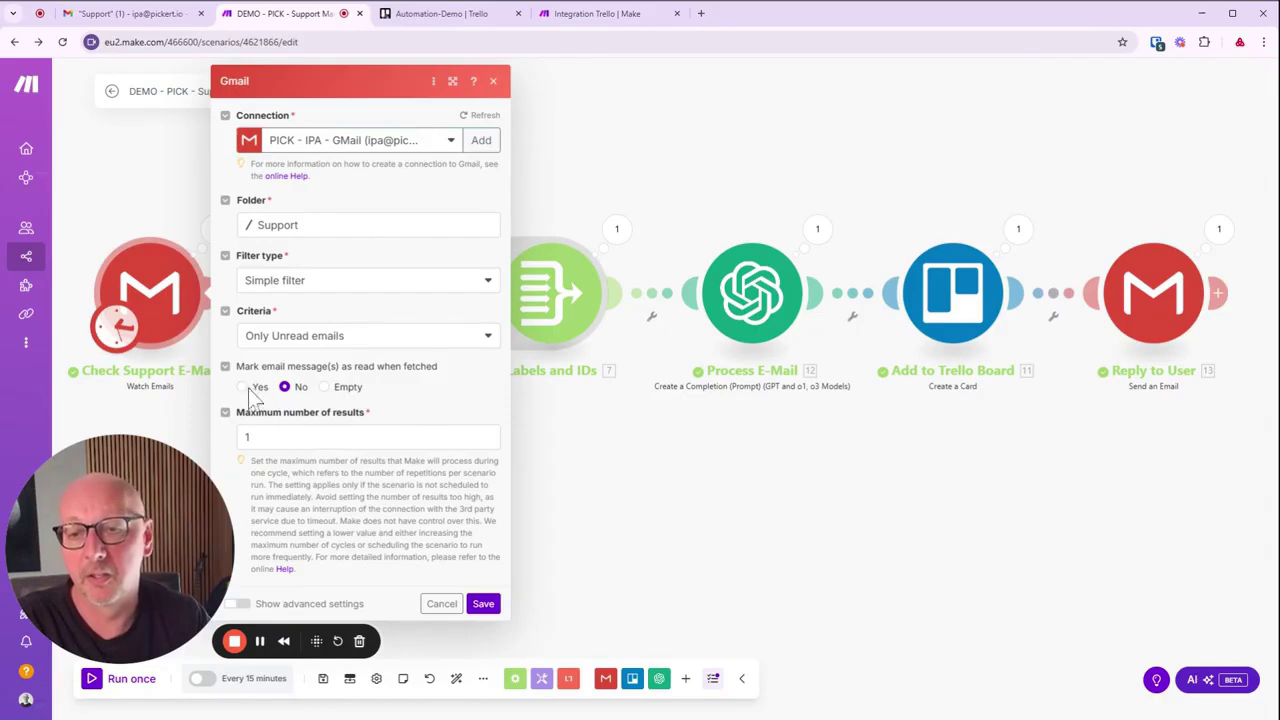
pyautogui.click(441, 604)
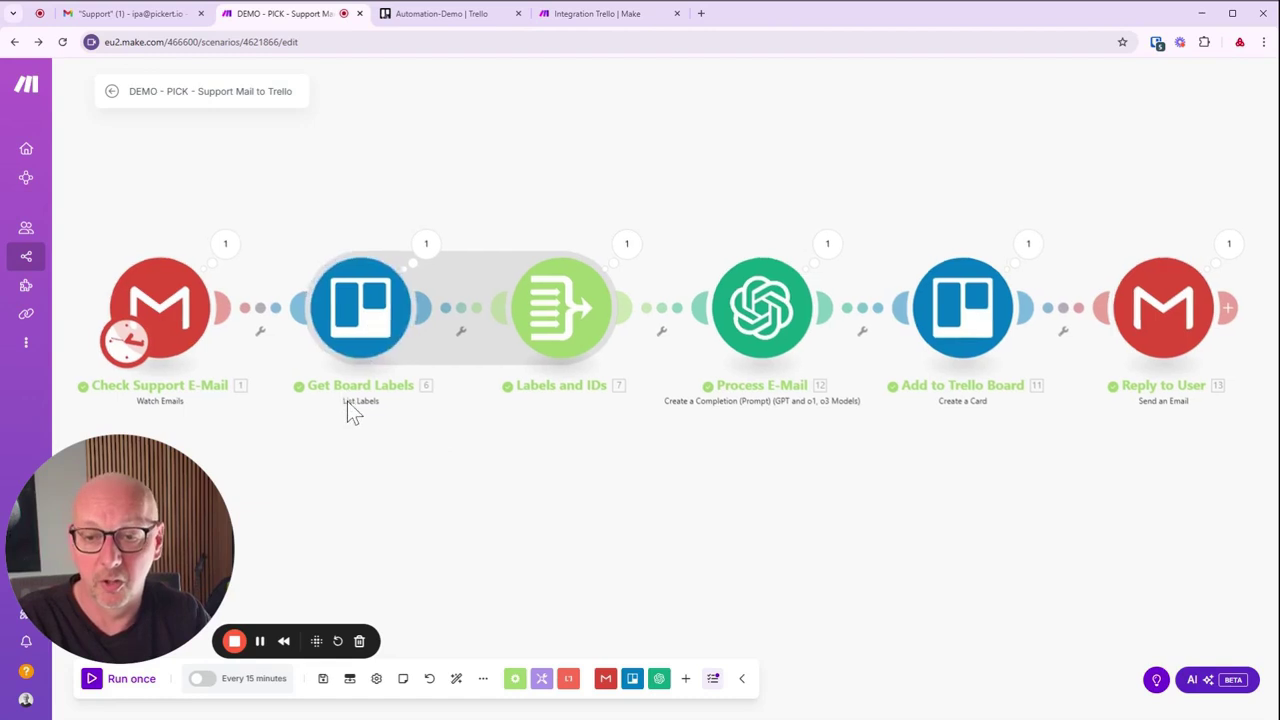
# - Review the Get Board Labels module's settings and inspect the label IDs and names in its run output
pyautogui.click(363, 330)
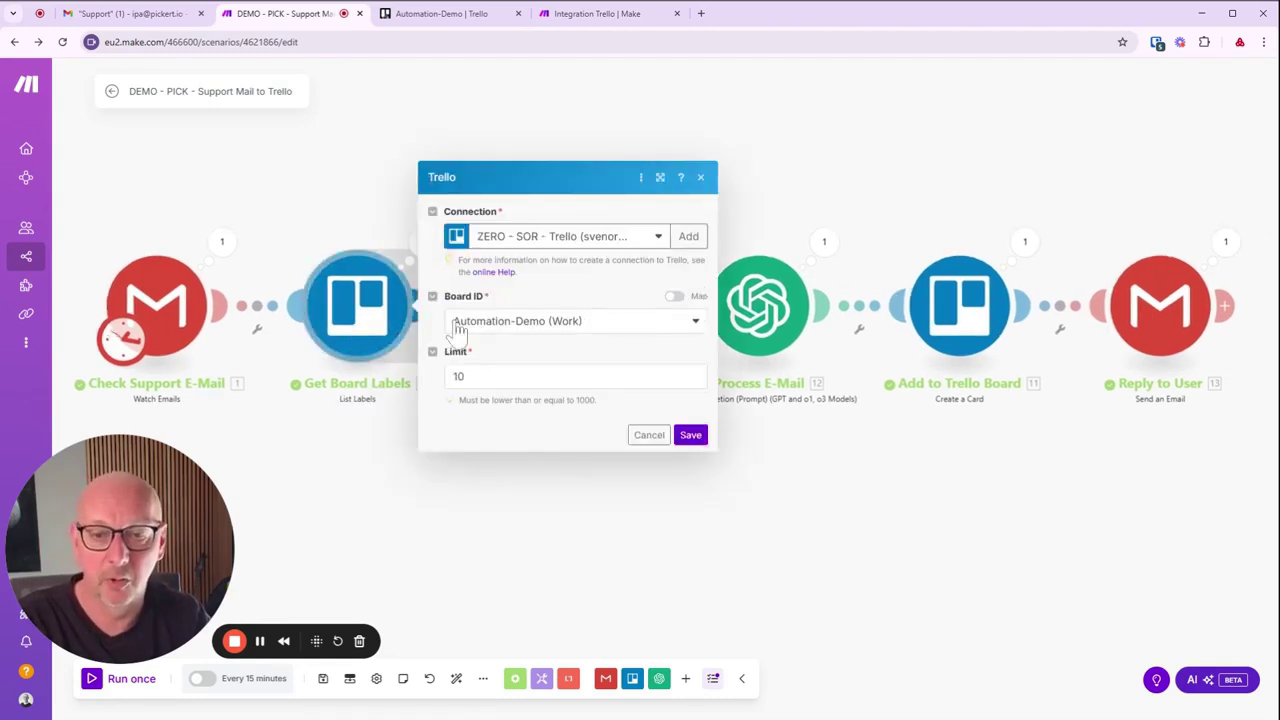
pyautogui.click(650, 438)
pyautogui.click(423, 245)
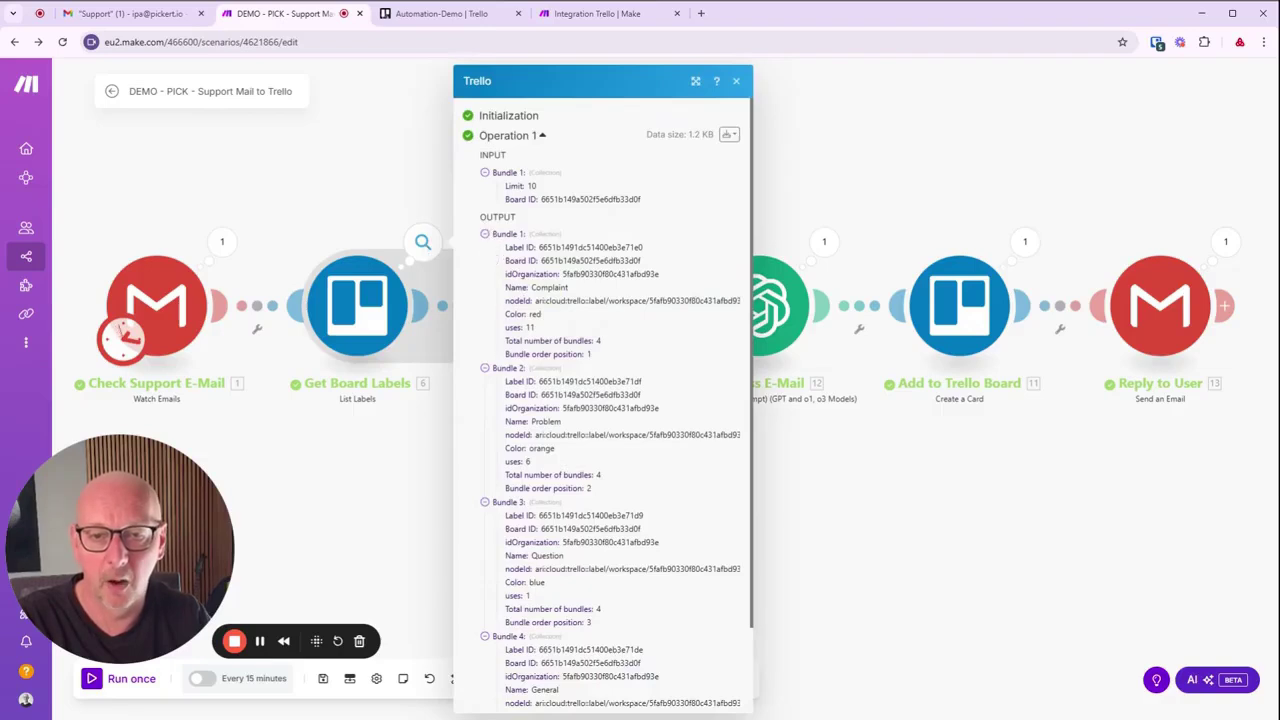
pyautogui.moveTo(539, 247); pyautogui.dragTo(642, 247)
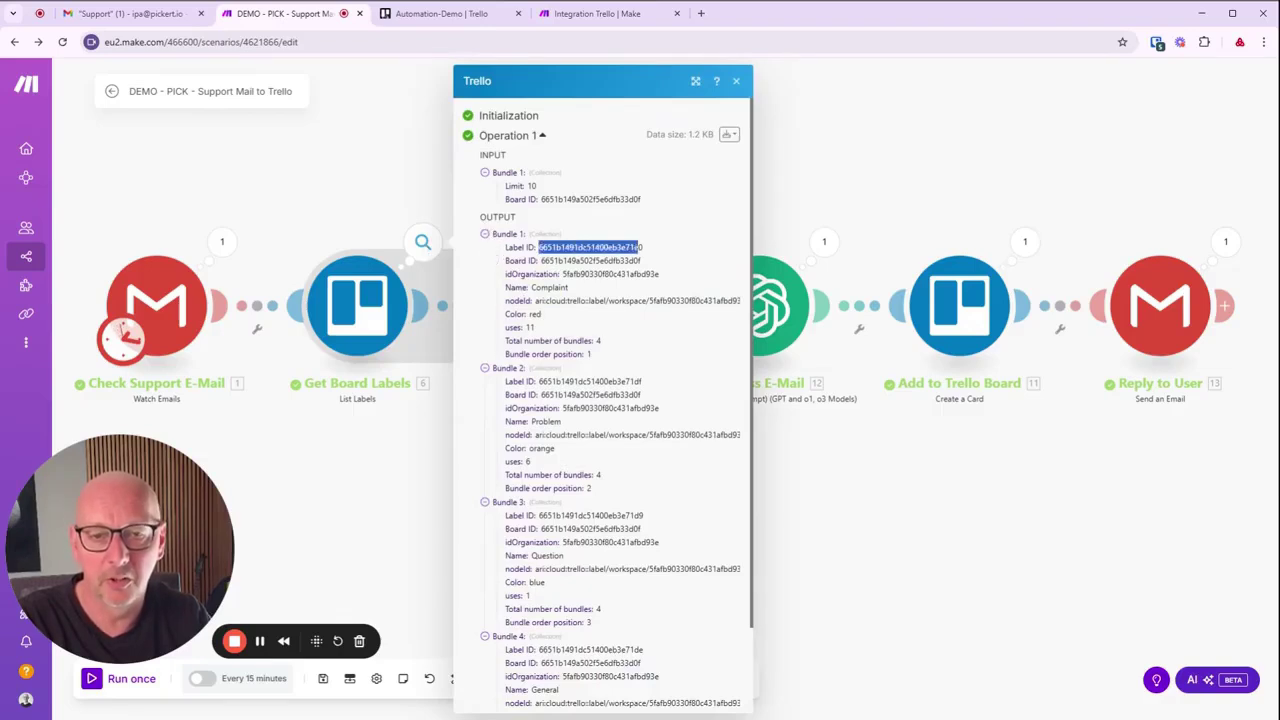
pyautogui.doubleClick(549, 287)
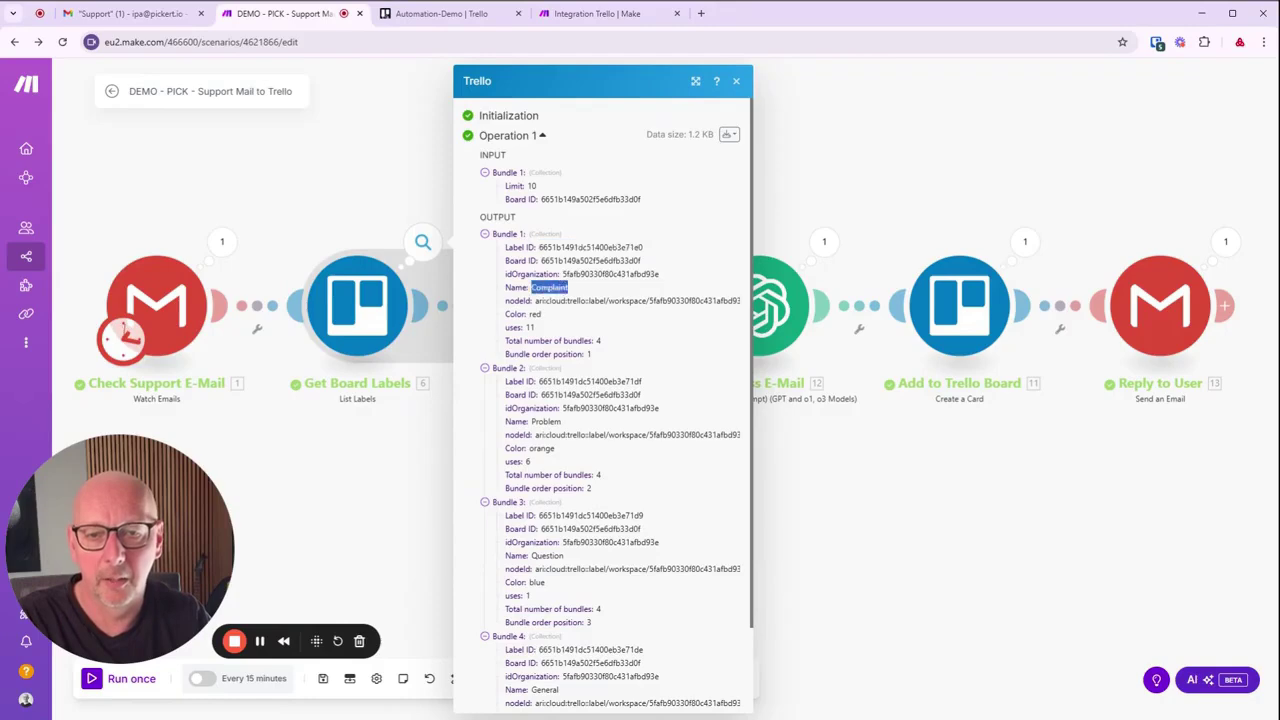
pyautogui.click(380, 497)
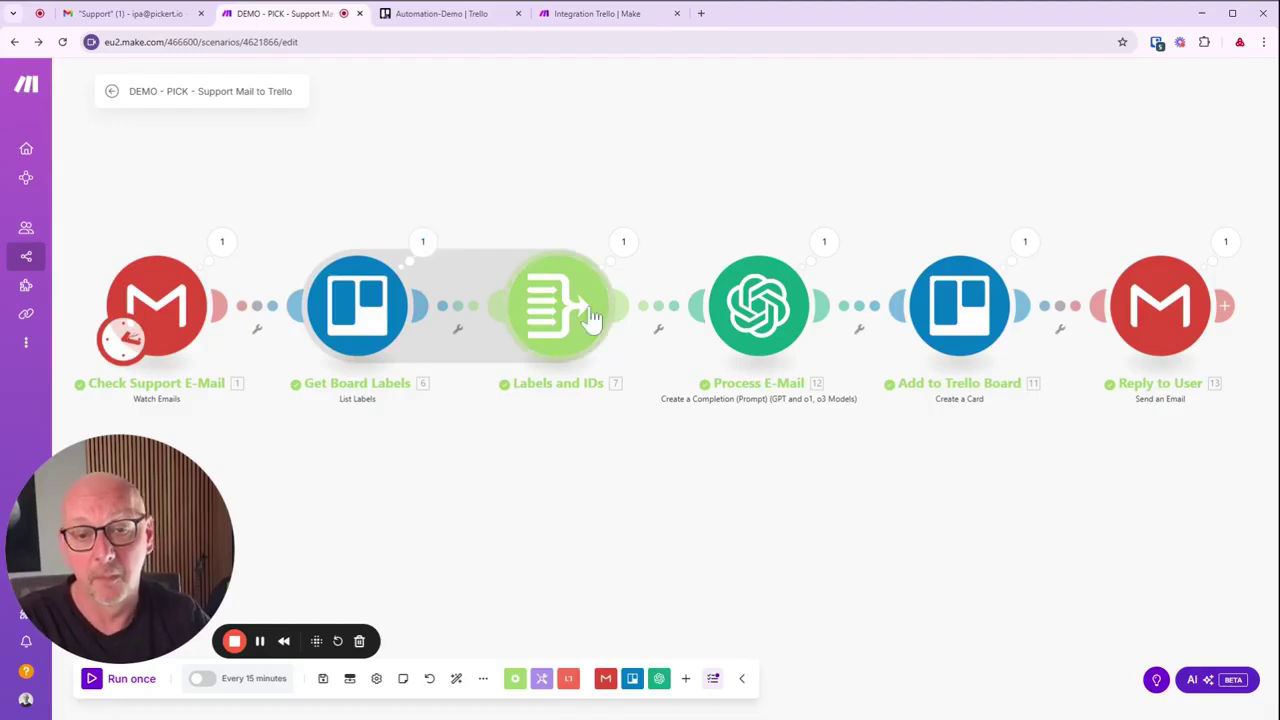
# - Inspect the Labels and IDs aggregator's run output, expanding the first two collections of the output array
pyautogui.click(623, 242)
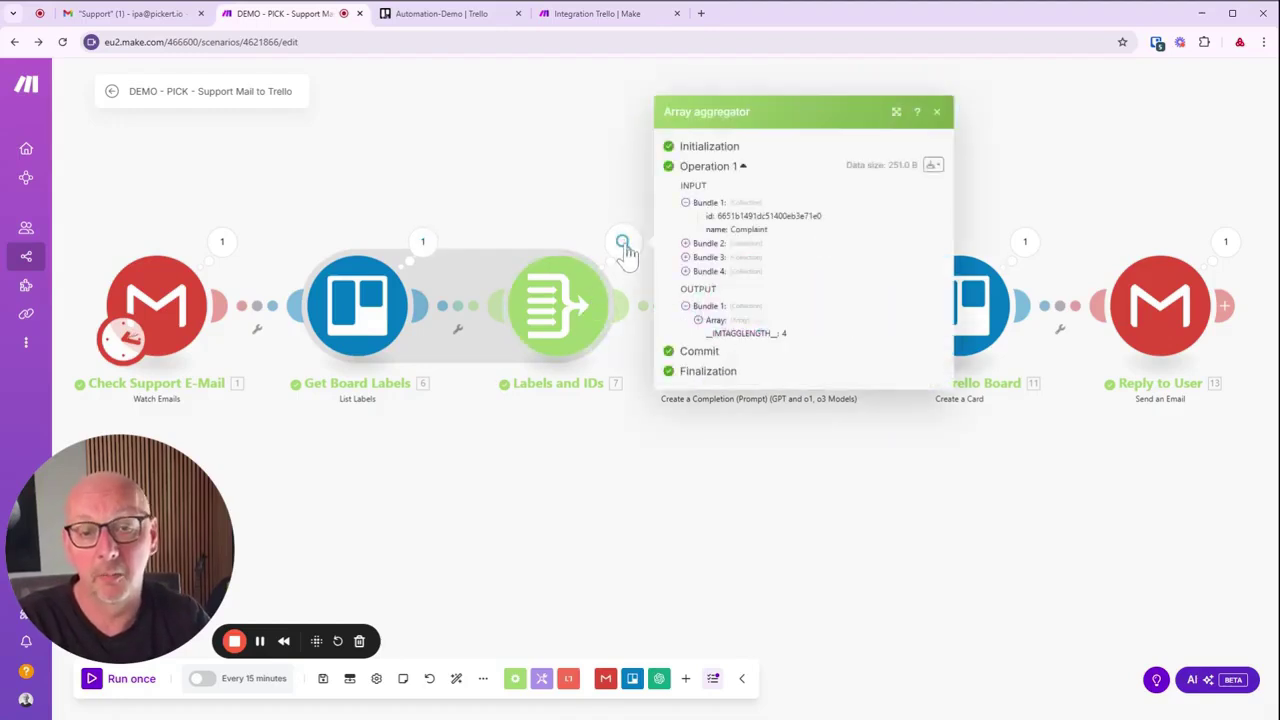
pyautogui.click(699, 320)
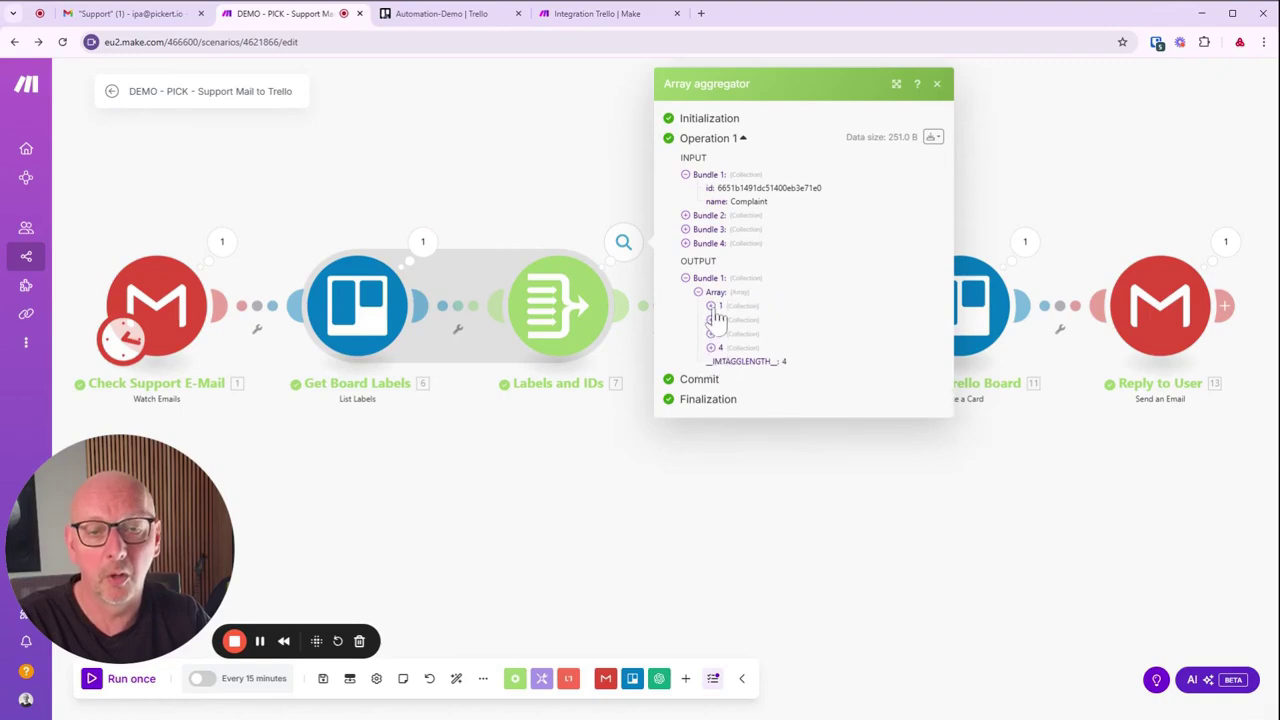
pyautogui.click(711, 324)
pyautogui.click(711, 344)
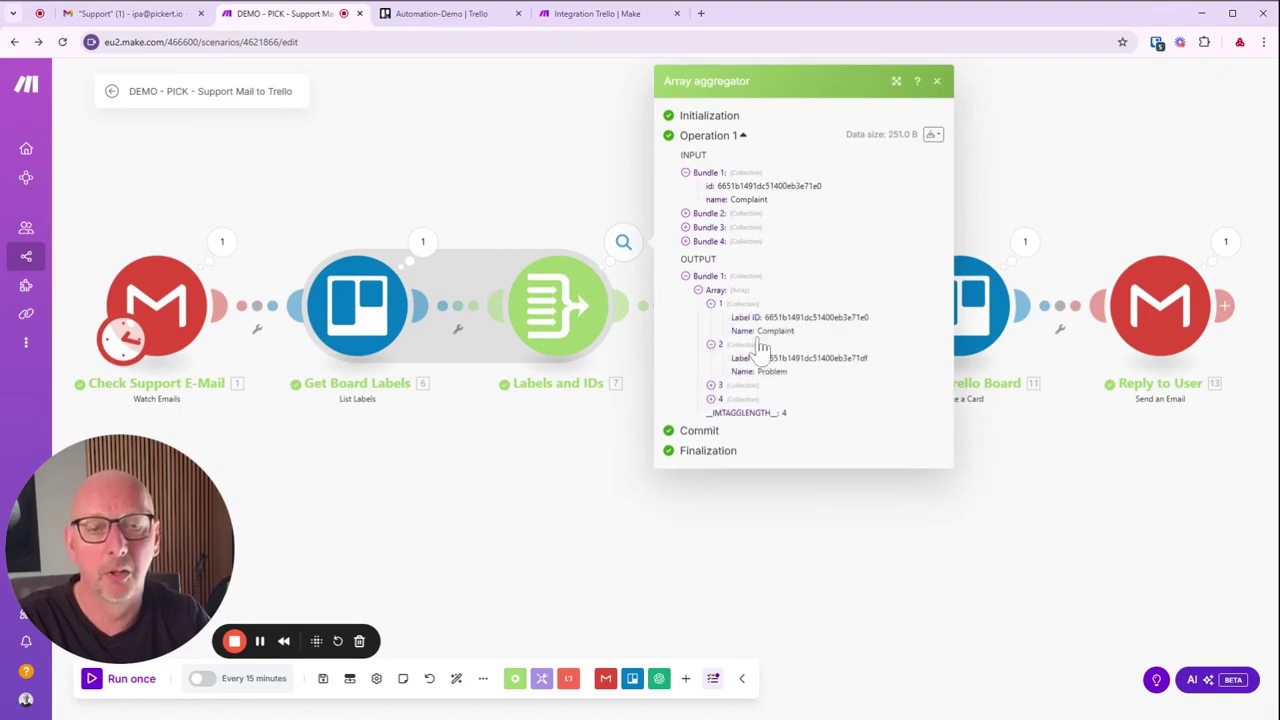
pyautogui.click(870, 575)
# - Examine the Process E-Mail module's model, system message and user prompt in the enlarged settings, including the {categories} placeholder
pyautogui.moveTo(842, 540); pyautogui.dragTo(634, 534)
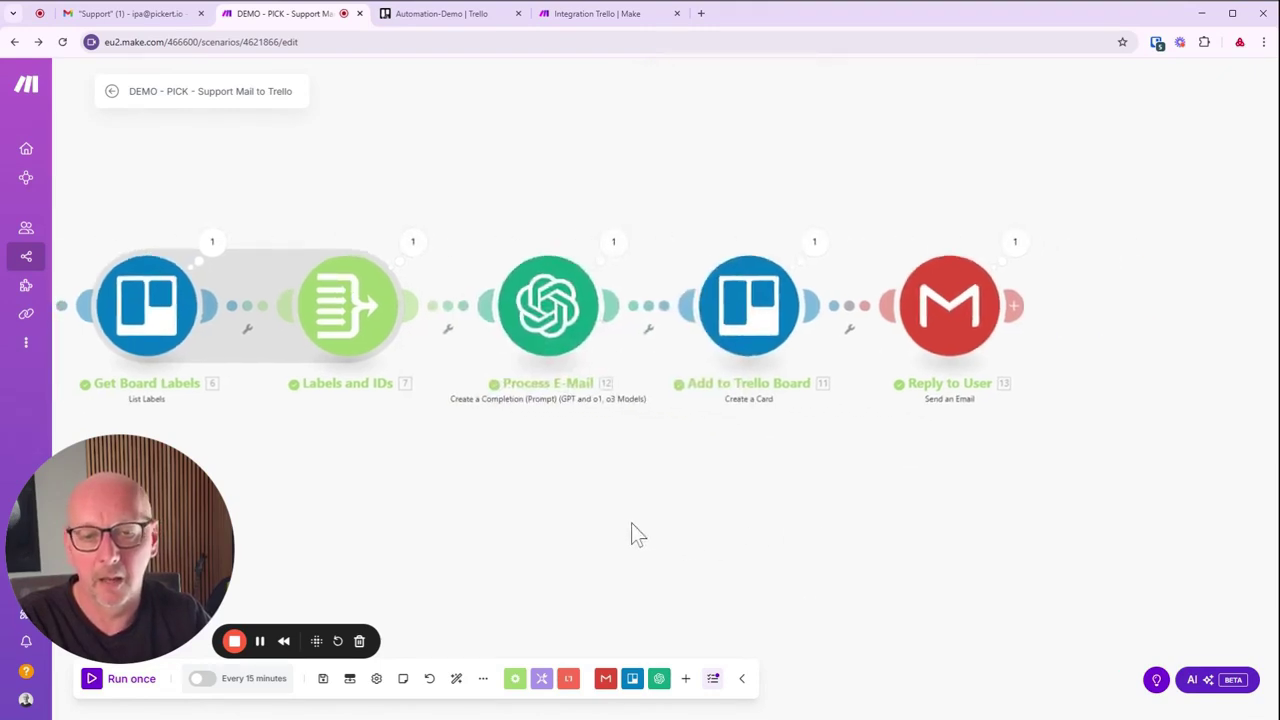
pyautogui.click(548, 315)
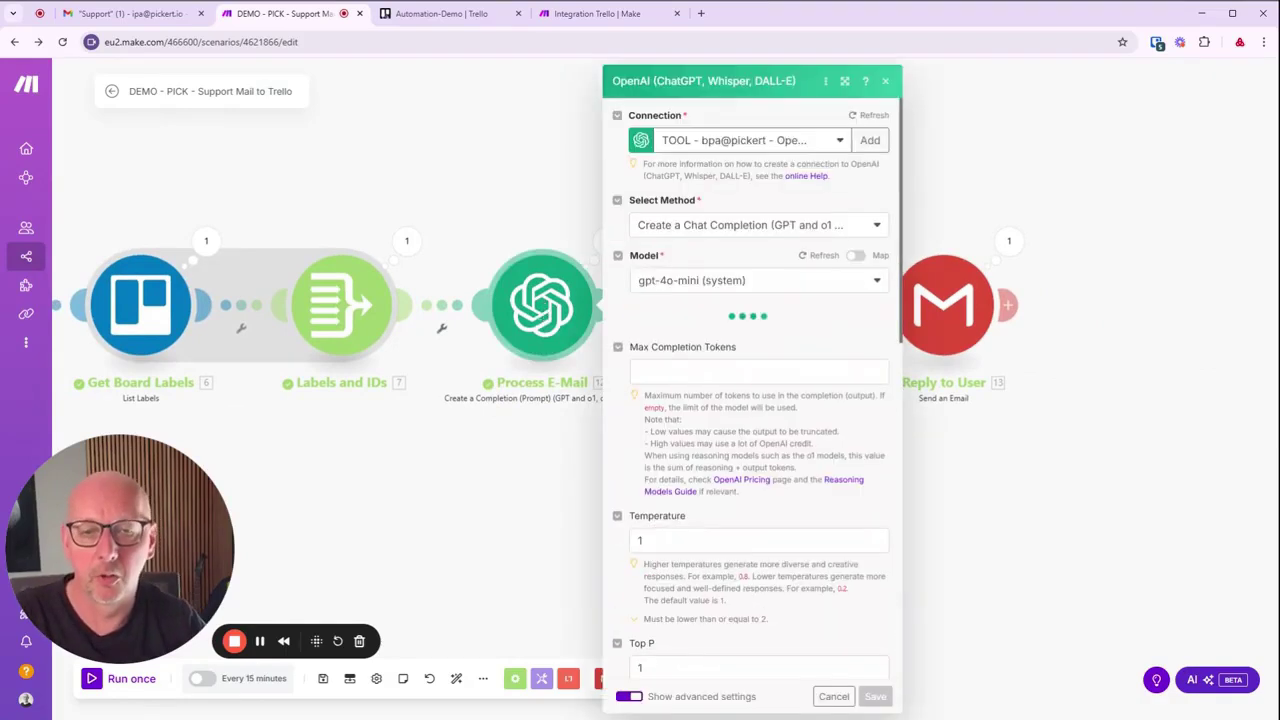
pyautogui.click(845, 81)
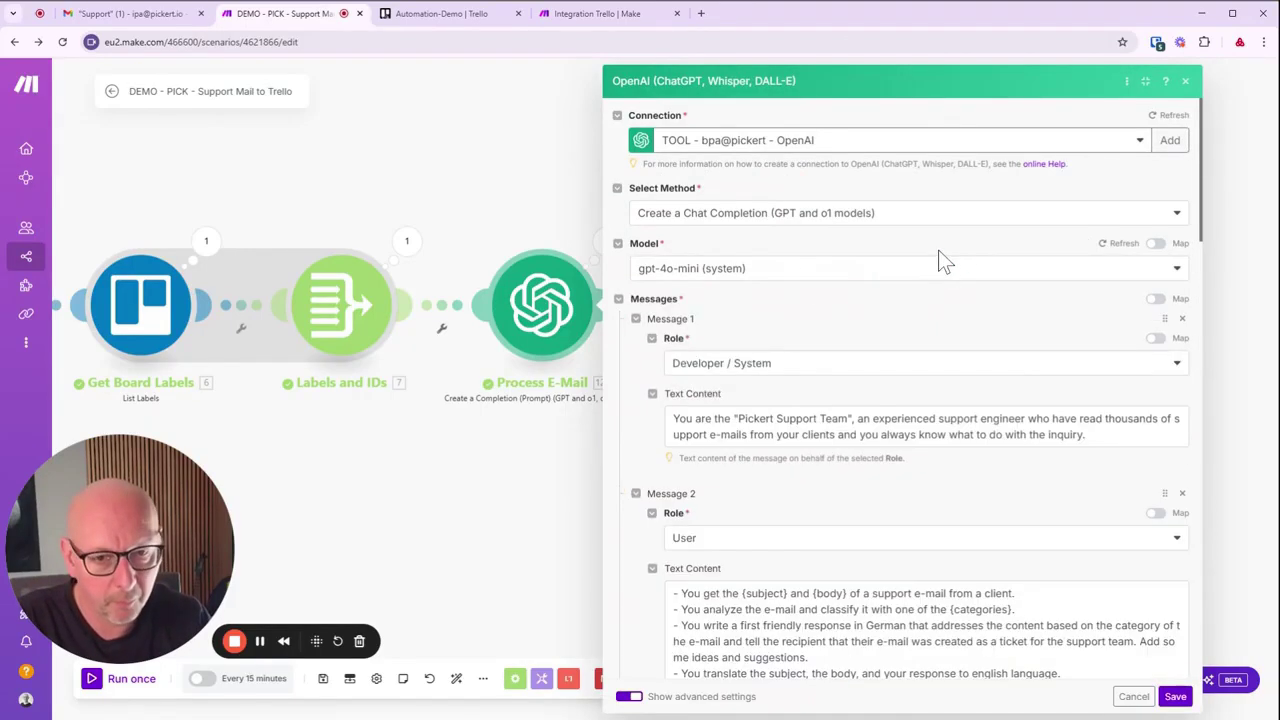
pyautogui.scroll(-1, 938, 250)
pyautogui.scroll(-3, 938, 250)
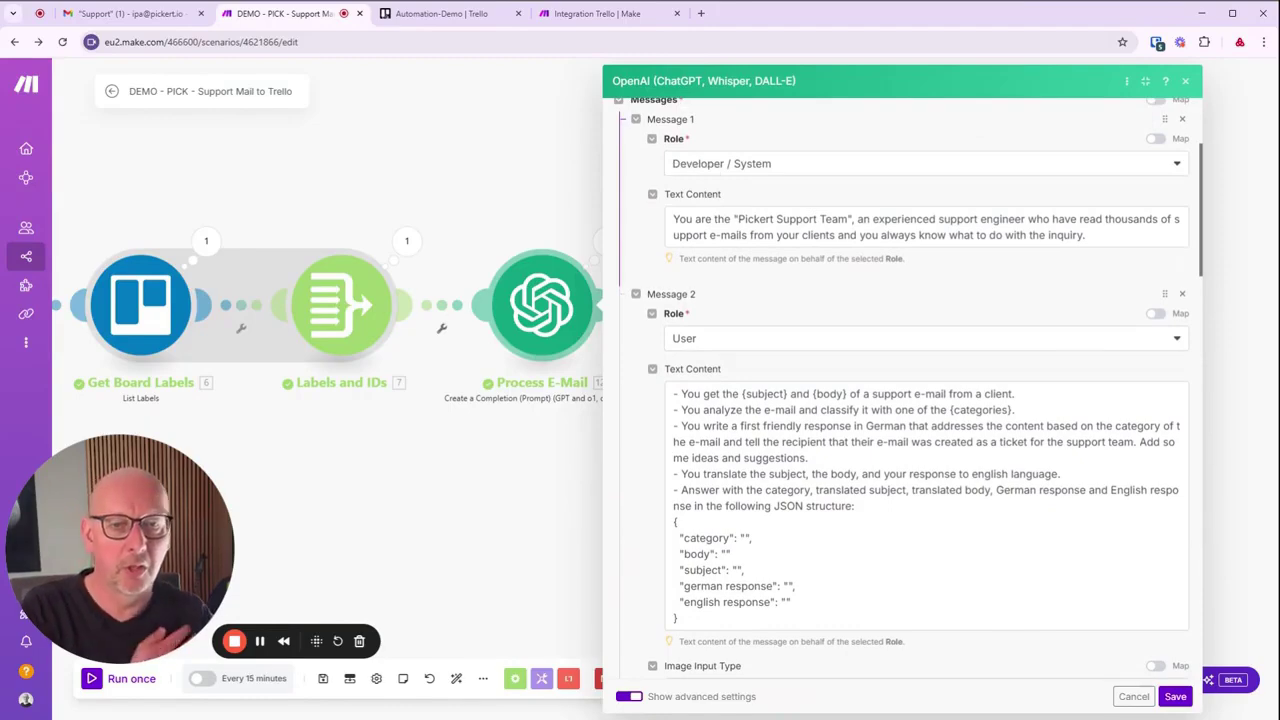
pyautogui.scroll(-3, 886, 305)
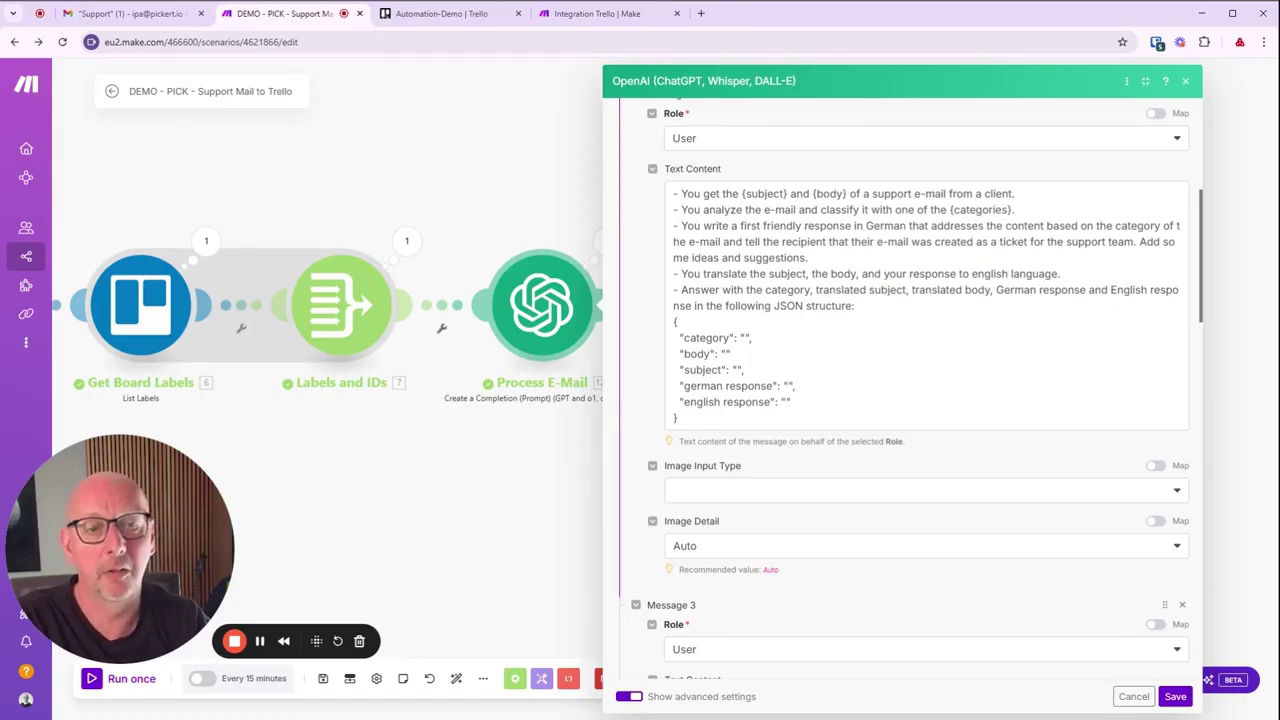
pyautogui.doubleClick(981, 209)
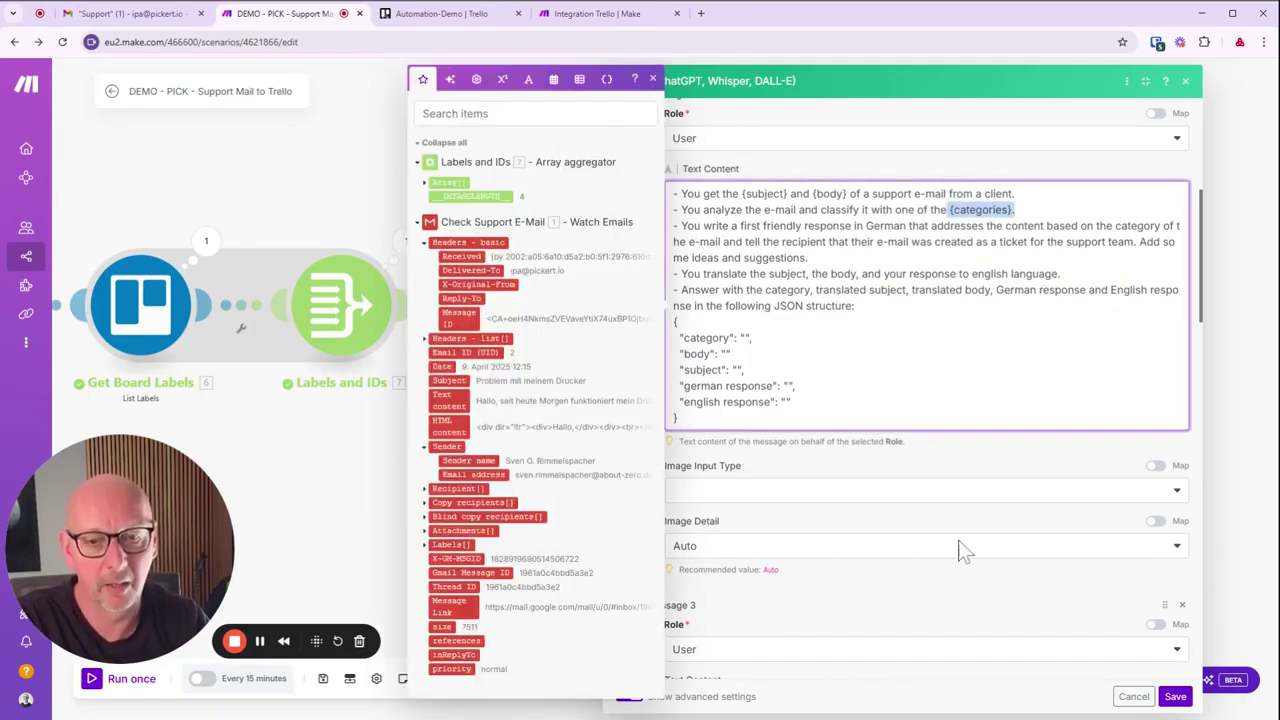
pyautogui.click(963, 471)
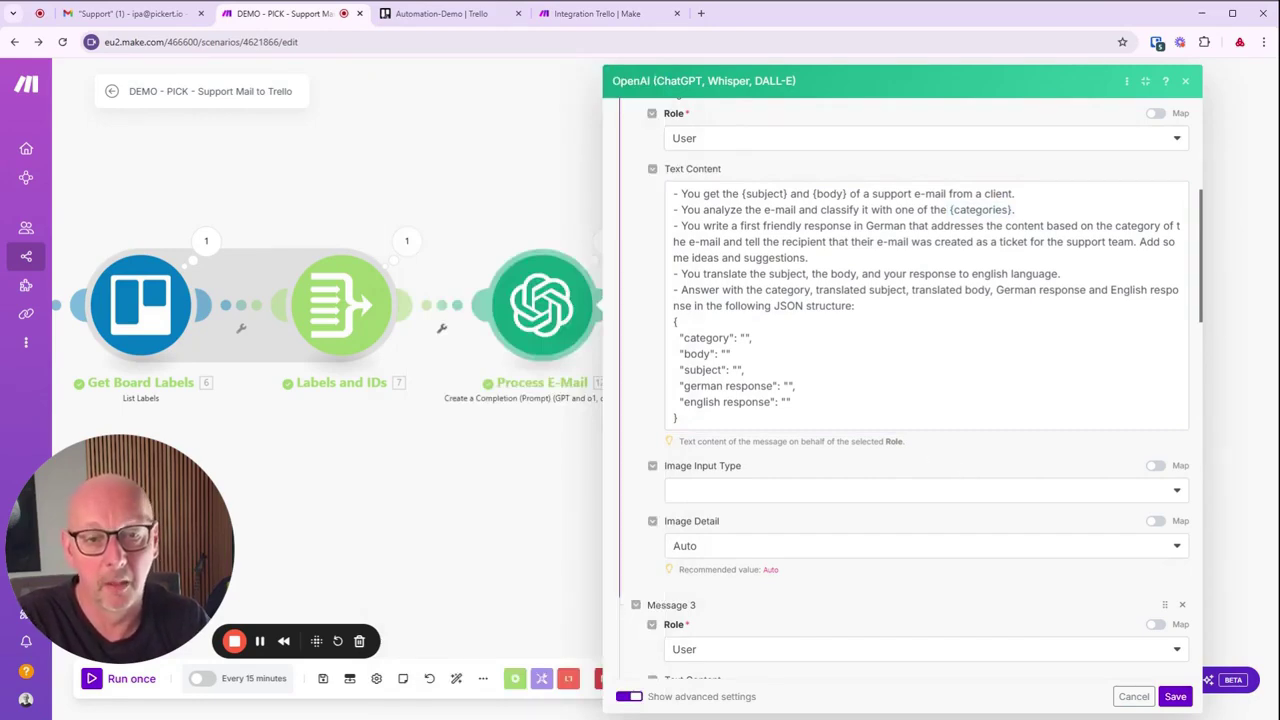
# - Highlight the user prompt's instruction to write a friendly German response with ideas and suggestions
pyautogui.moveTo(673, 225); pyautogui.dragTo(820, 225)
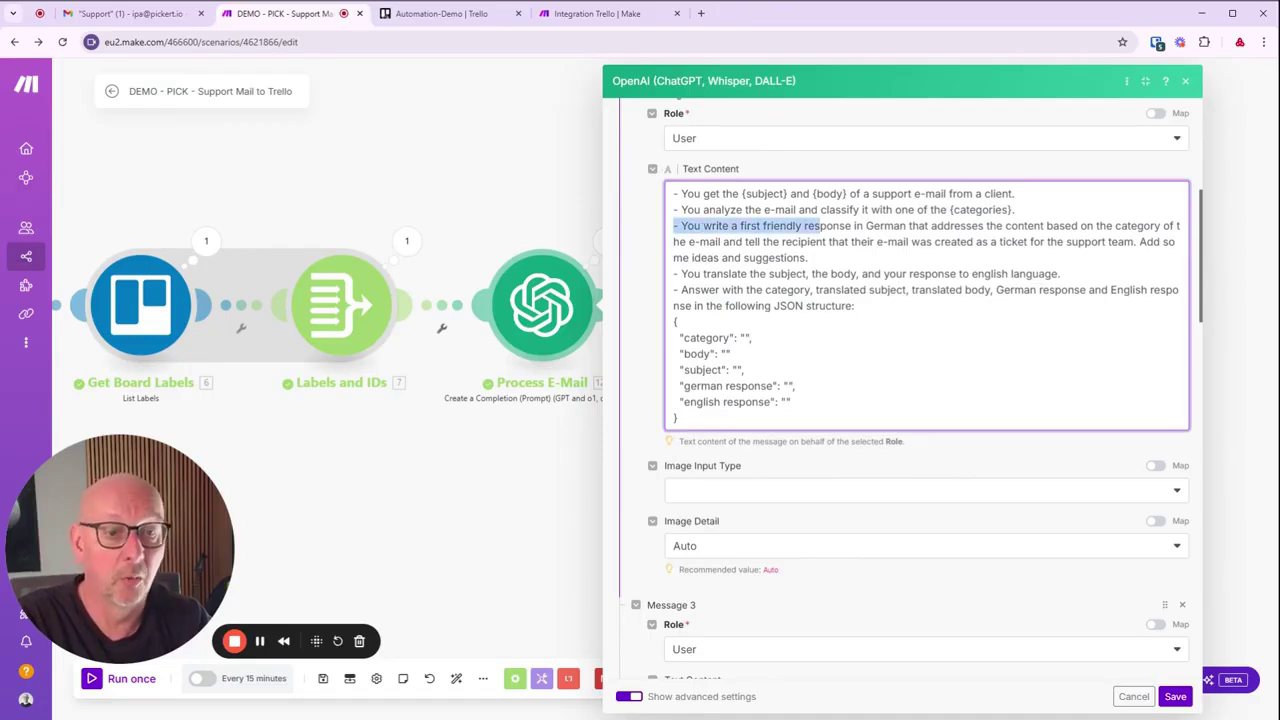
pyautogui.hotkey('shift', 'Down')
pyautogui.hotkey('shift', 'Down')
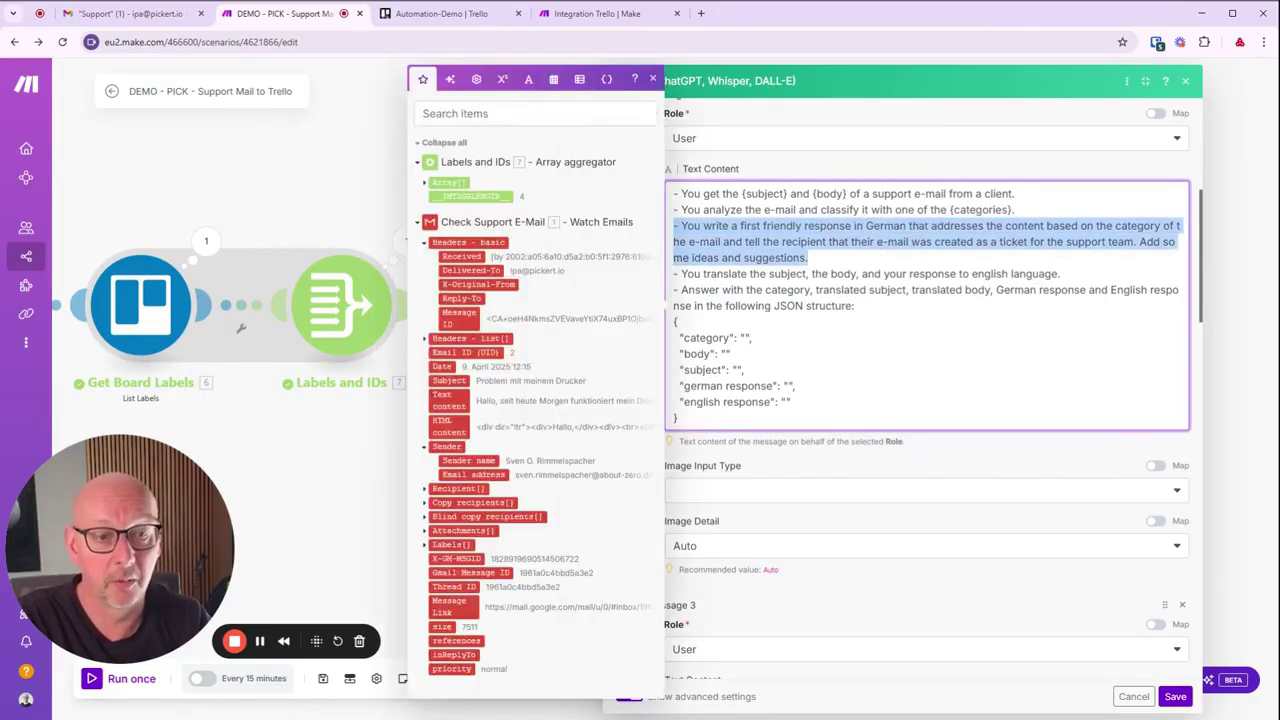
pyautogui.click(808, 258)
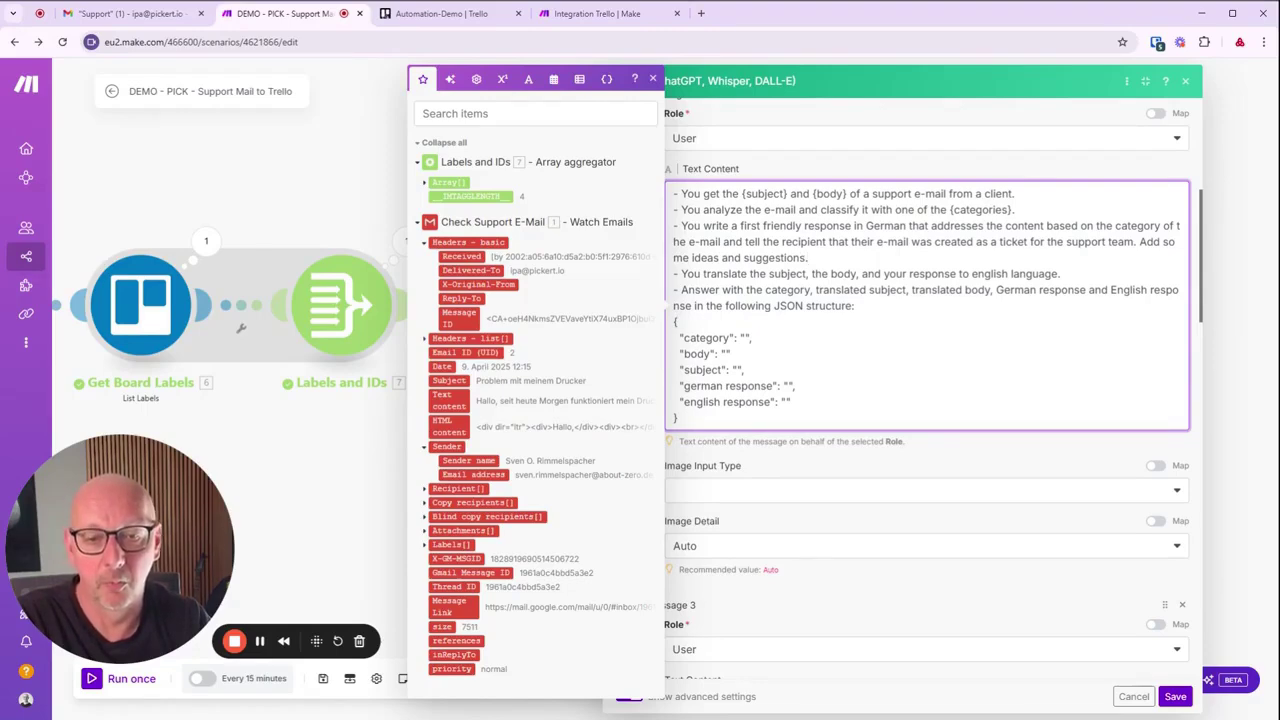
# - Examine Message 3's categories, subject and body mappings, expanding the Labels and IDs array and highlighting the name key in the map function
pyautogui.scroll(-3, 845, 445)
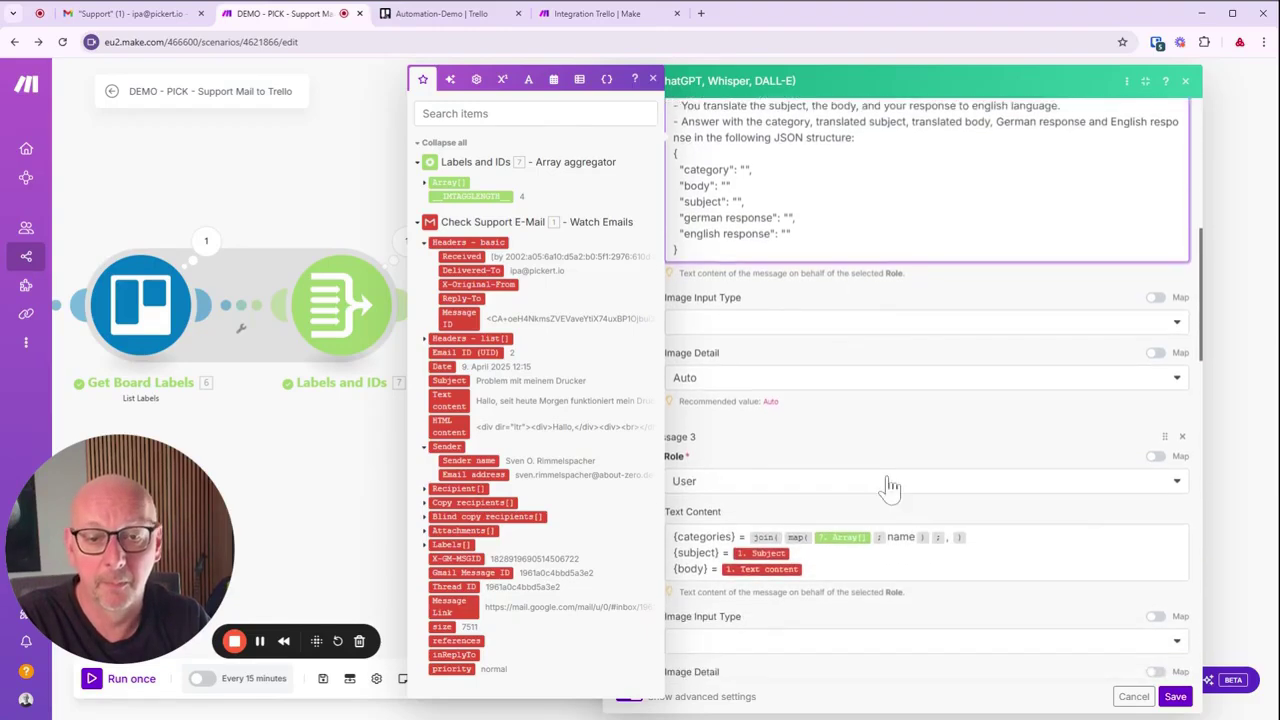
pyautogui.click(838, 408)
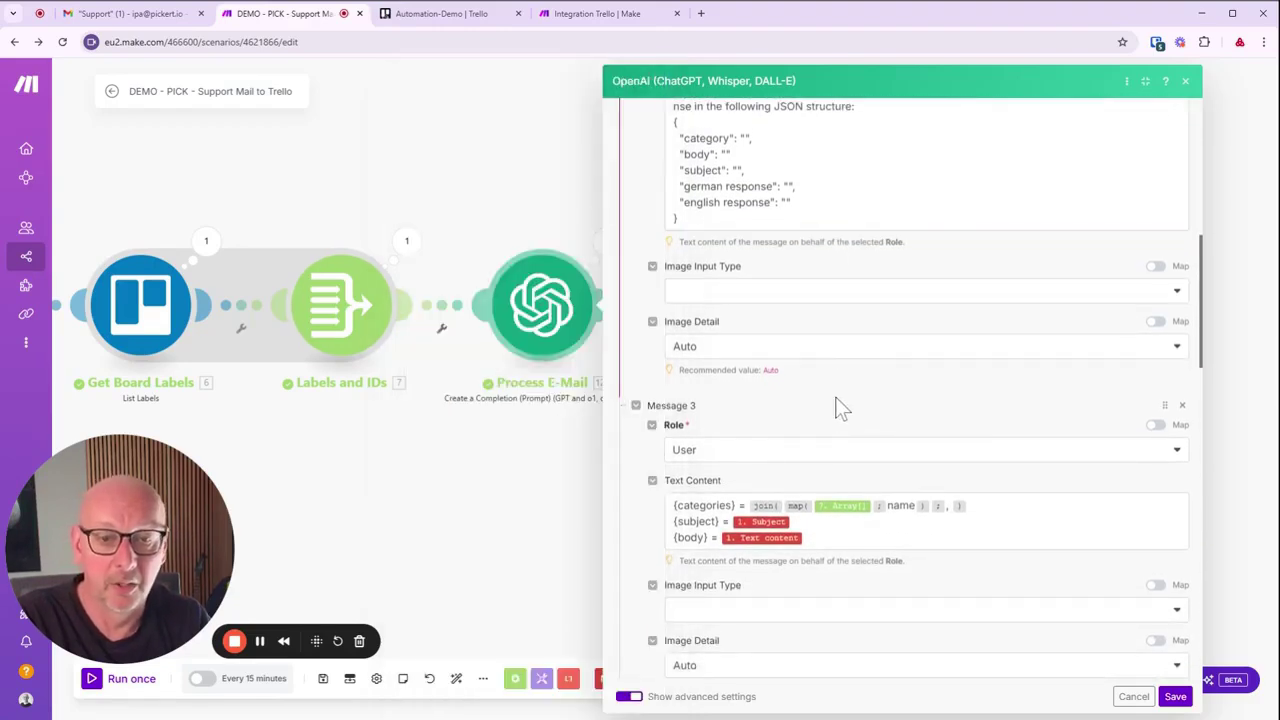
pyautogui.scroll(-2, 838, 408)
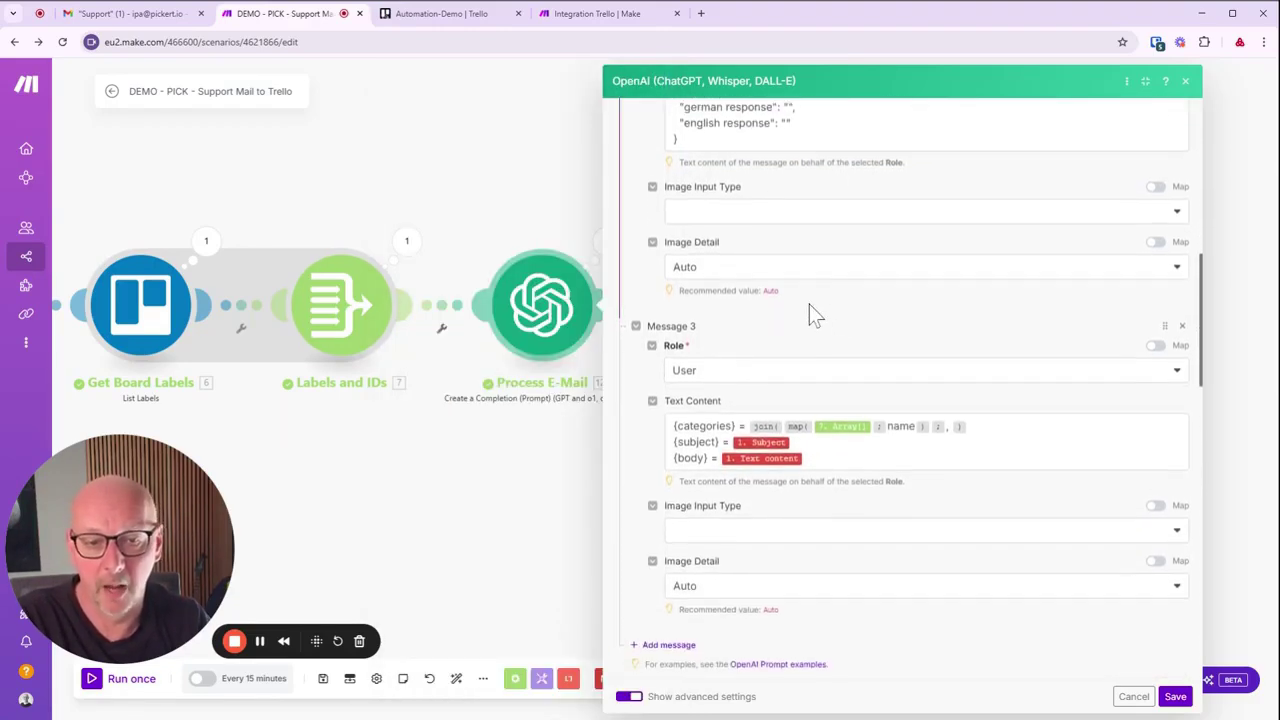
pyautogui.scroll(-2, 757, 680)
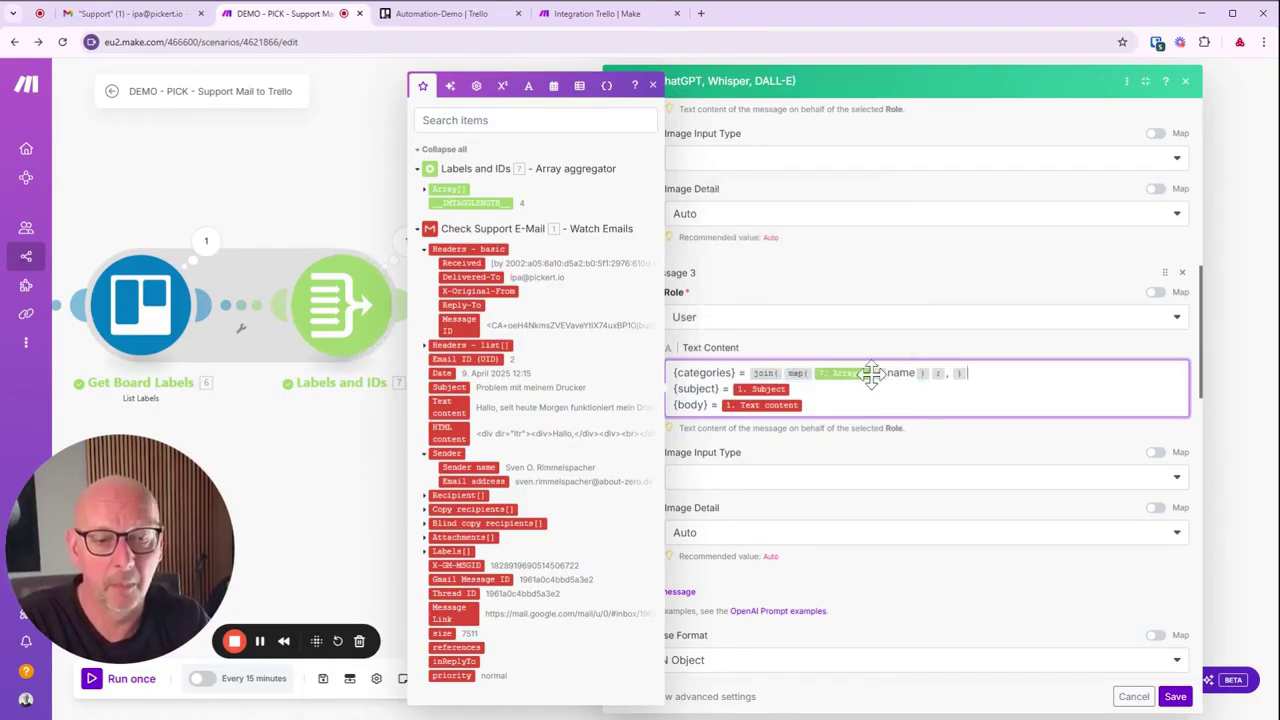
pyautogui.moveTo(797, 373)
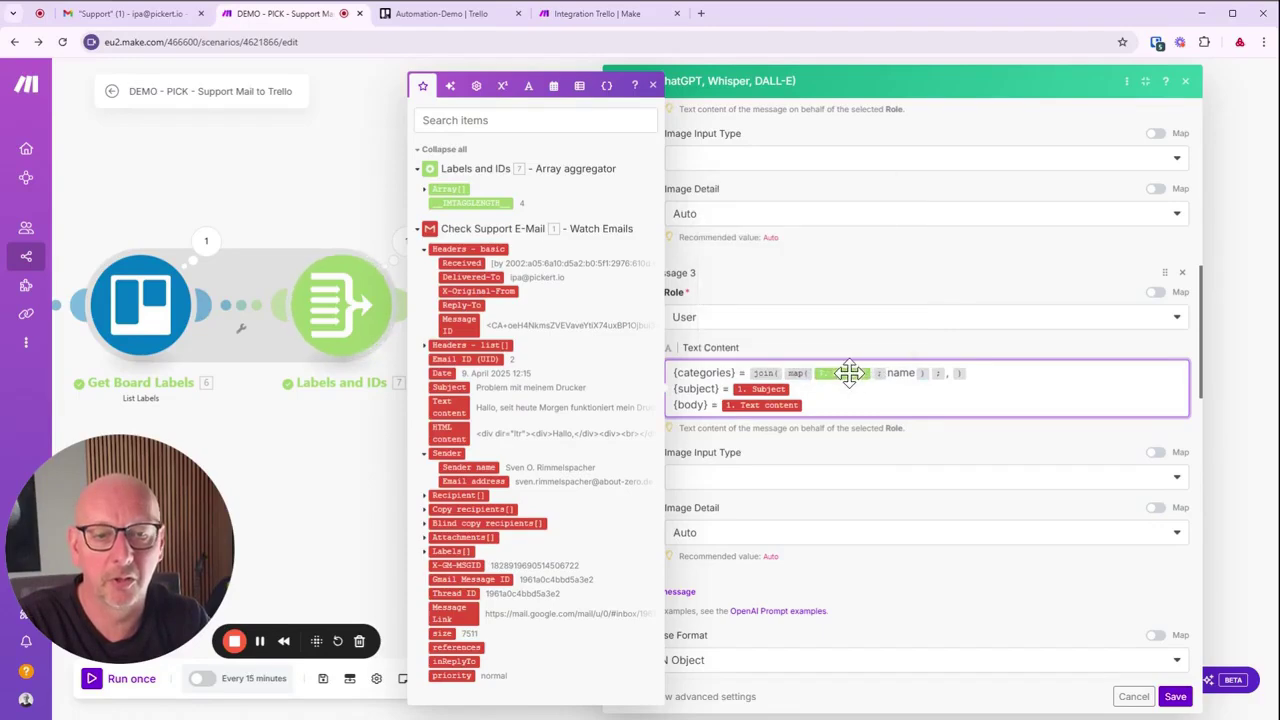
pyautogui.click(424, 190)
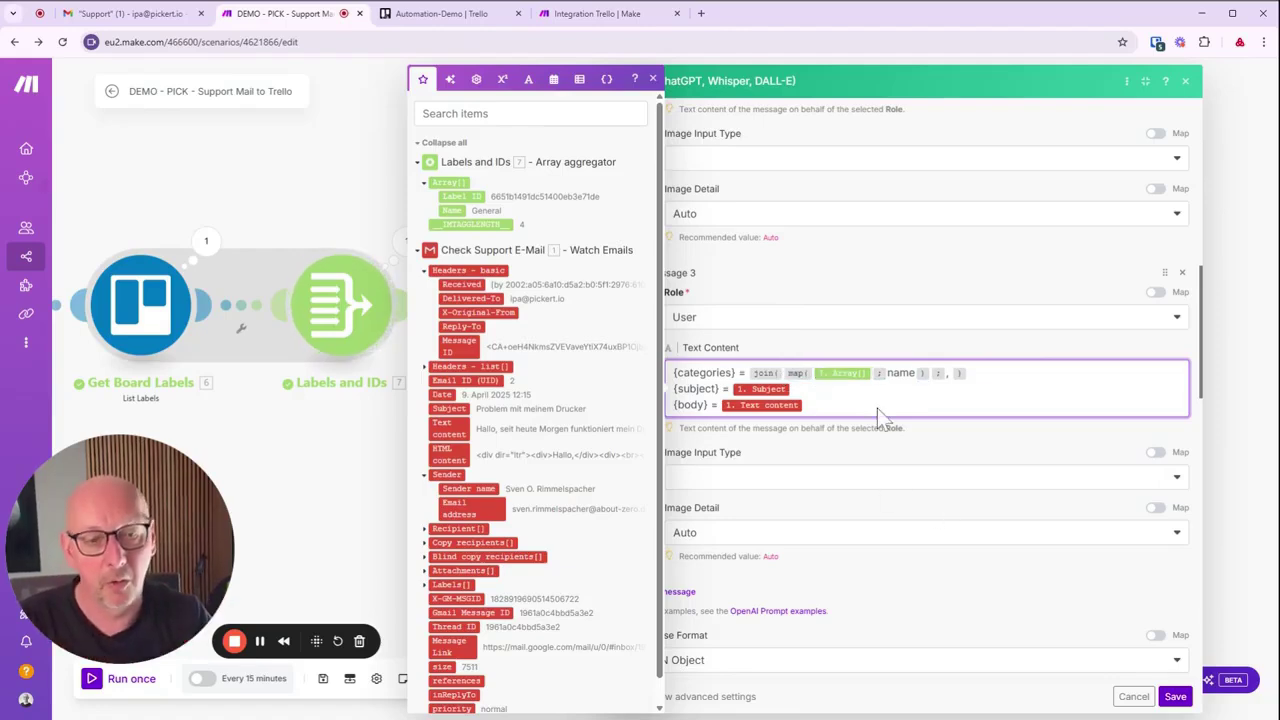
pyautogui.doubleClick(900, 373)
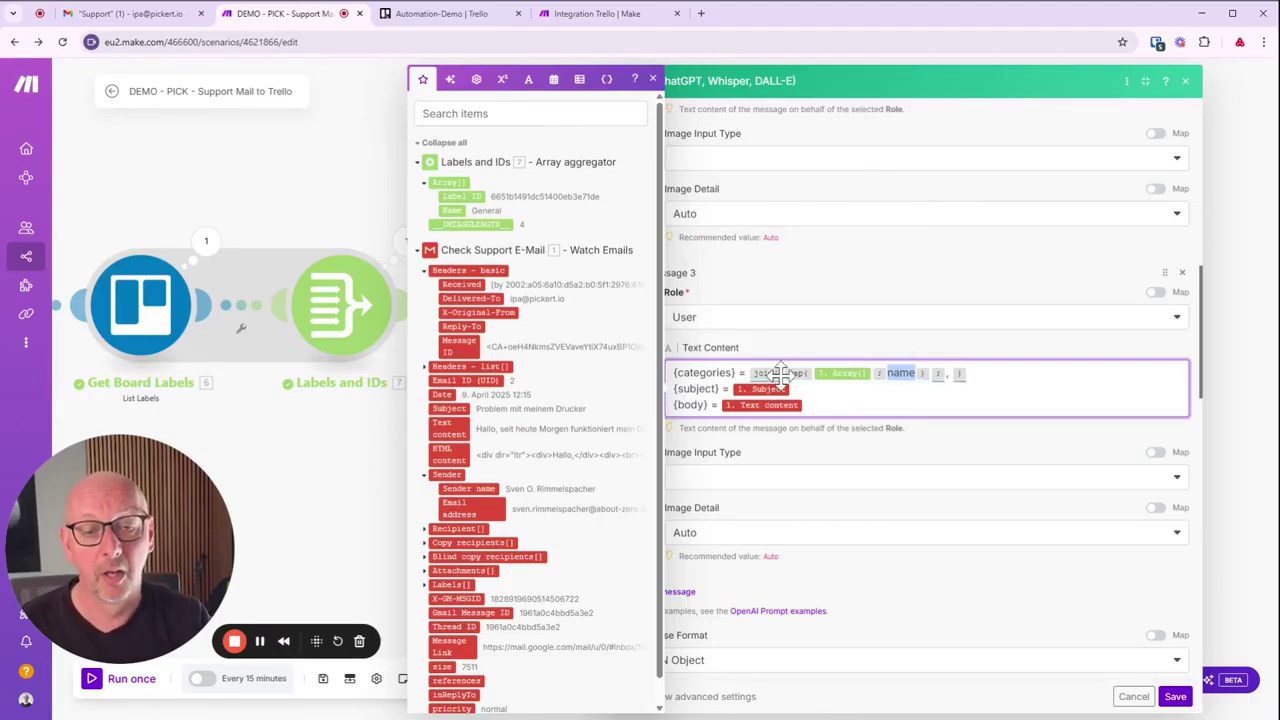
pyautogui.click(775, 373)
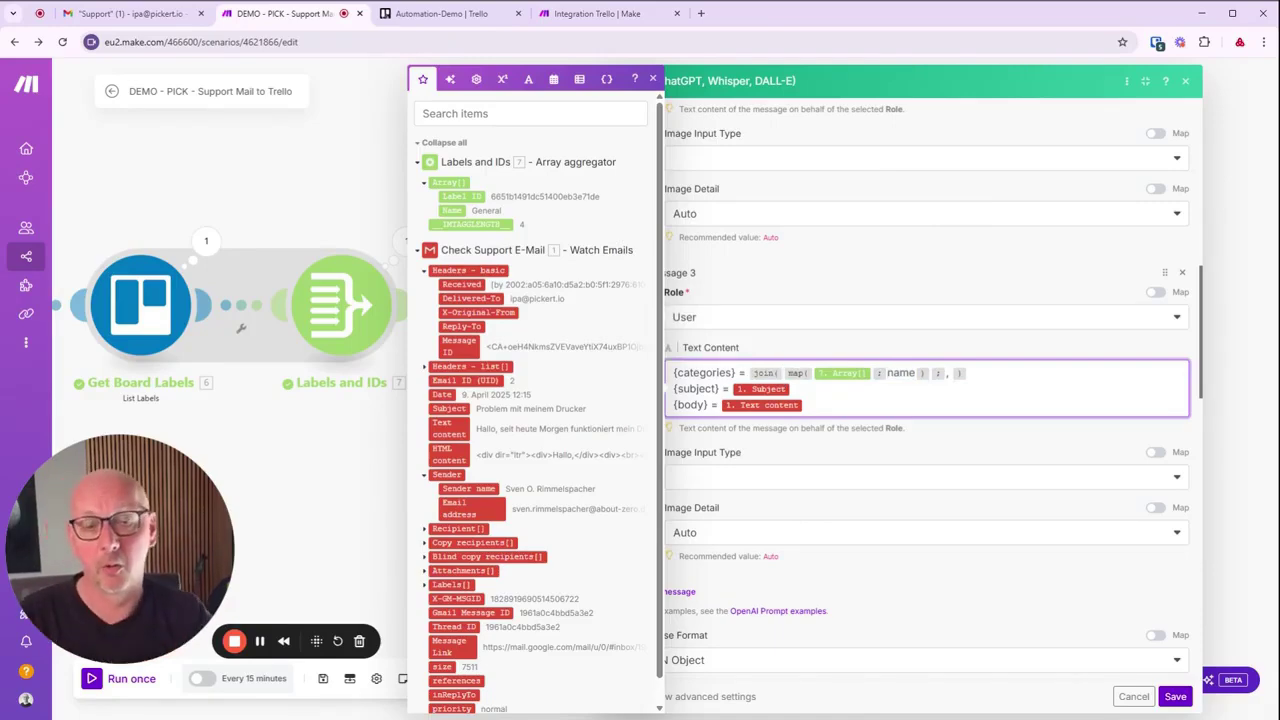
pyautogui.click(1268, 307)
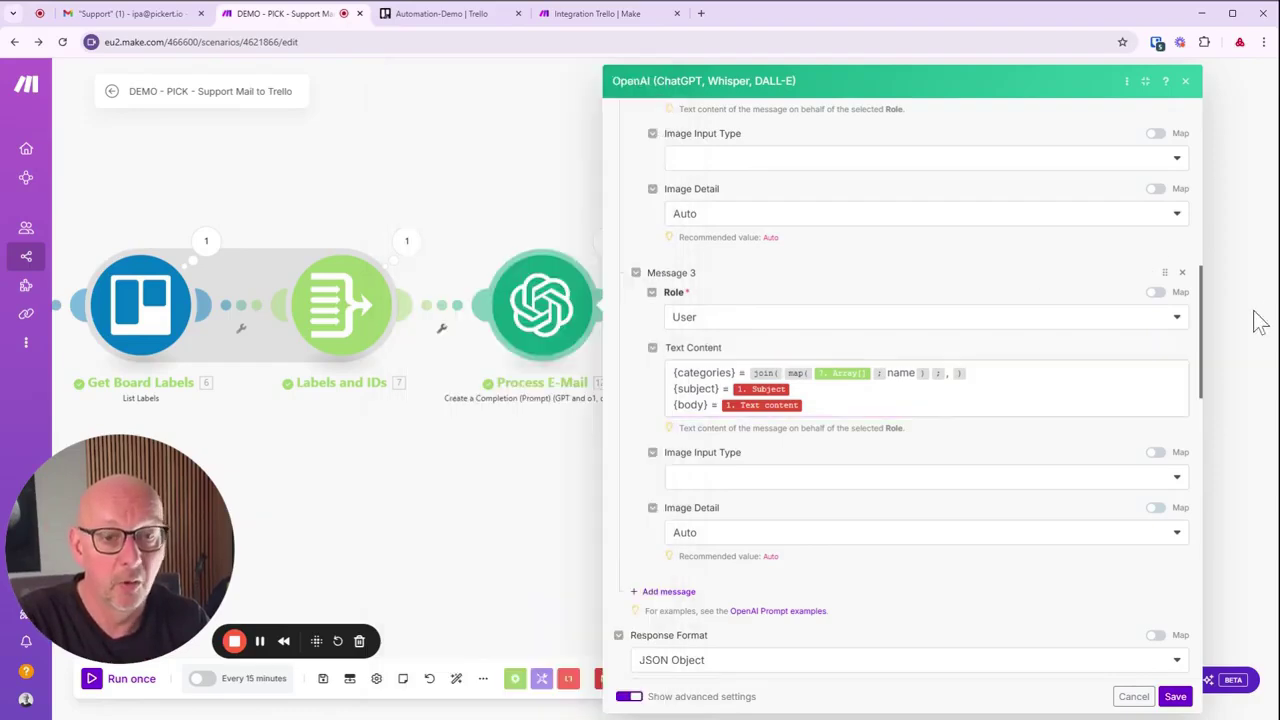
# - Review the Process E-Mail module's Response Format and Parse JSON Response settings, and close it without changes
pyautogui.scroll(-5, 686, 246)
pyautogui.click(486, 145)
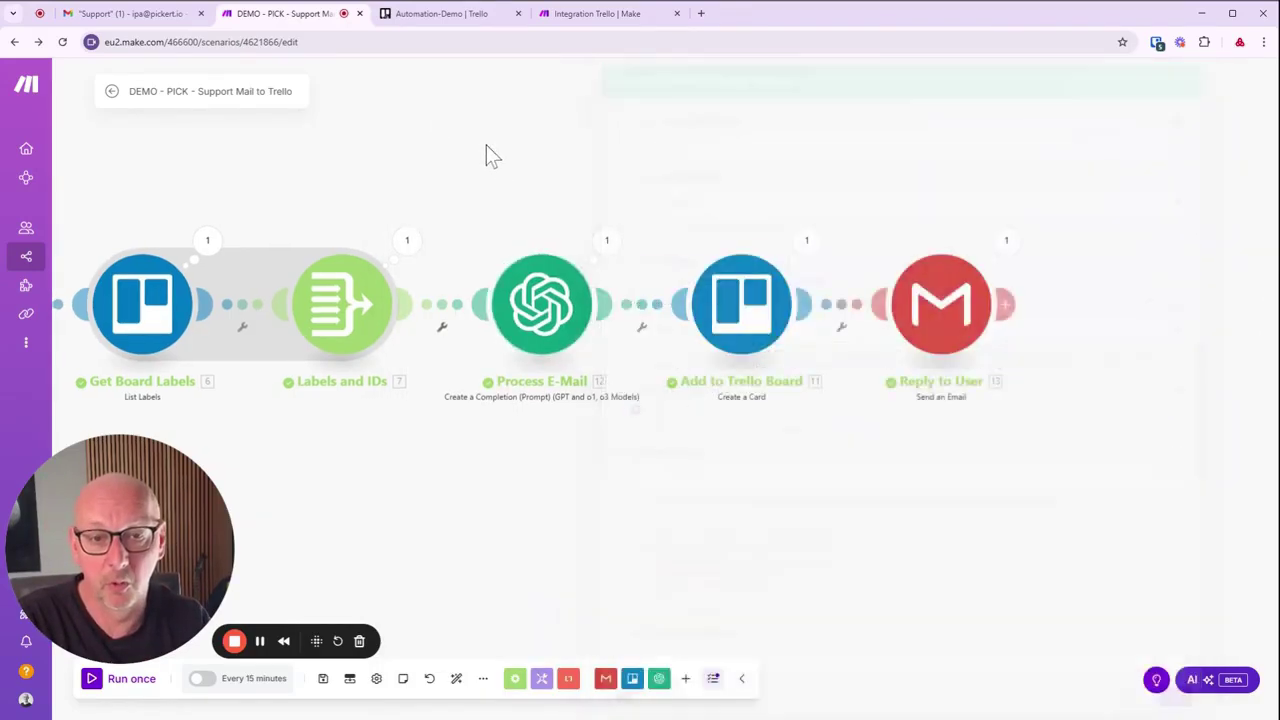
pyautogui.click(560, 340)
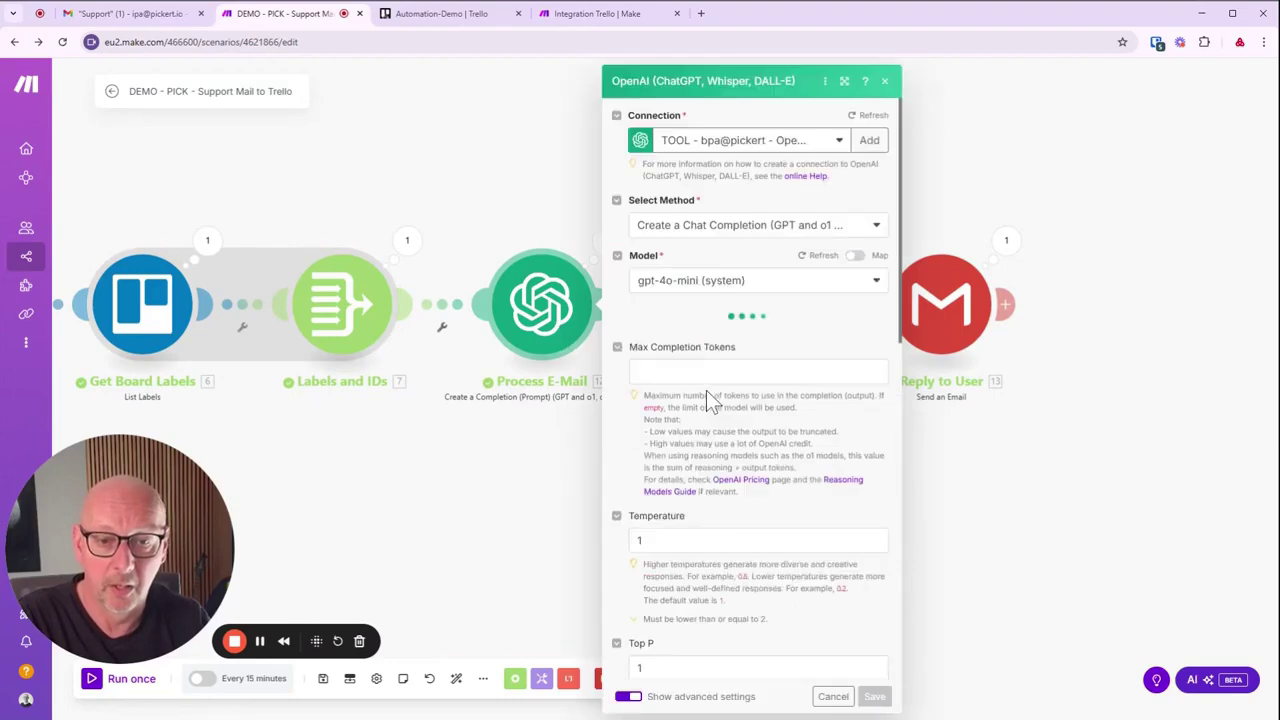
pyautogui.scroll(-10, 706, 397)
pyautogui.scroll(10, 700, 438)
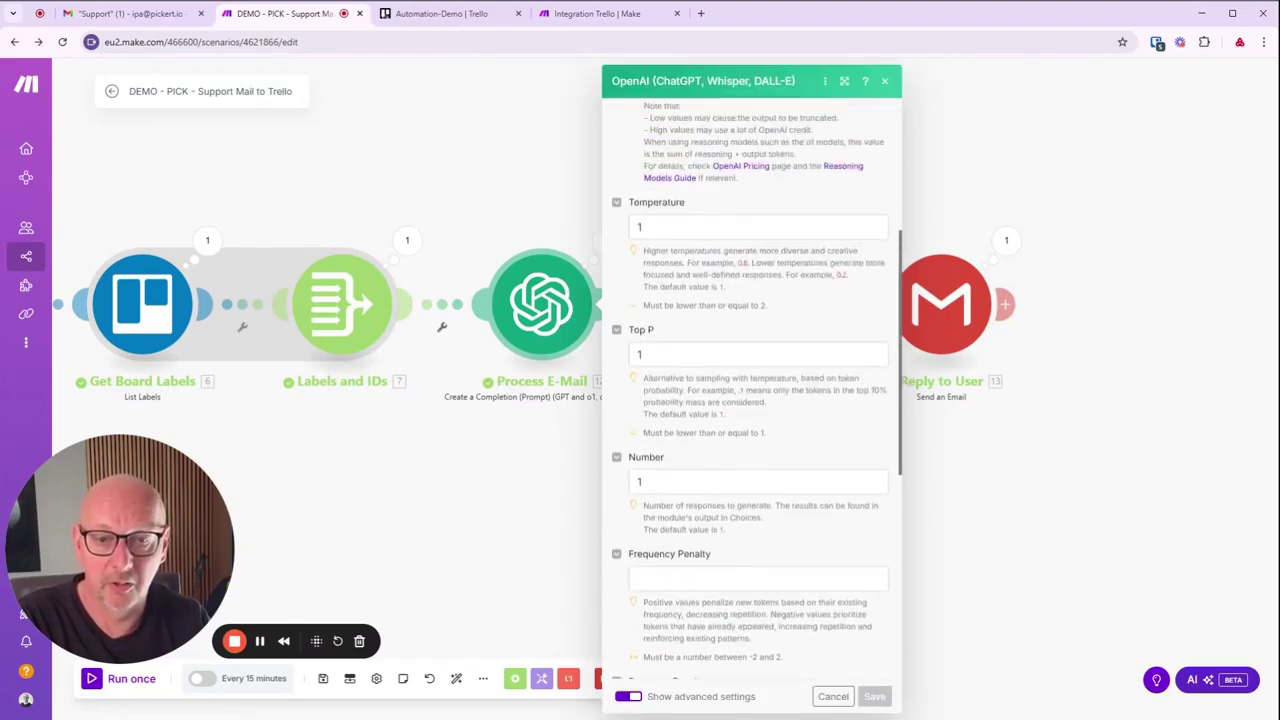
pyautogui.scroll(-10, 702, 438)
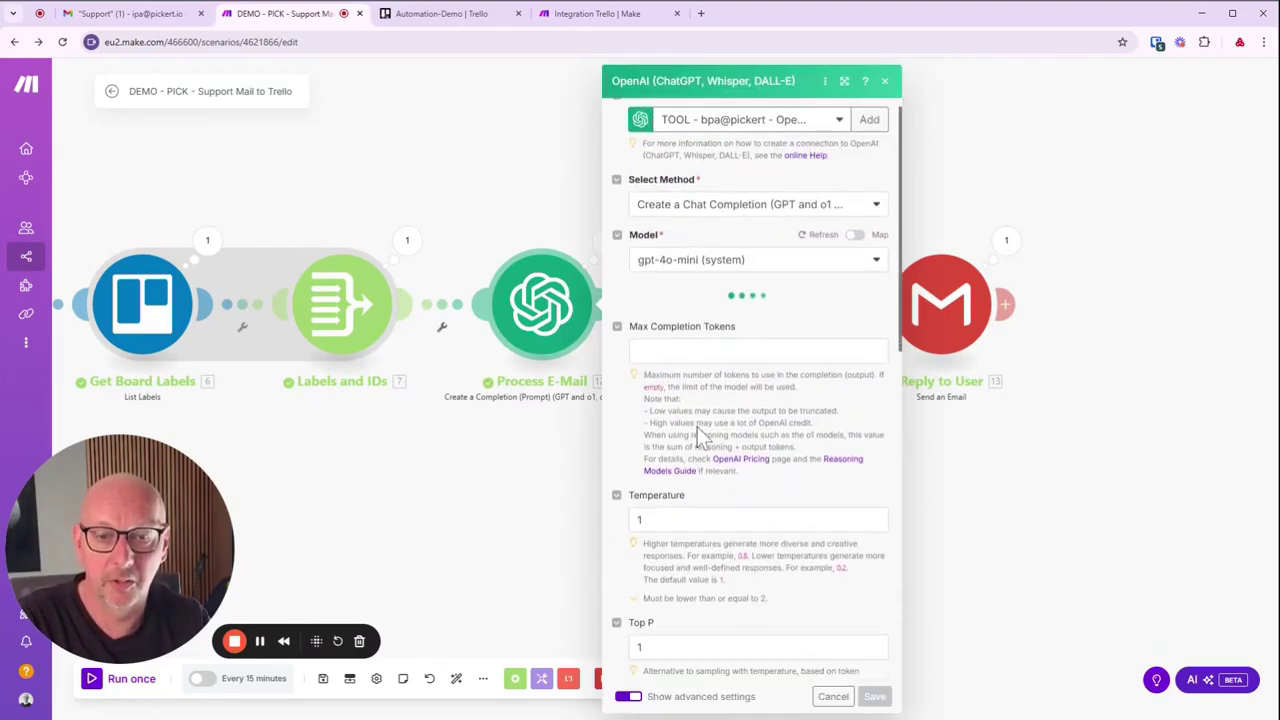
pyautogui.scroll(-5, 700, 430)
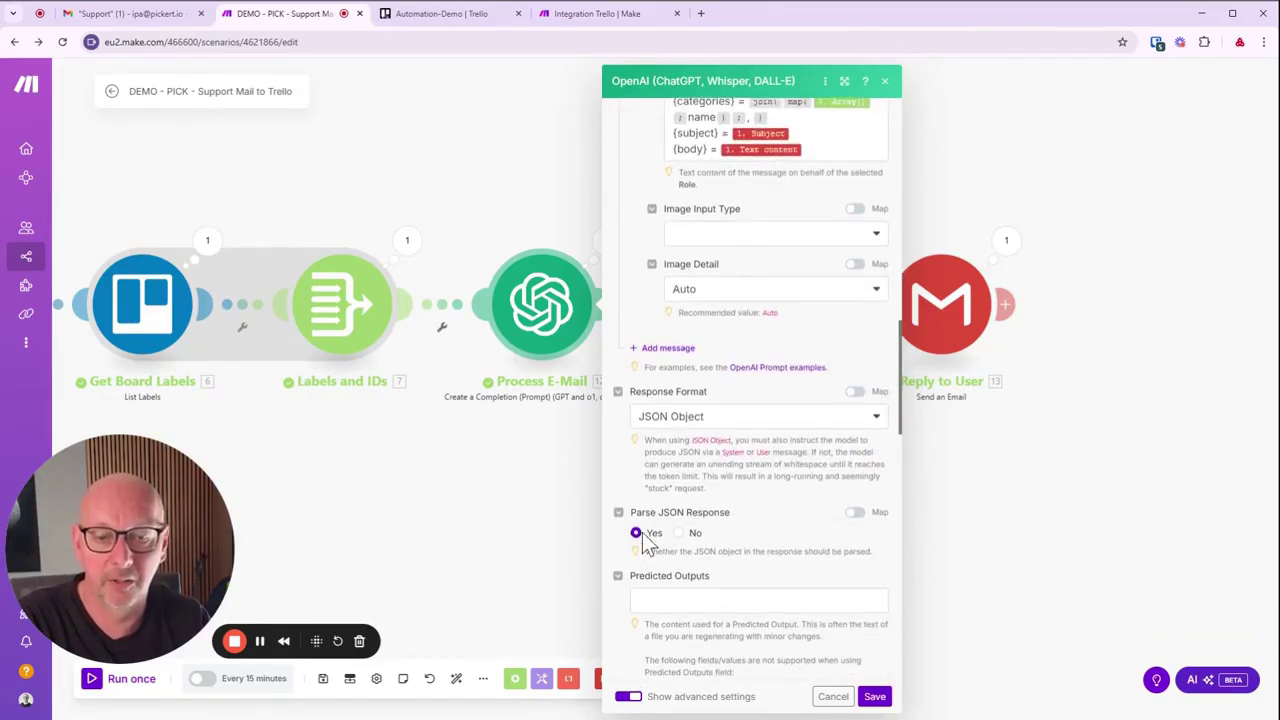
pyautogui.click(571, 520)
# - Review the Add to Trello Board module's label mapping, card name and description, expanding the aggregated label array, and close it without saving
pyautogui.moveTo(808, 486); pyautogui.dragTo(677, 490)
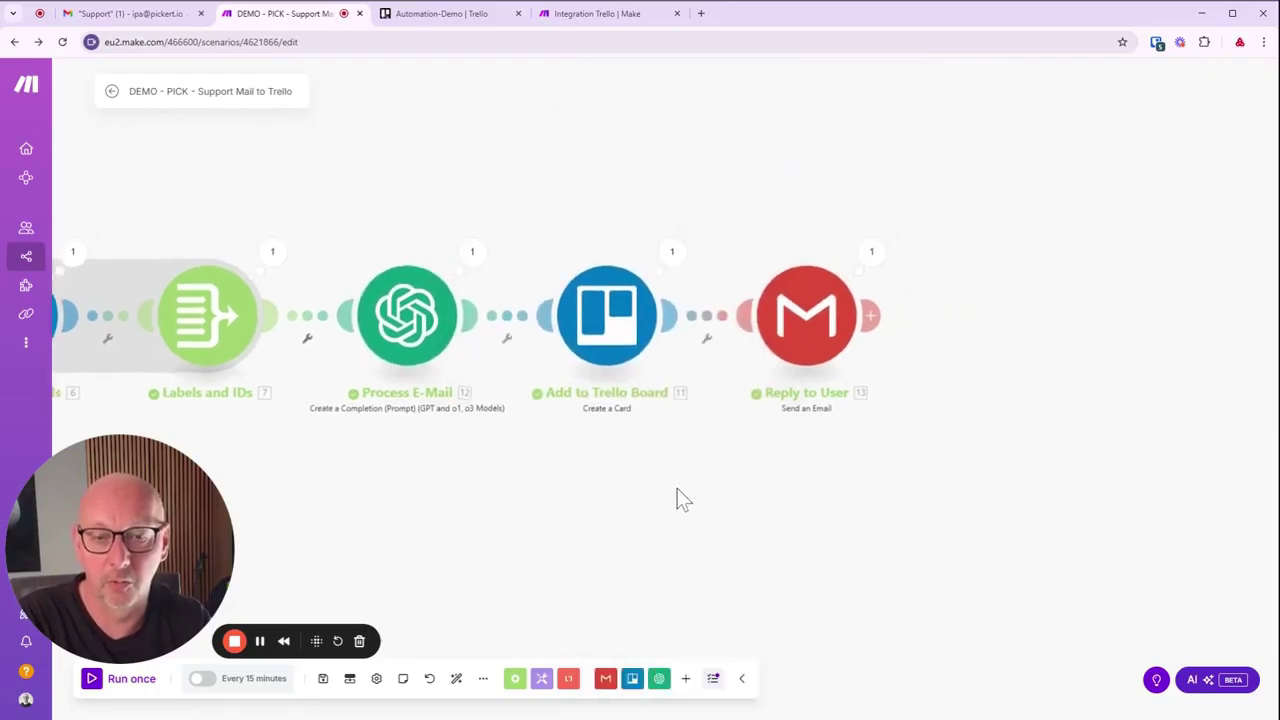
pyautogui.click(604, 341)
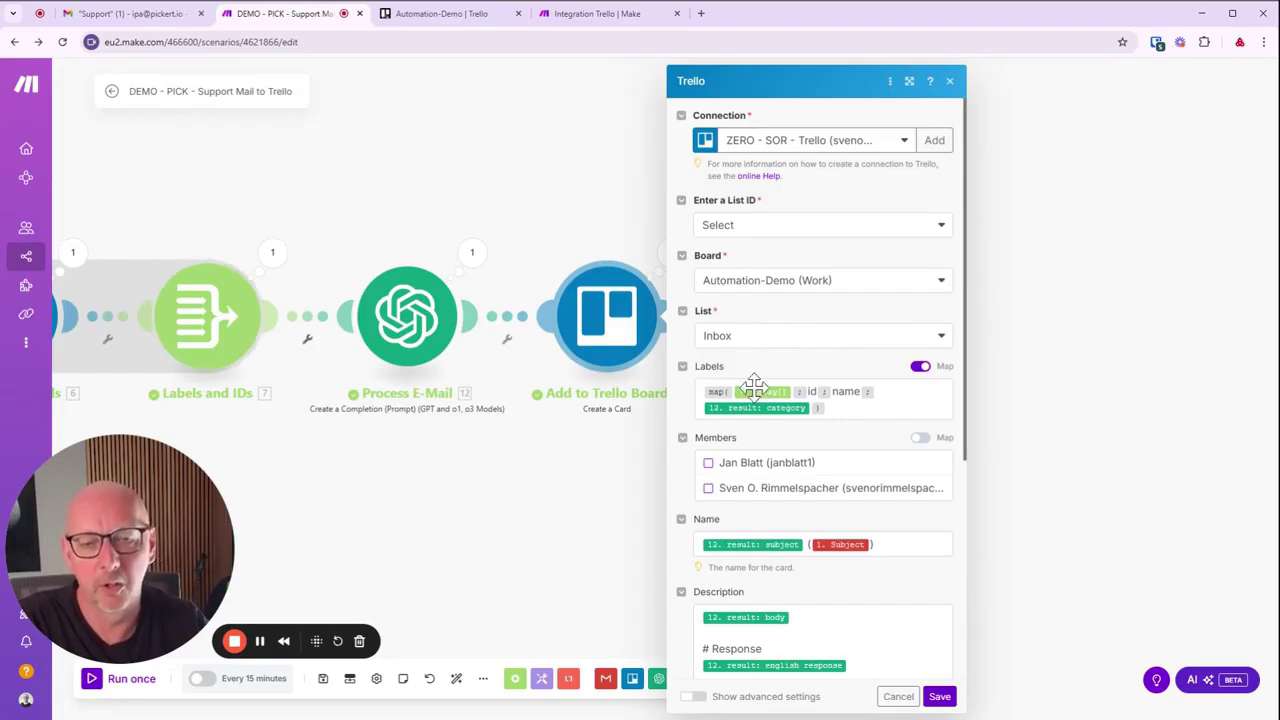
pyautogui.moveTo(766, 392)
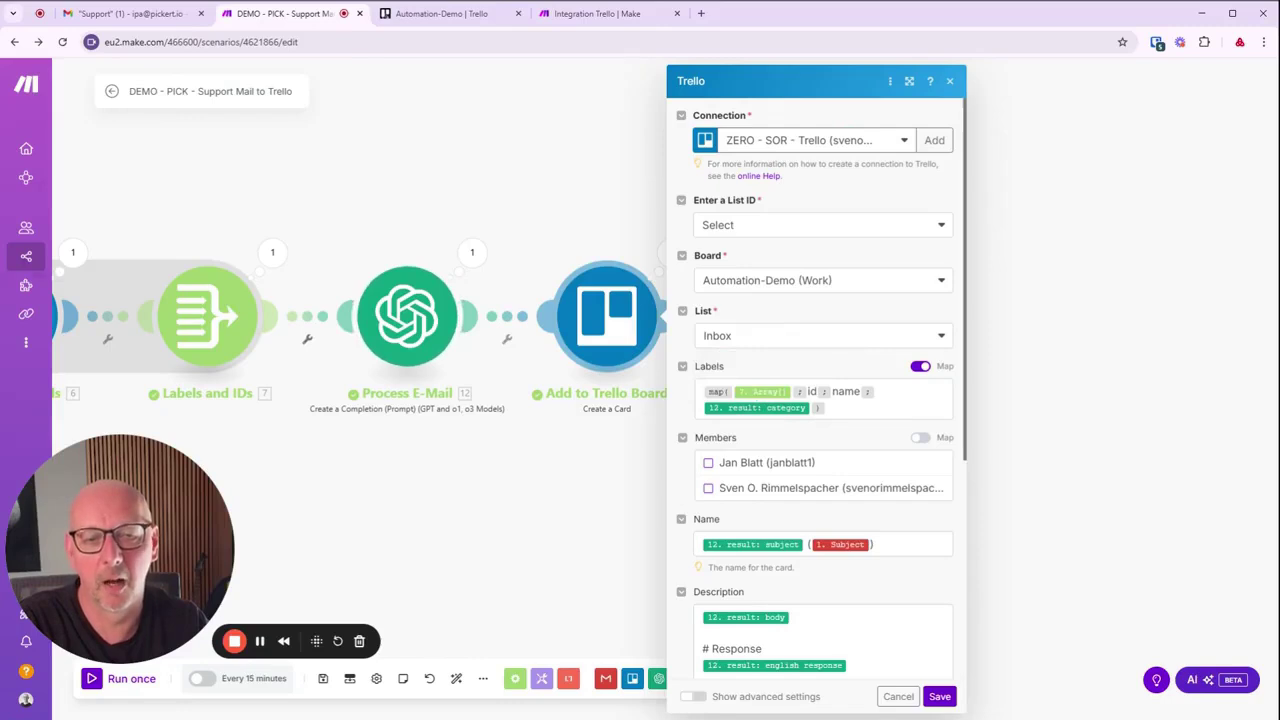
pyautogui.click(811, 392)
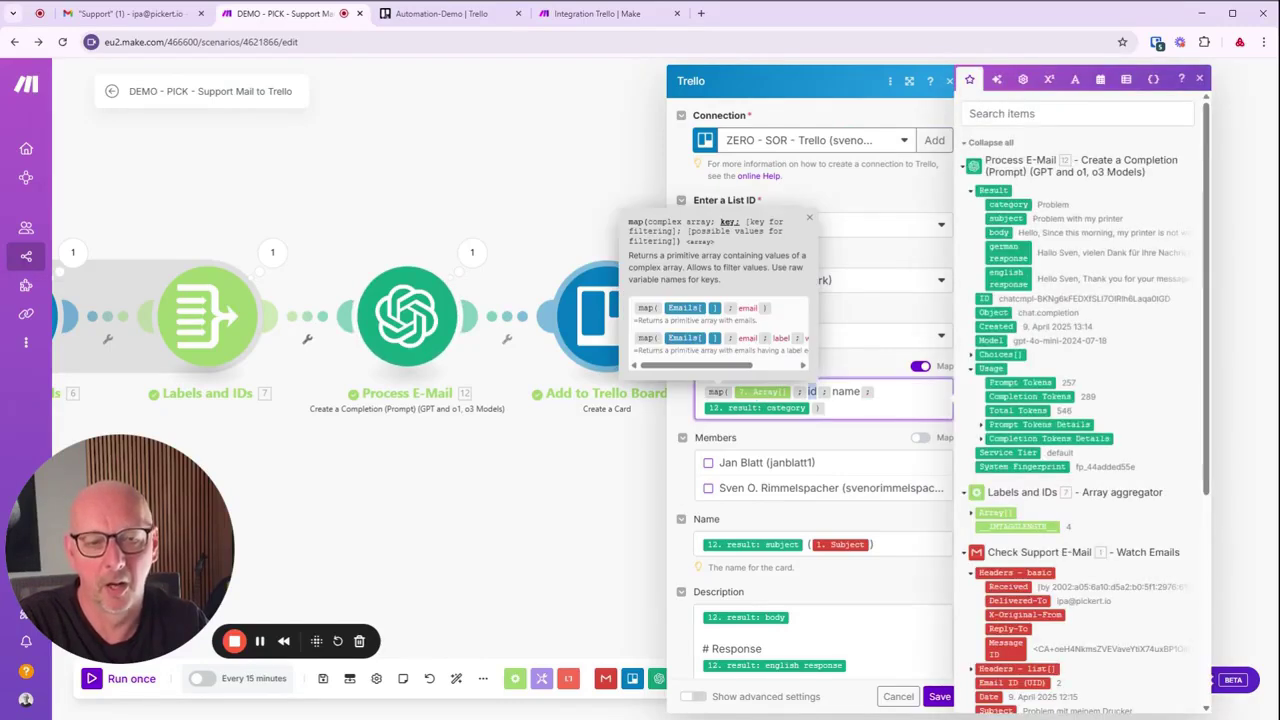
pyautogui.click(971, 514)
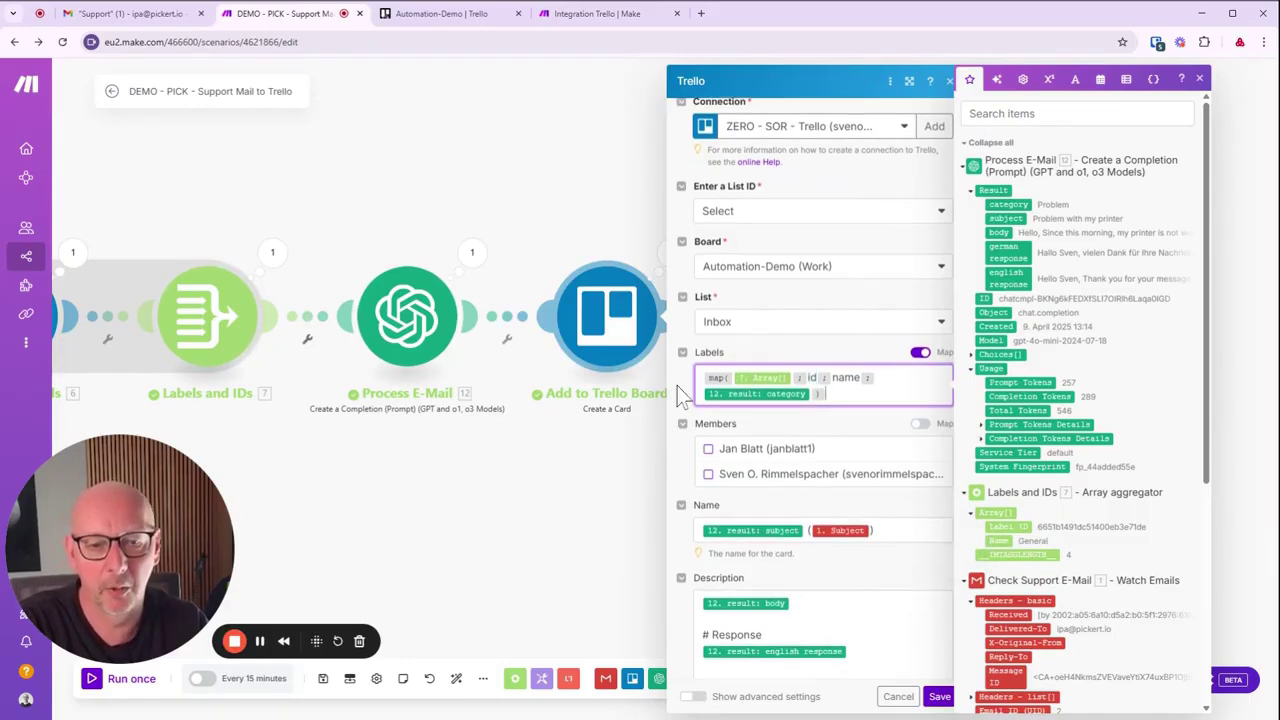
pyautogui.scroll(-3, 677, 385)
pyautogui.click(876, 210)
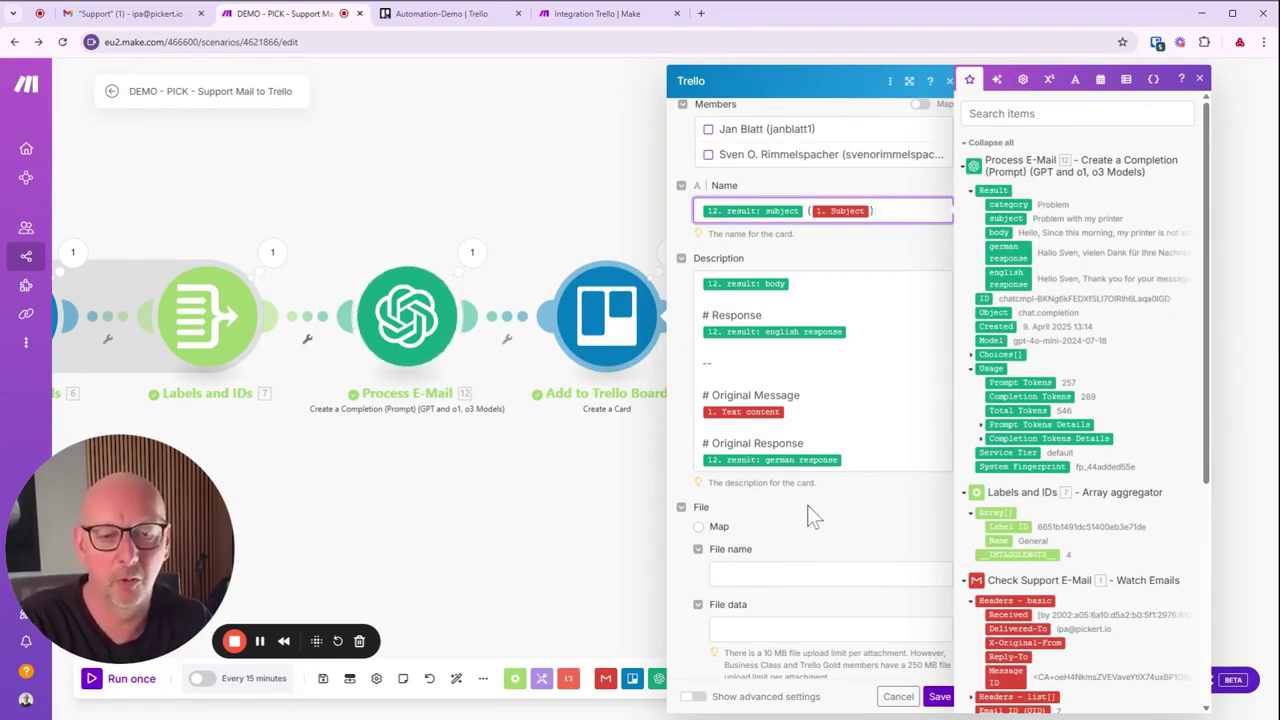
pyautogui.click(898, 697)
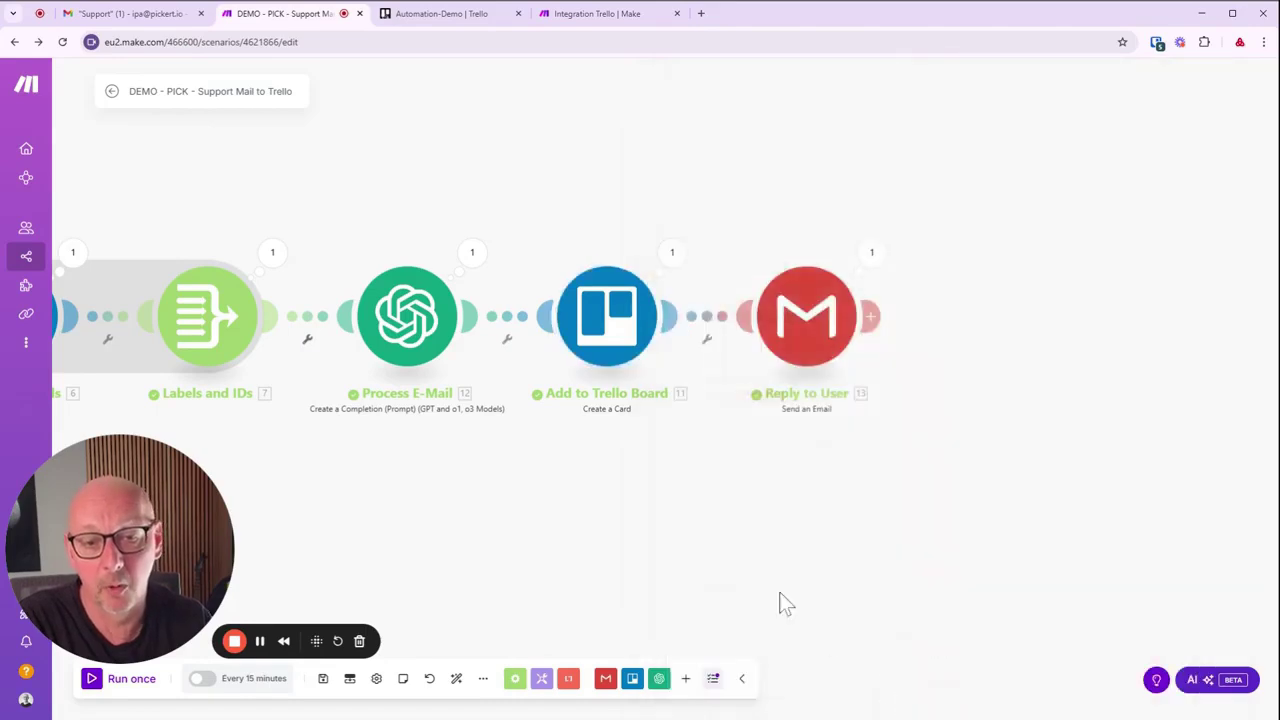
# - Review the Reply to User module's recipient, subject and content settings and its run output, and return to the full scenario overview
pyautogui.click(812, 320)
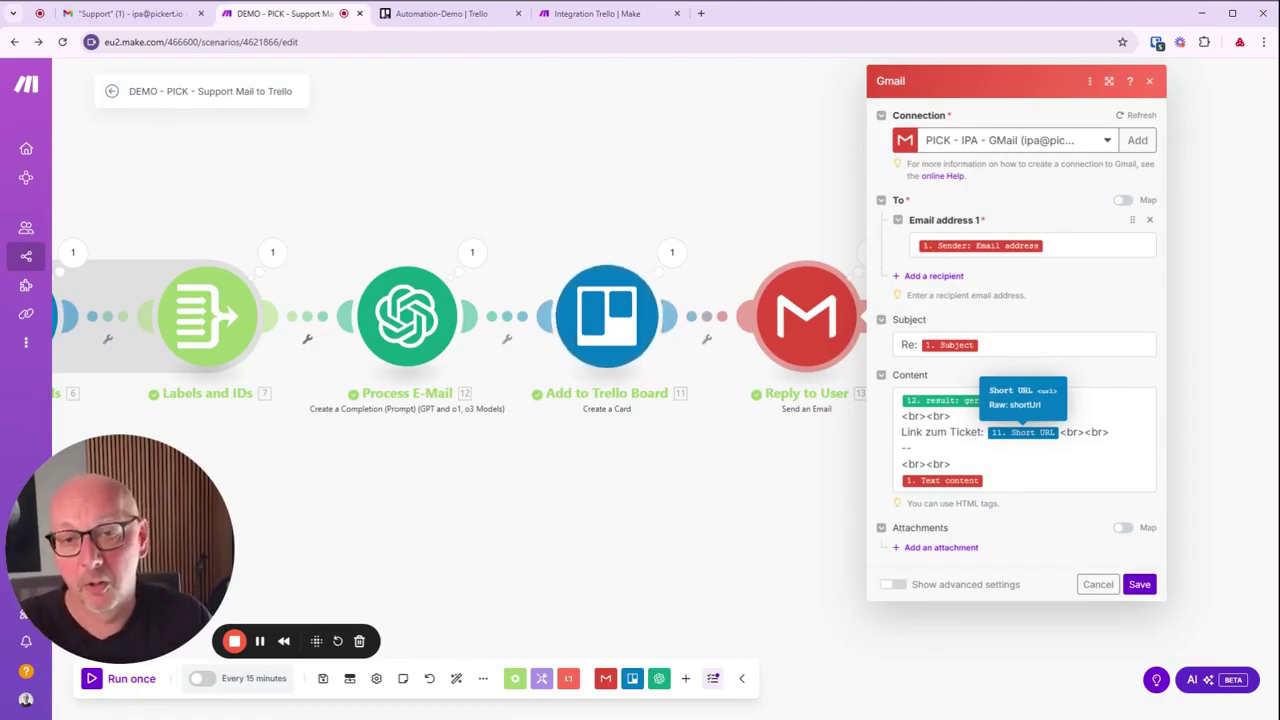
pyautogui.click(1097, 584)
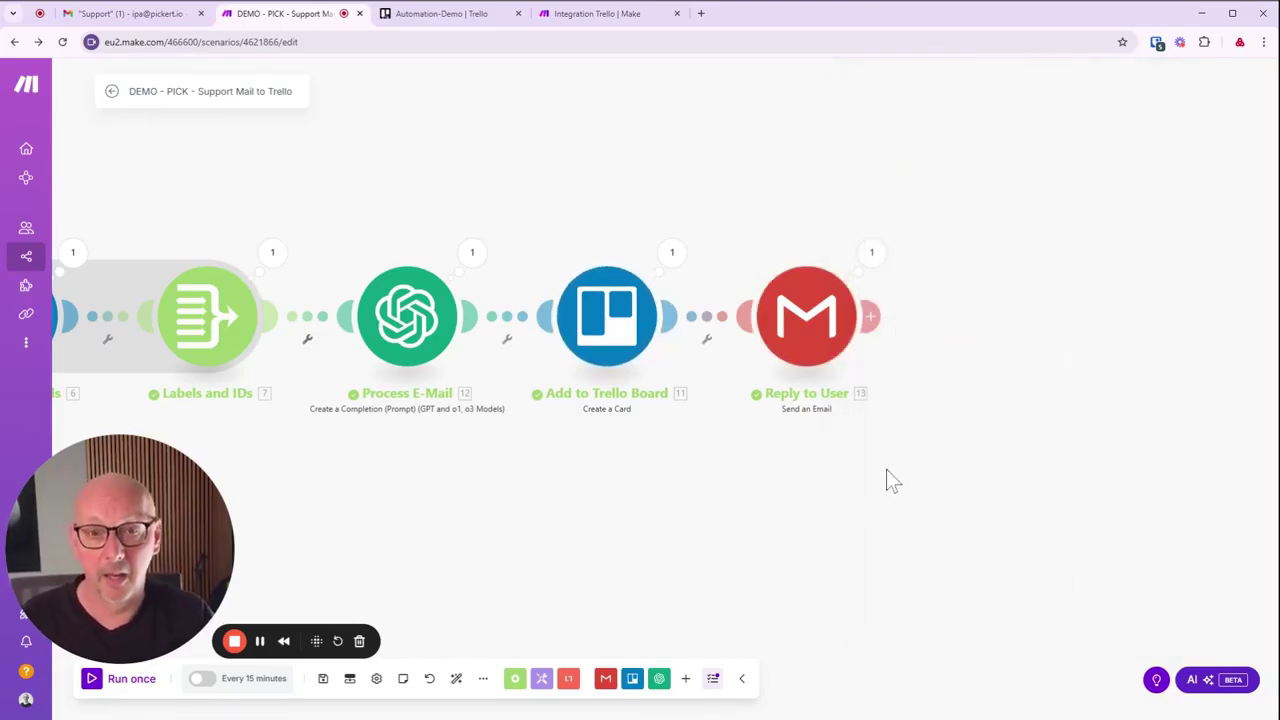
pyautogui.click(869, 253)
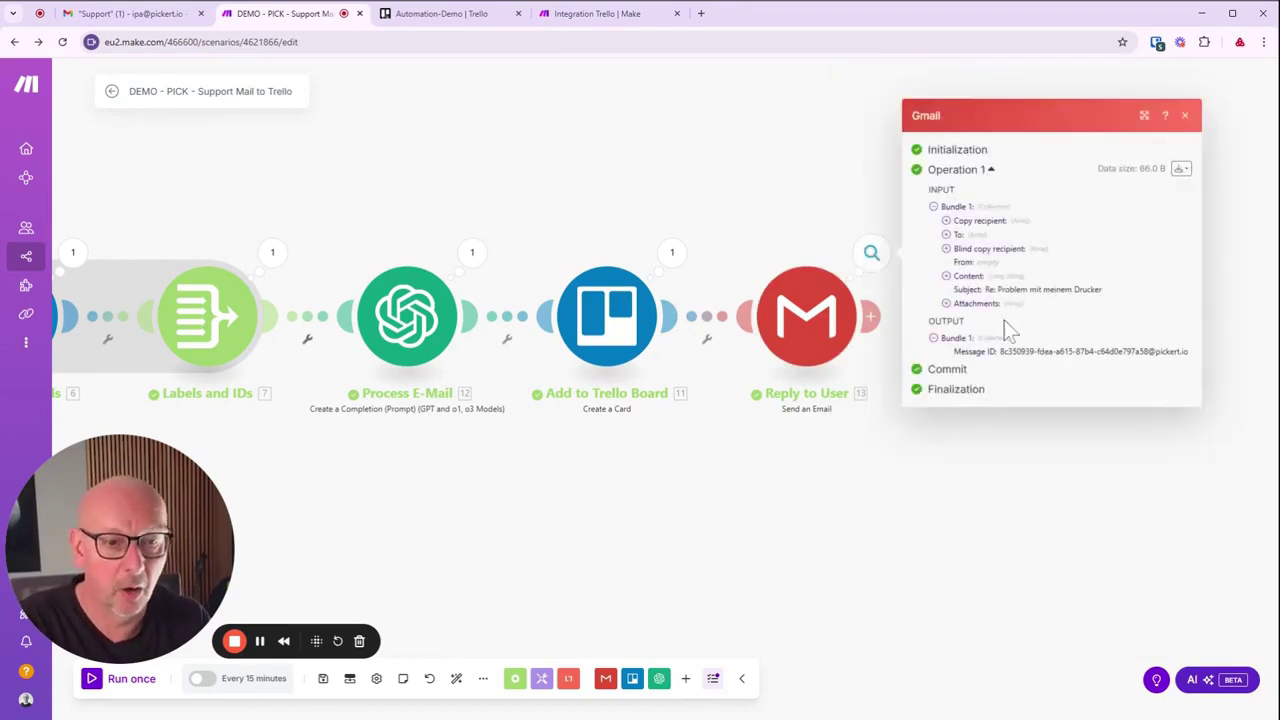
pyautogui.click(953, 526)
pyautogui.moveTo(437, 505); pyautogui.dragTo(748, 504)
pyautogui.scroll(-2, 775, 489)
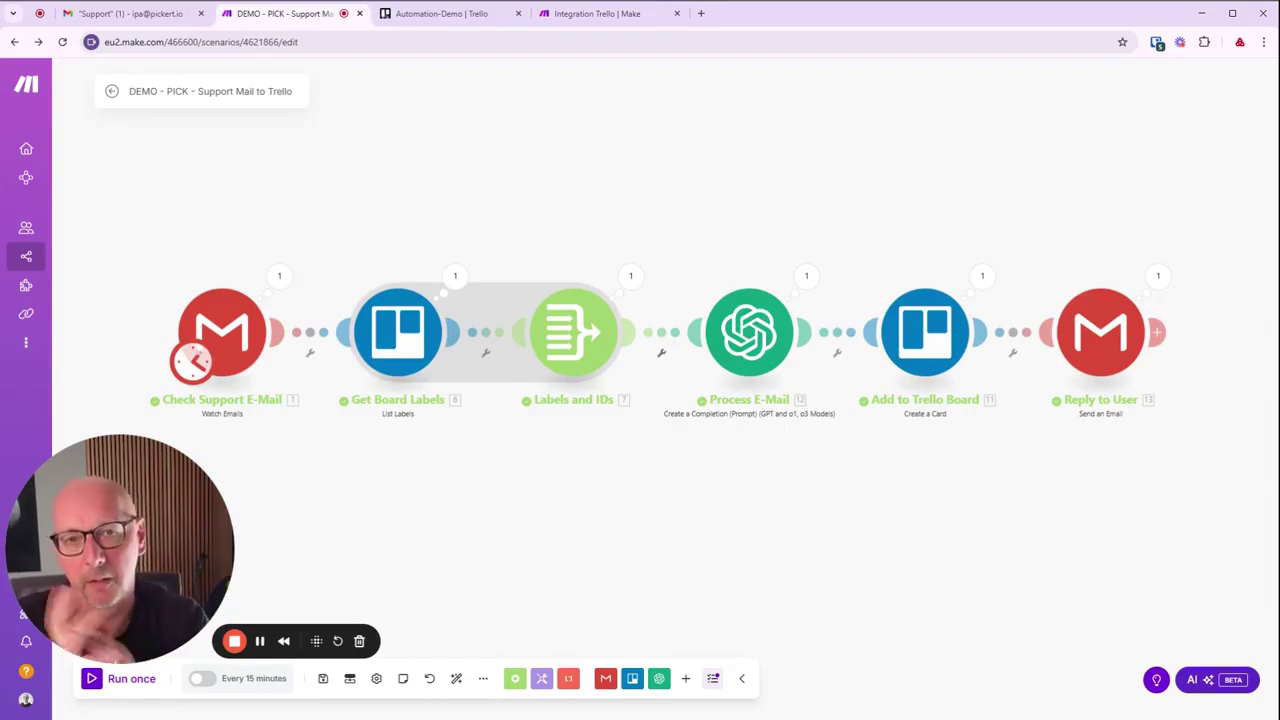
# - Add Trello's instant Watch Activities trigger as the first module of the DEMO - PICK - Trello Activity scenario
pyautogui.click(616, 16)
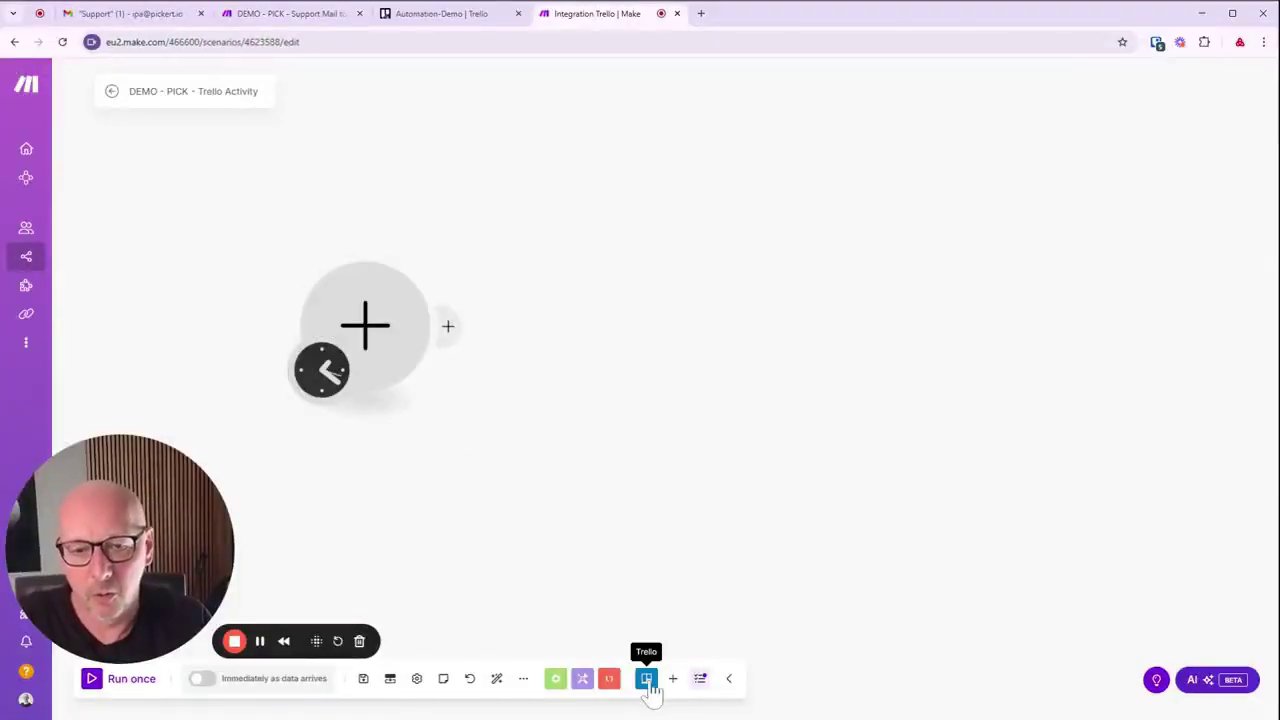
pyautogui.click(365, 362)
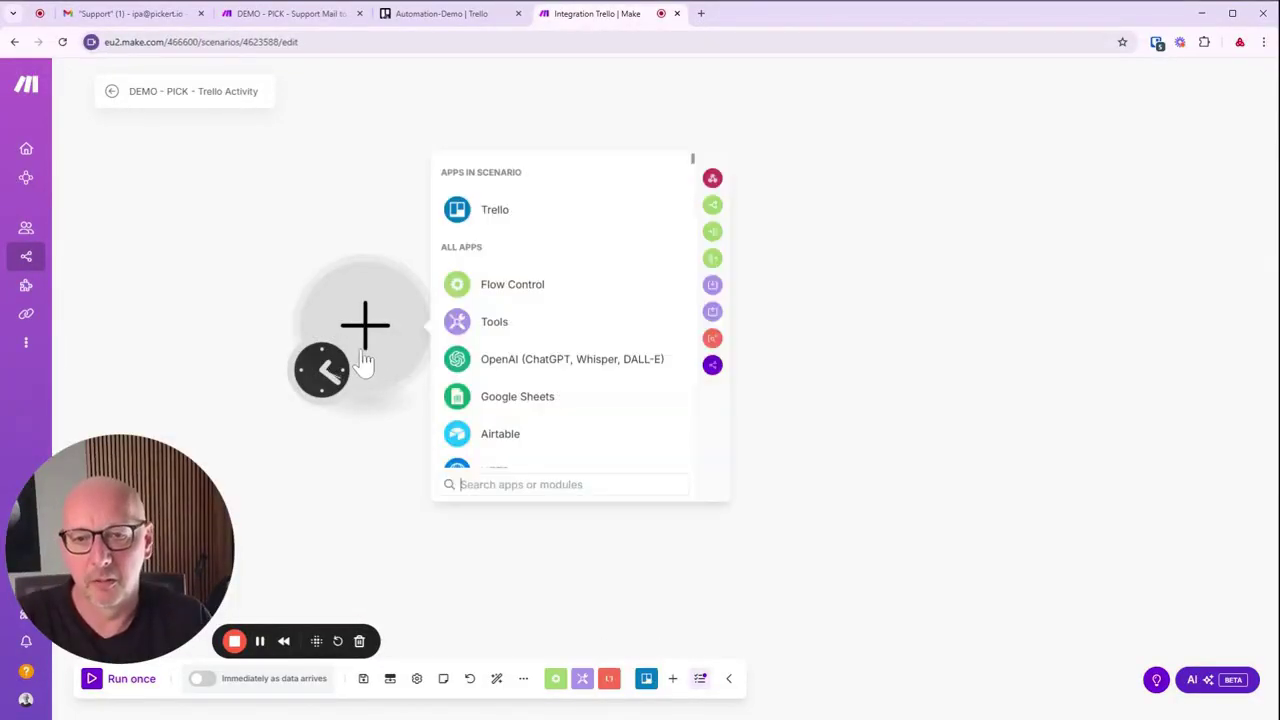
pyautogui.click(468, 214)
pyautogui.scroll(-10, 665, 328)
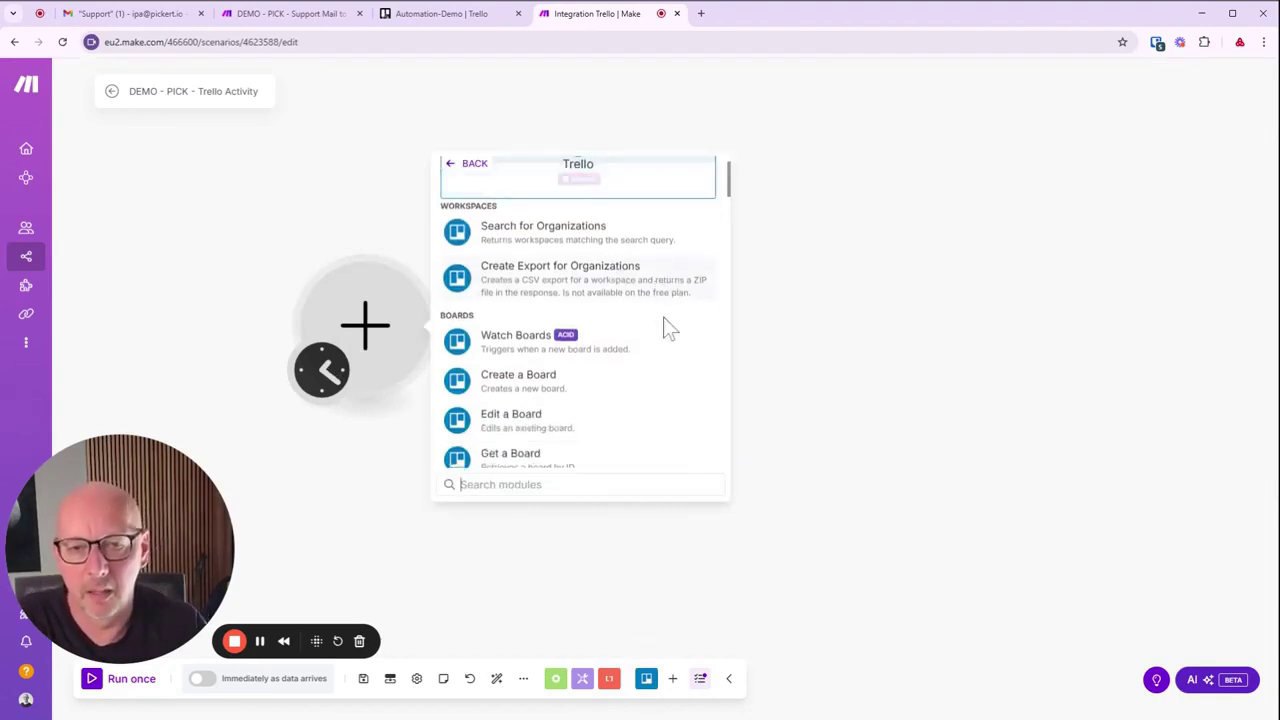
pyautogui.scroll(-12, 665, 328)
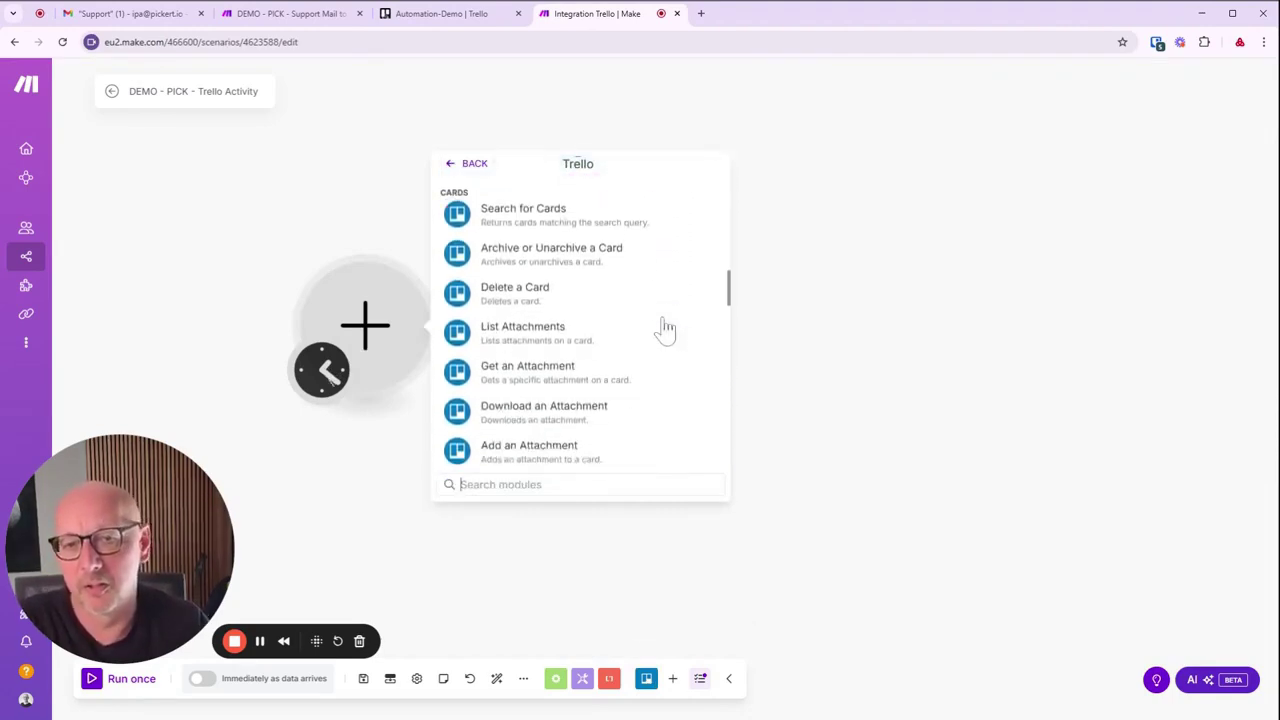
pyautogui.scroll(-12, 665, 330)
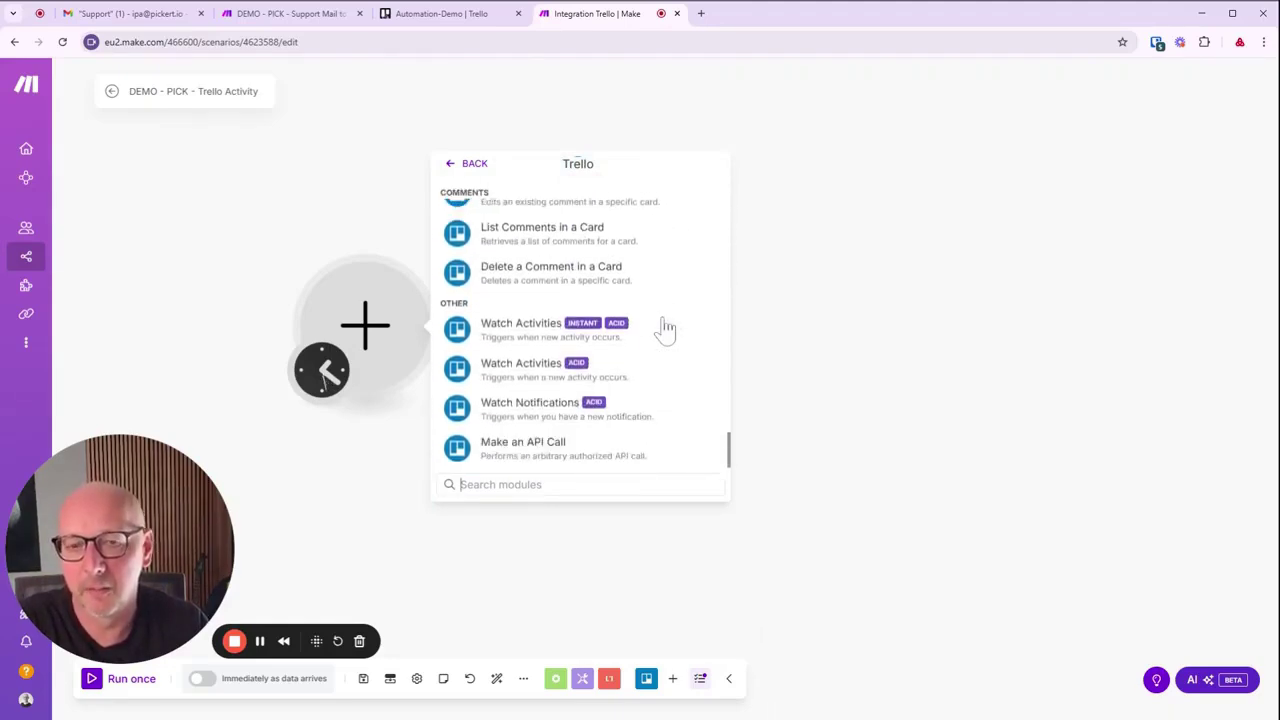
pyautogui.scroll(5, 665, 328)
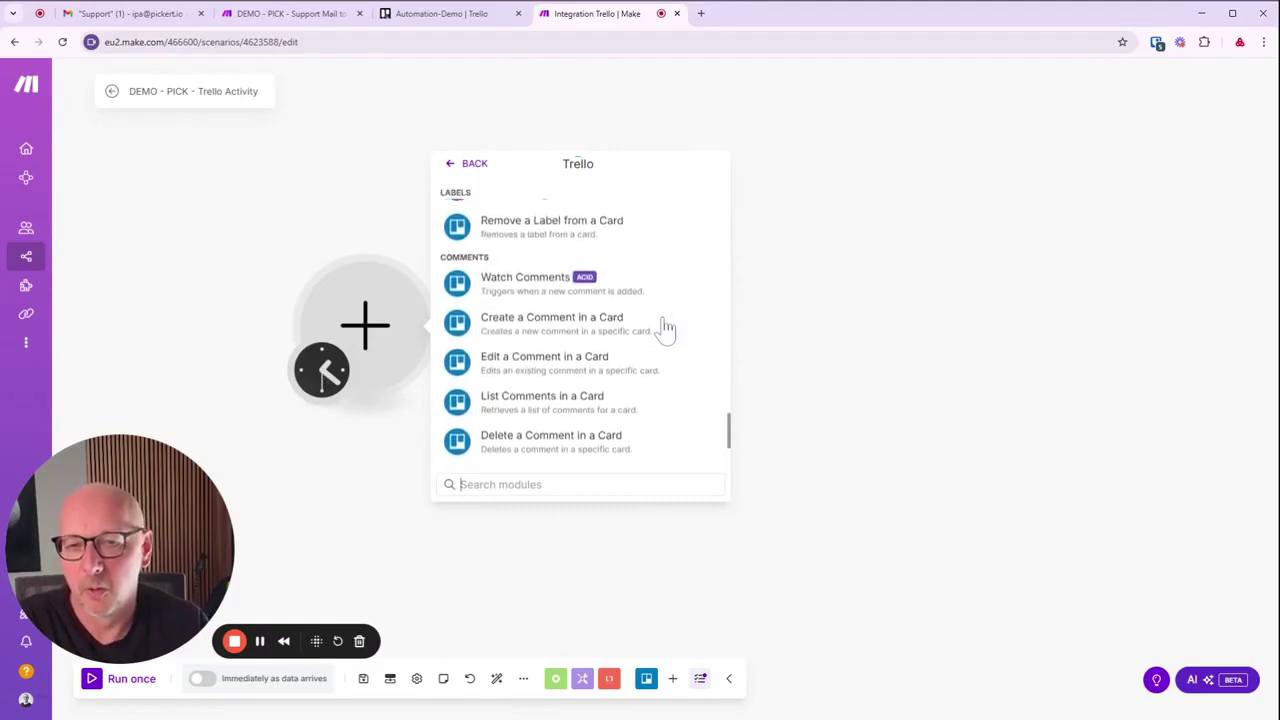
pyautogui.scroll(3, 665, 328)
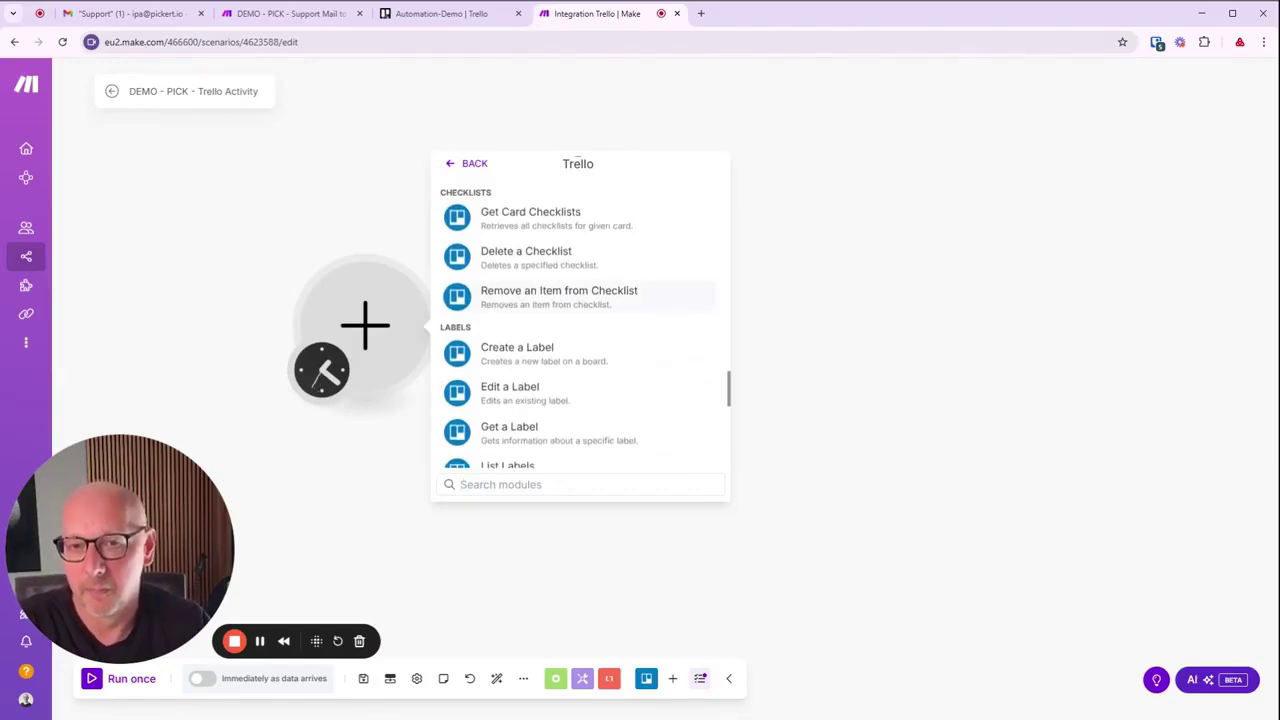
pyautogui.scroll(-3, 665, 330)
pyautogui.scroll(-4, 657, 305)
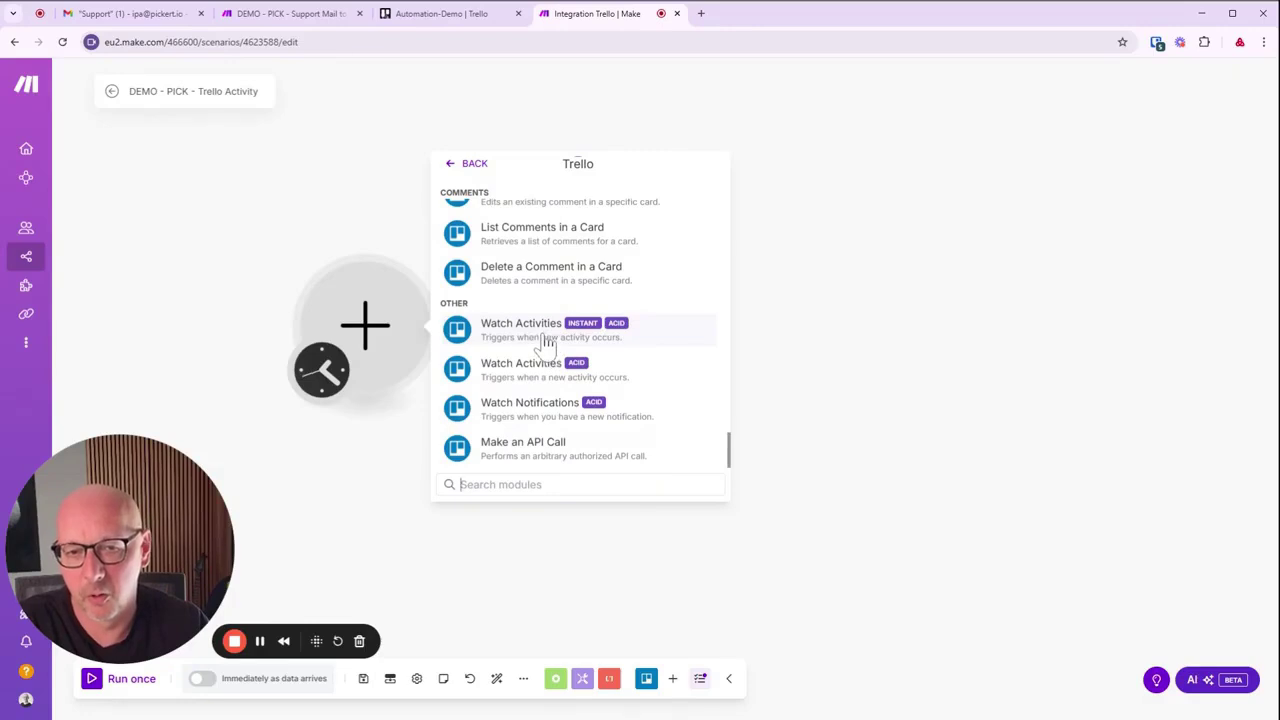
pyautogui.click(547, 342)
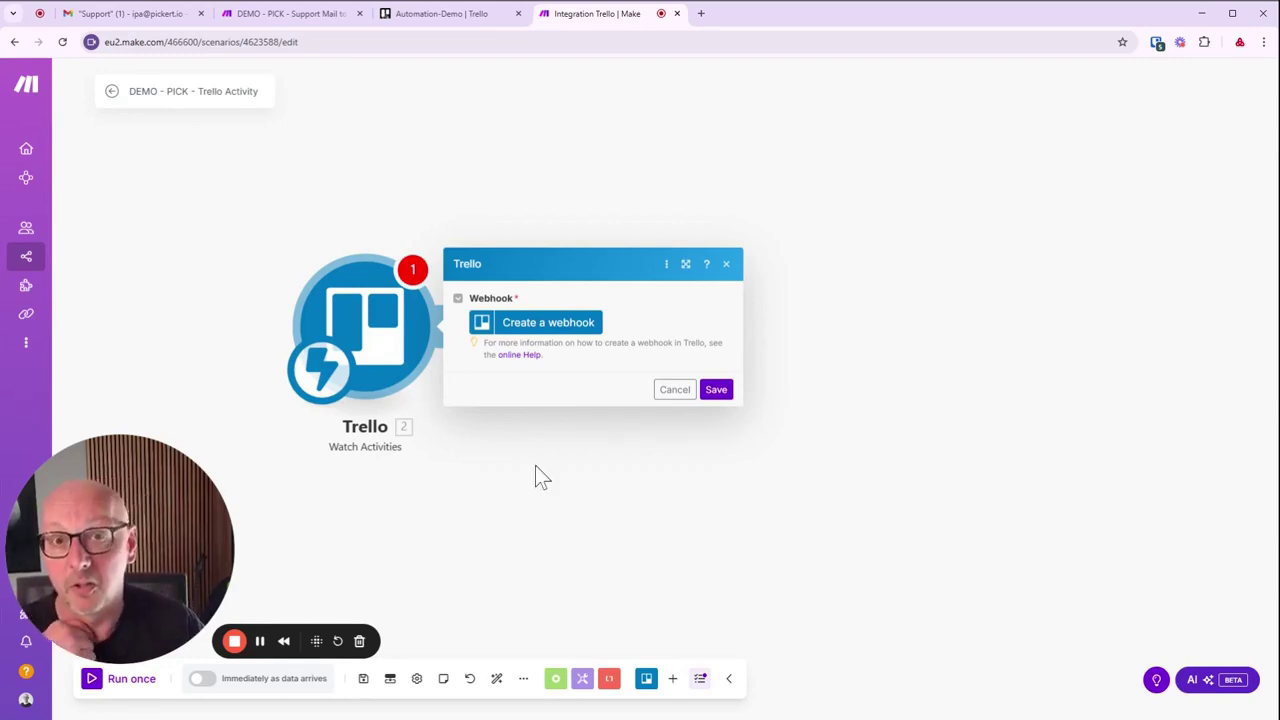
# - Start creating a webhook for the Watch Activities trigger and name it "DEMO - PICK - Trello Activity"
pyautogui.click(549, 335)
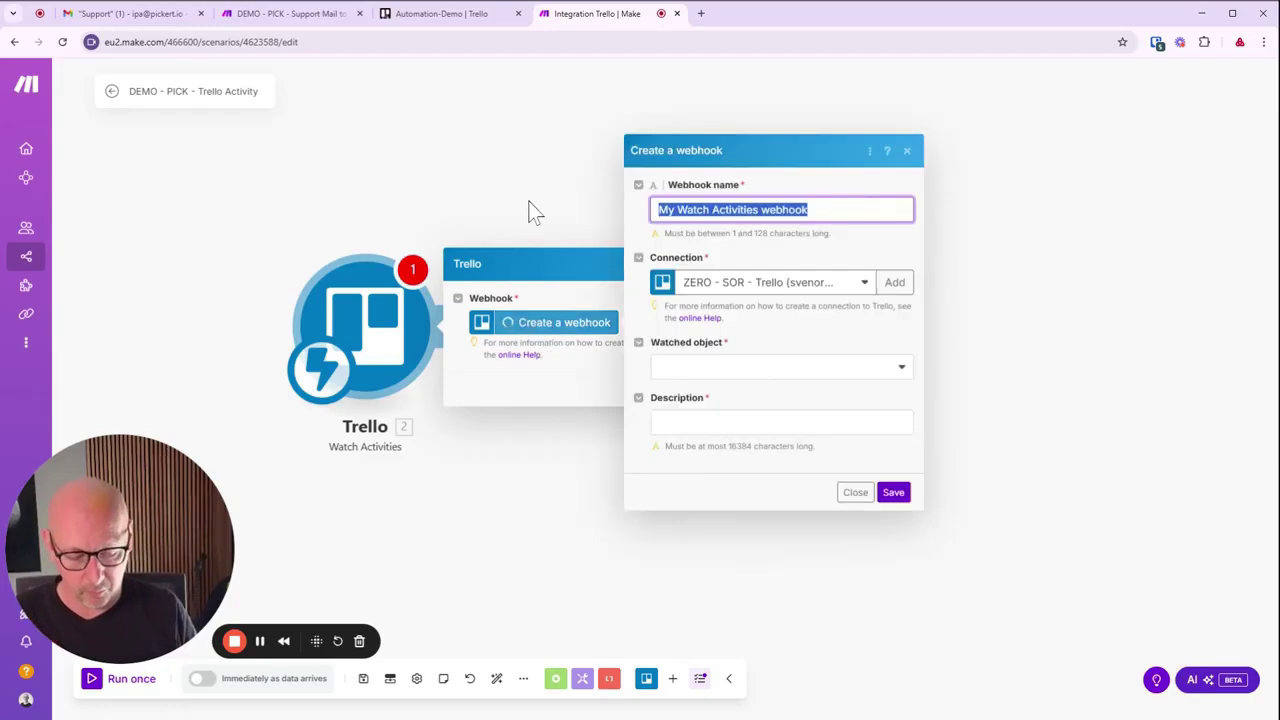
pyautogui.write('PICK -')
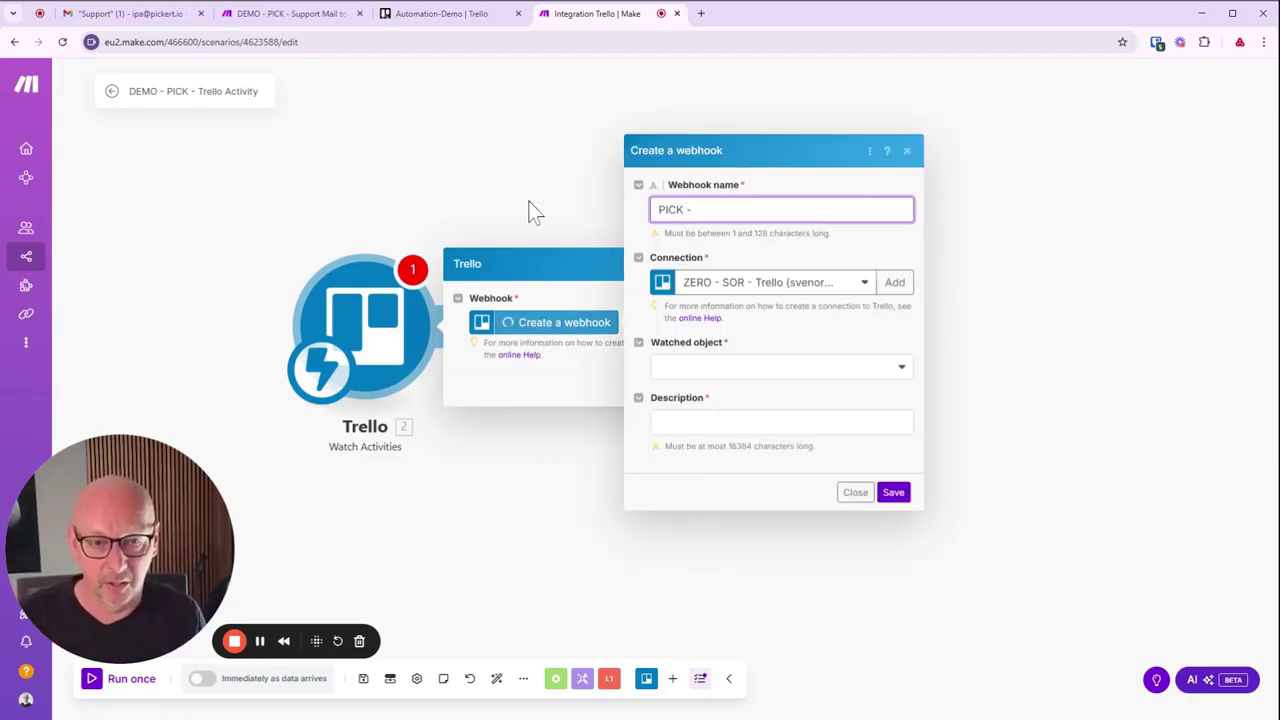
pyautogui.press('BackSpace')
pyautogui.press('BackSpace')
pyautogui.press('BackSpace')
pyautogui.press('BackSpace')
pyautogui.press('BackSpace')
pyautogui.press('BackSpace')
pyautogui.press('BackSpace')
pyautogui.write('DEMO - ')
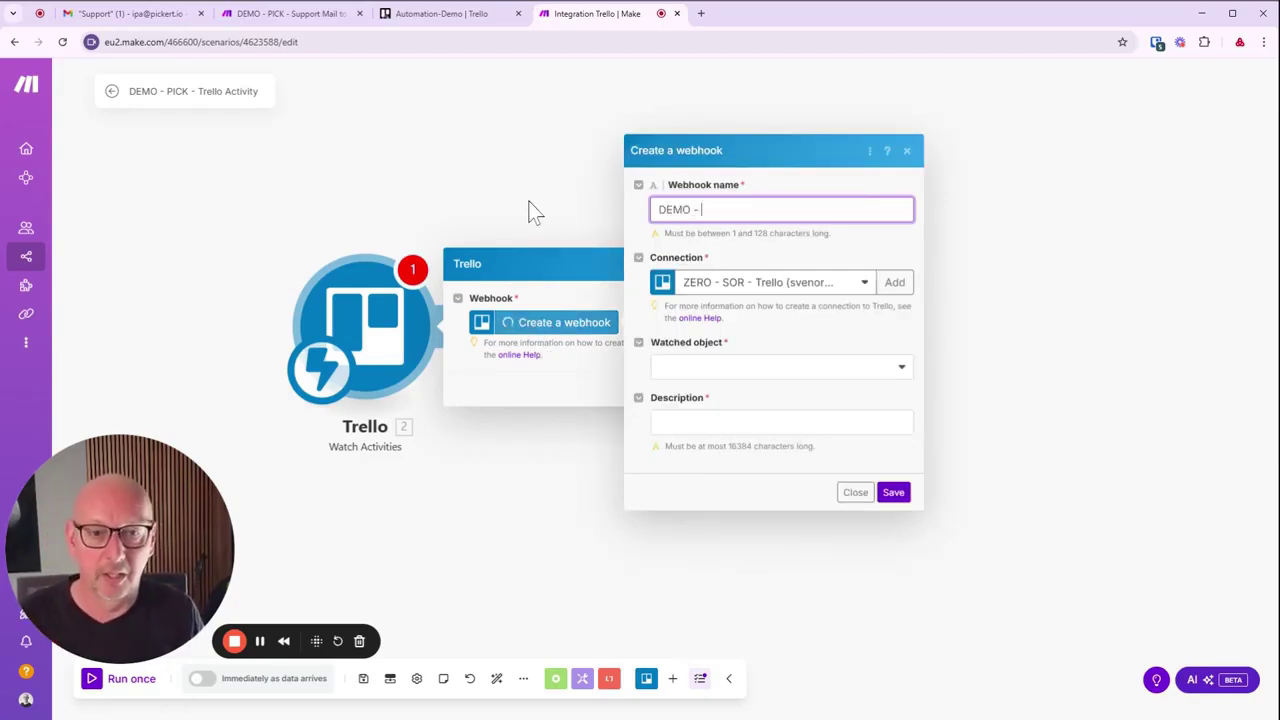
pyautogui.write('PICK')
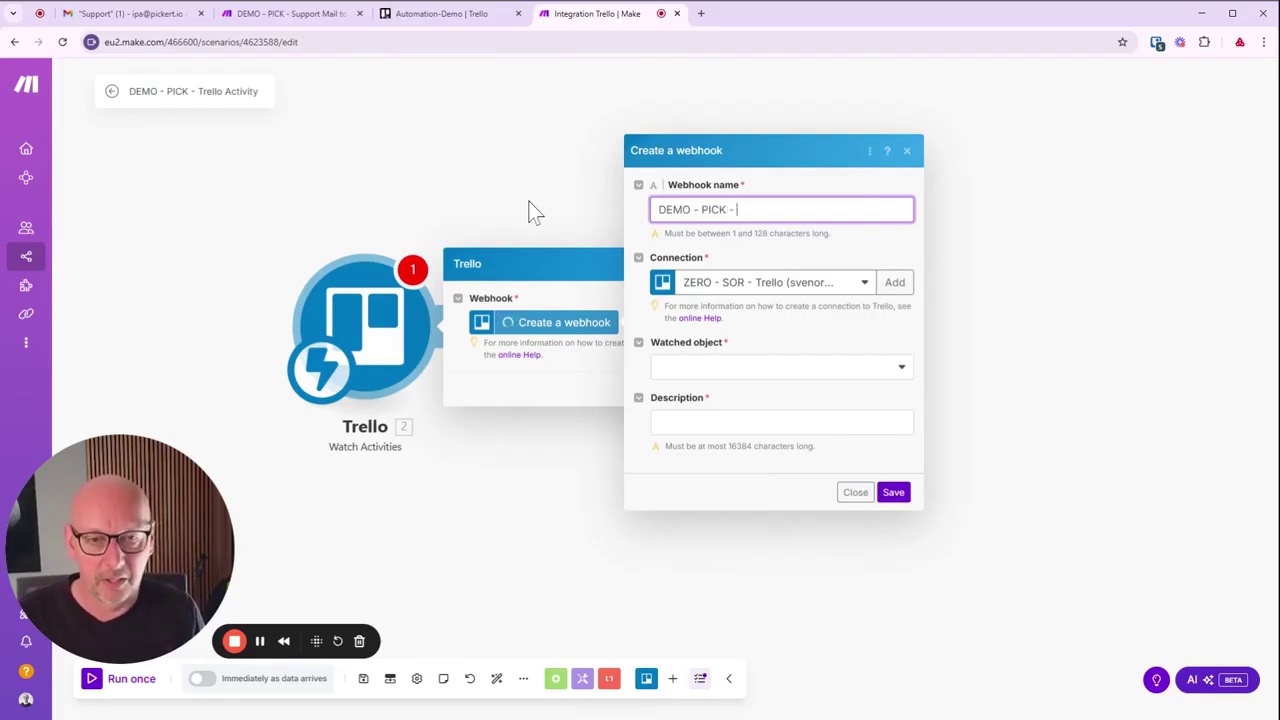
pyautogui.write(' - Trello')
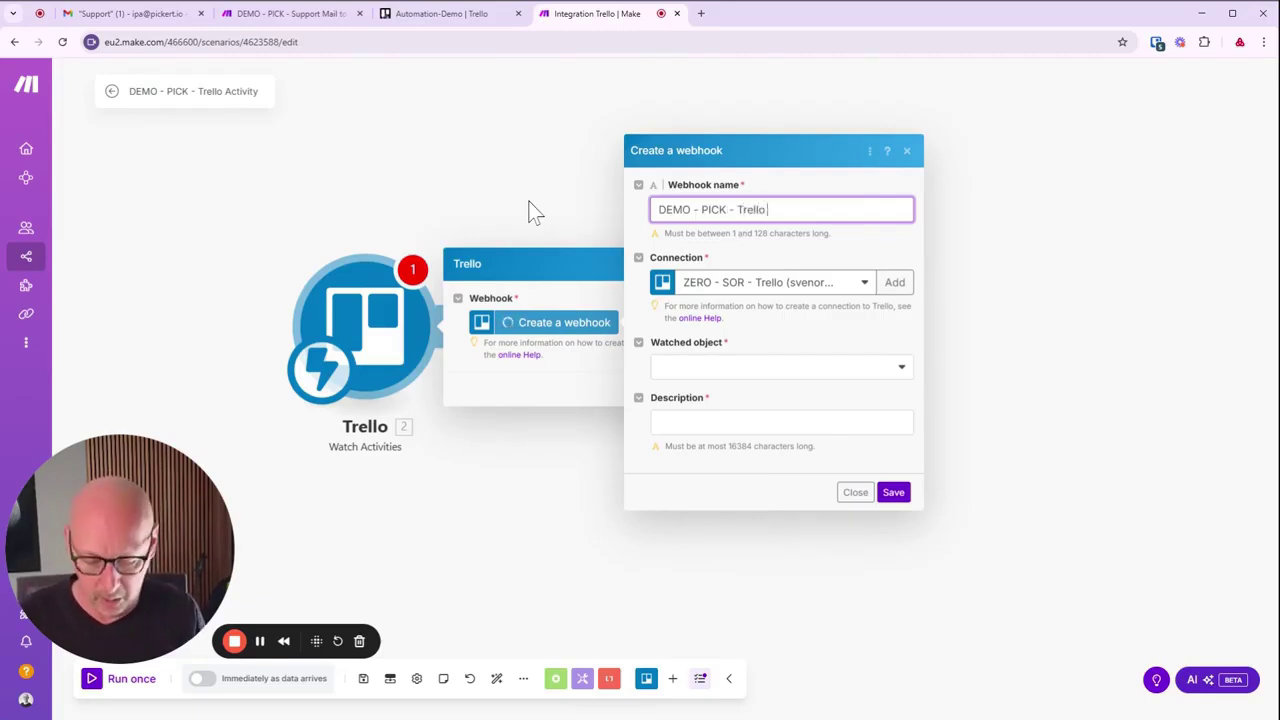
pyautogui.write(' Activity')
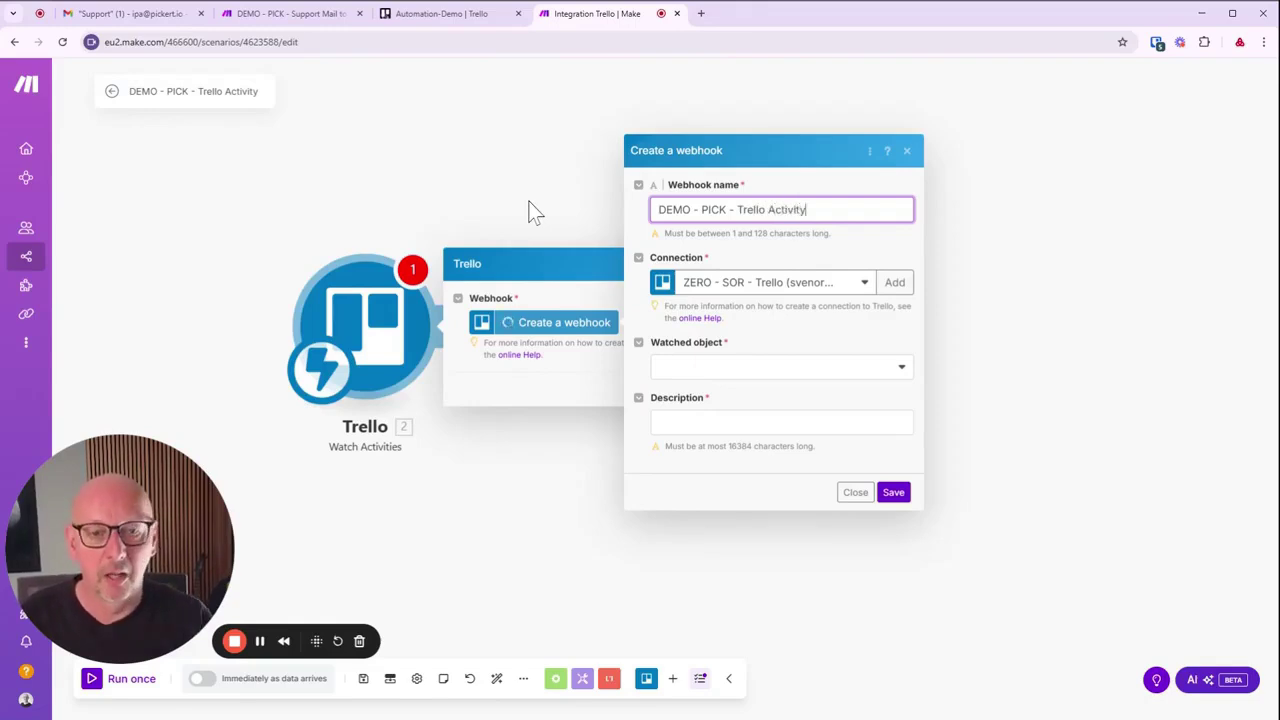
# - Set the webhook's watched object to Board and choose the Automation-Demo (Work) board
pyautogui.click(745, 372)
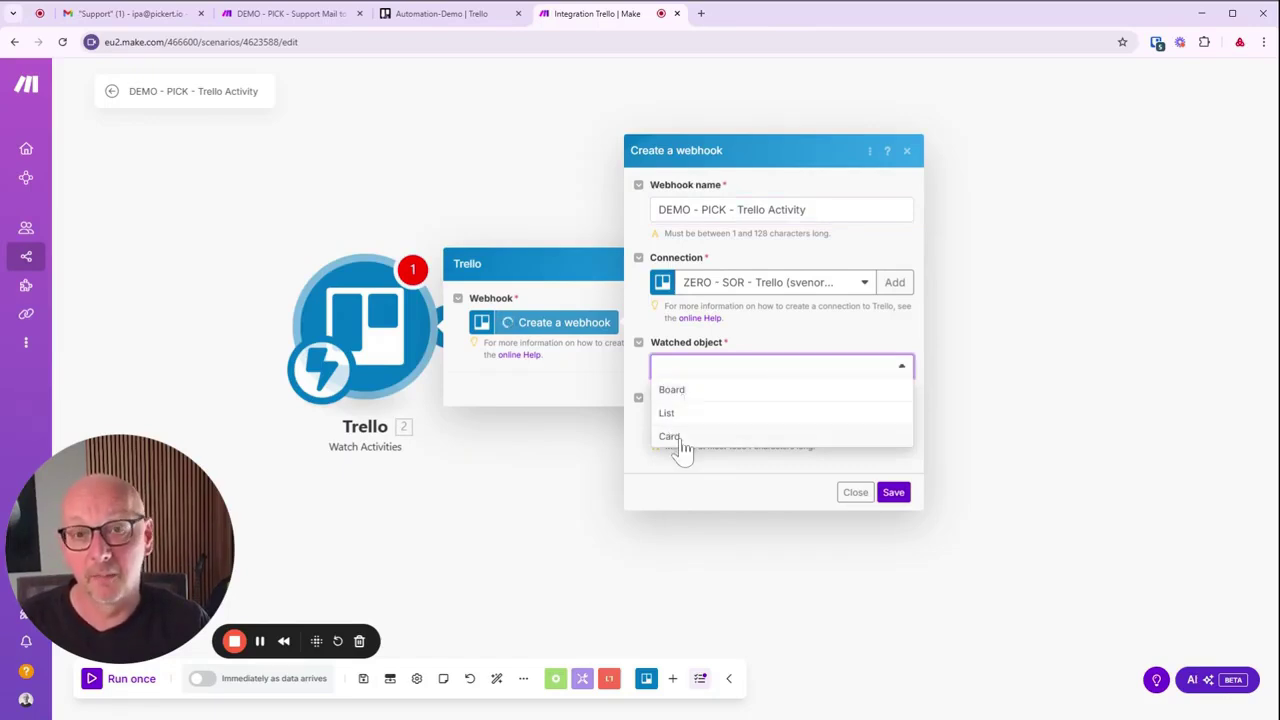
pyautogui.click(694, 390)
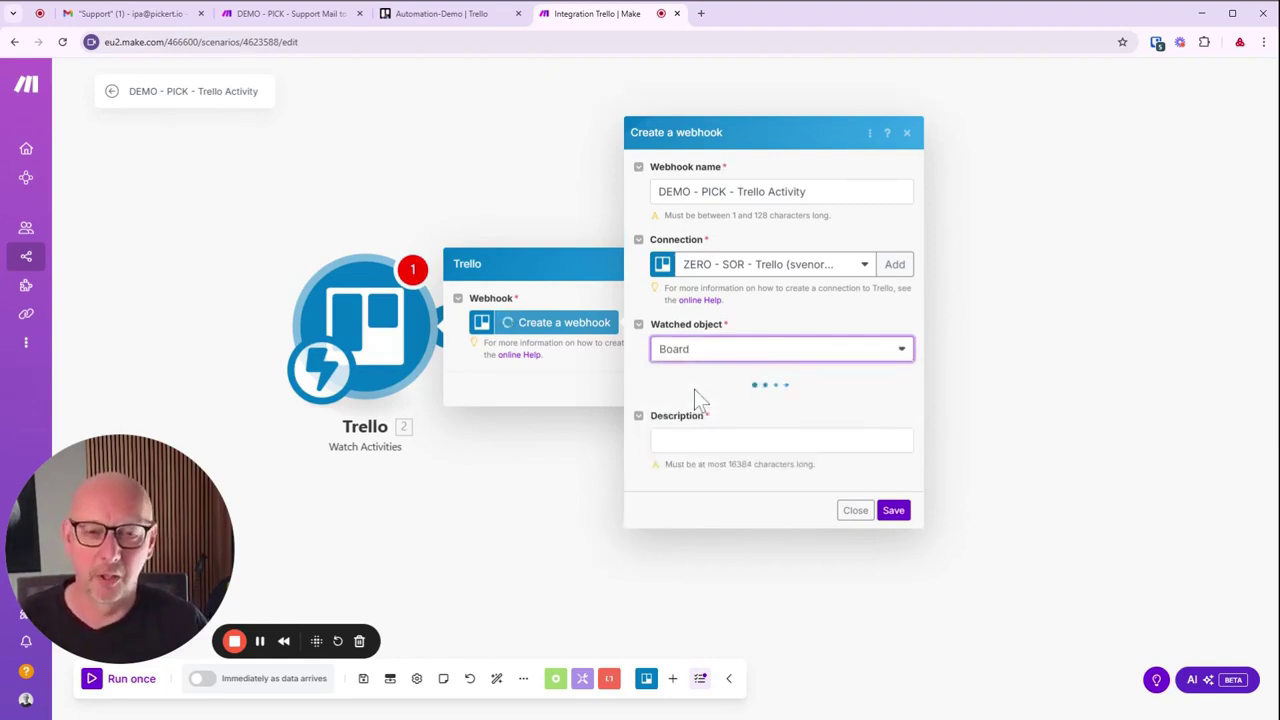
pyautogui.click(752, 397)
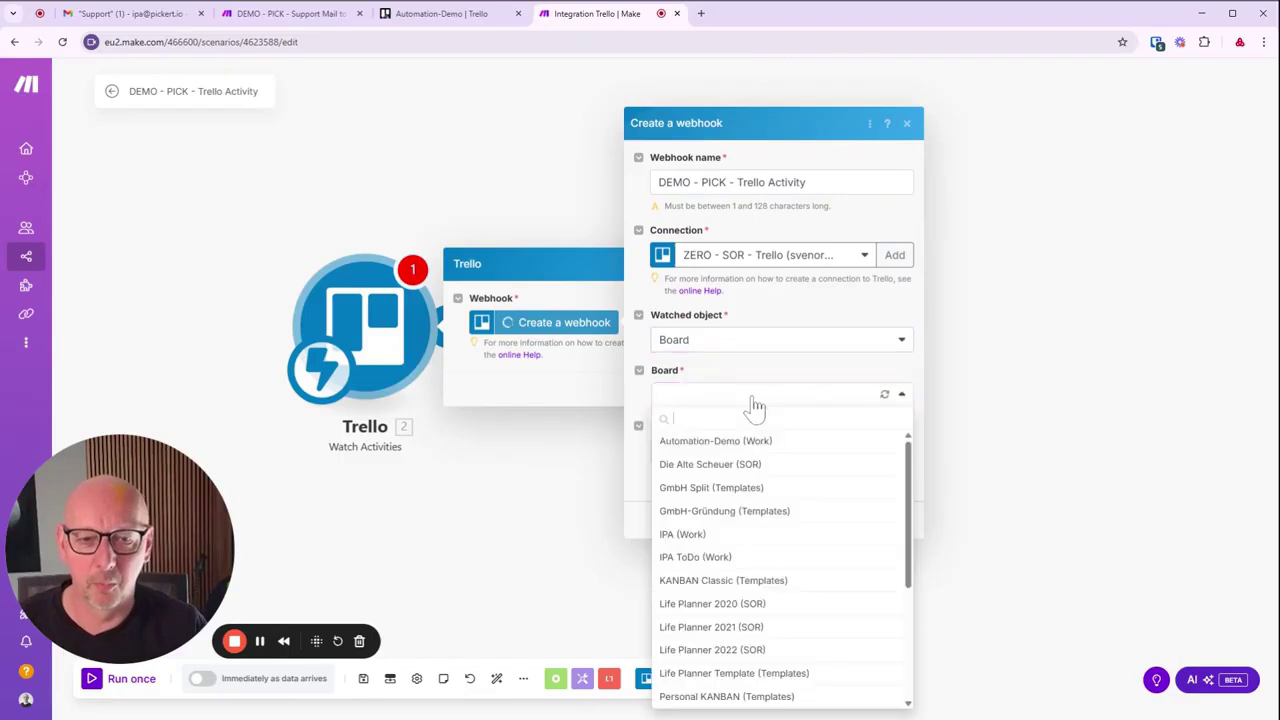
pyautogui.click(722, 440)
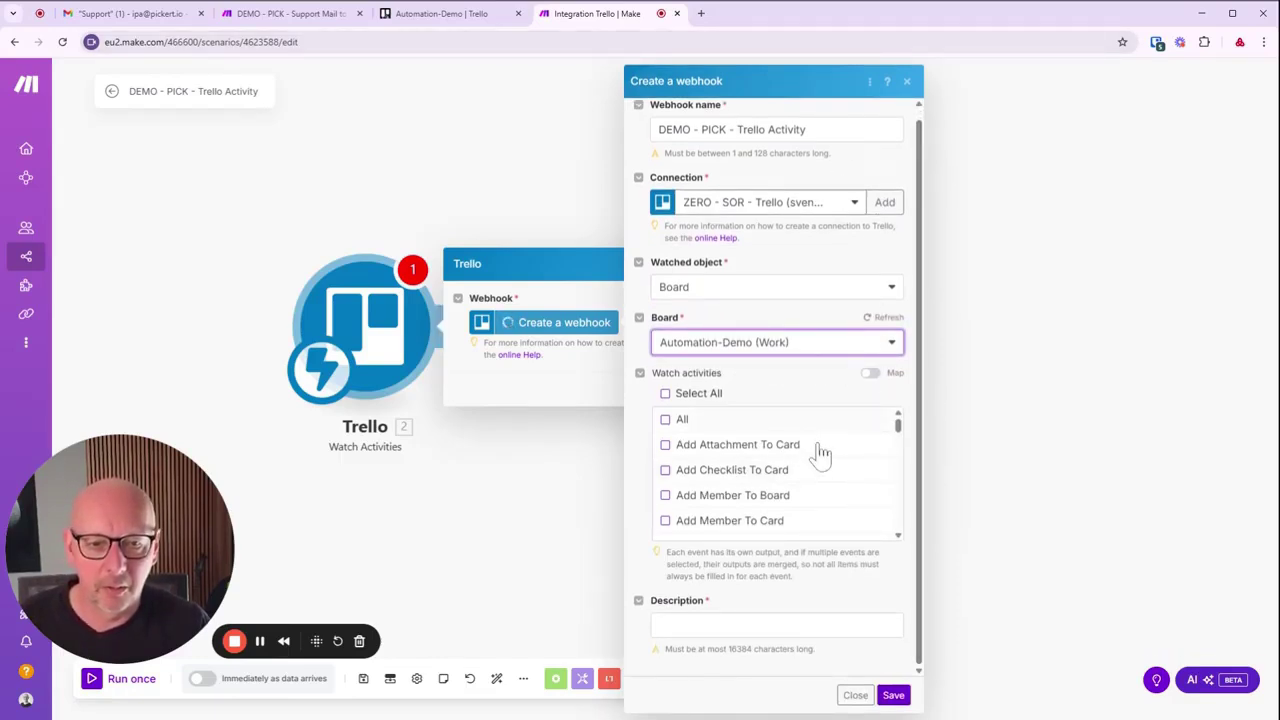
# - Examine the board activities the webhook can watch, including the options for creating, moving and updating cards and lists
pyautogui.scroll(-12, 740, 462)
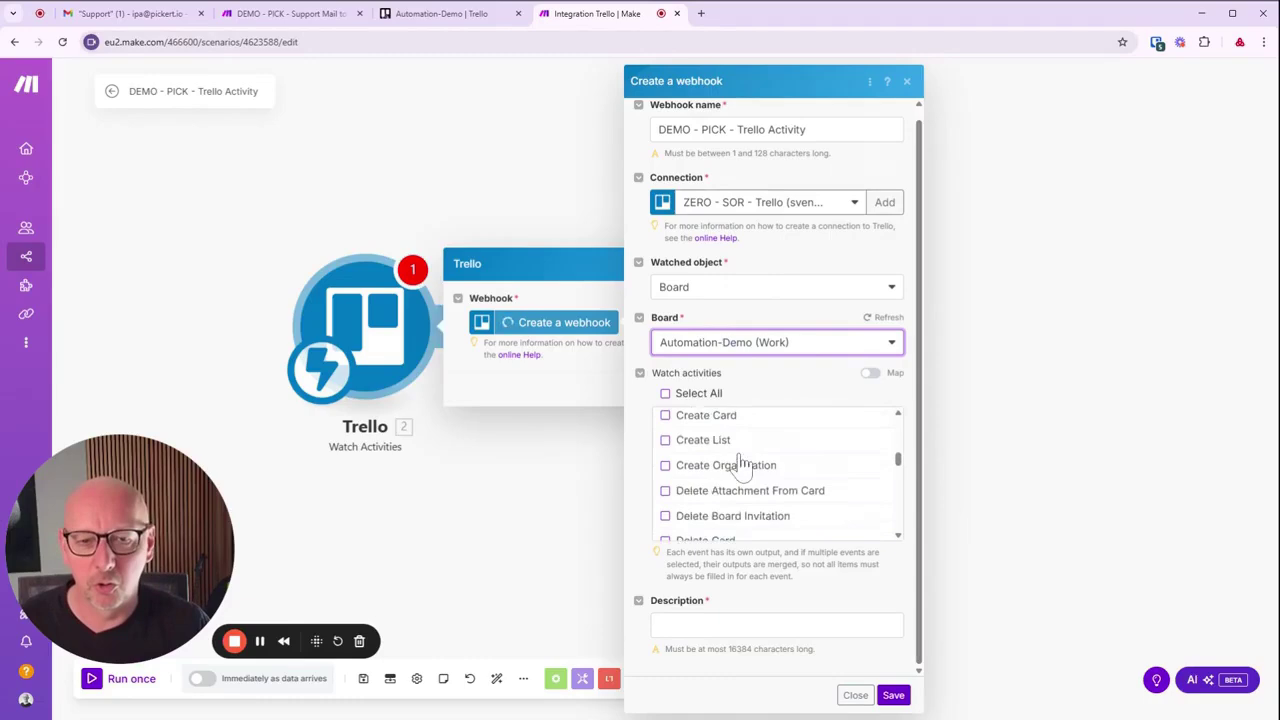
pyautogui.scroll(-6, 740, 462)
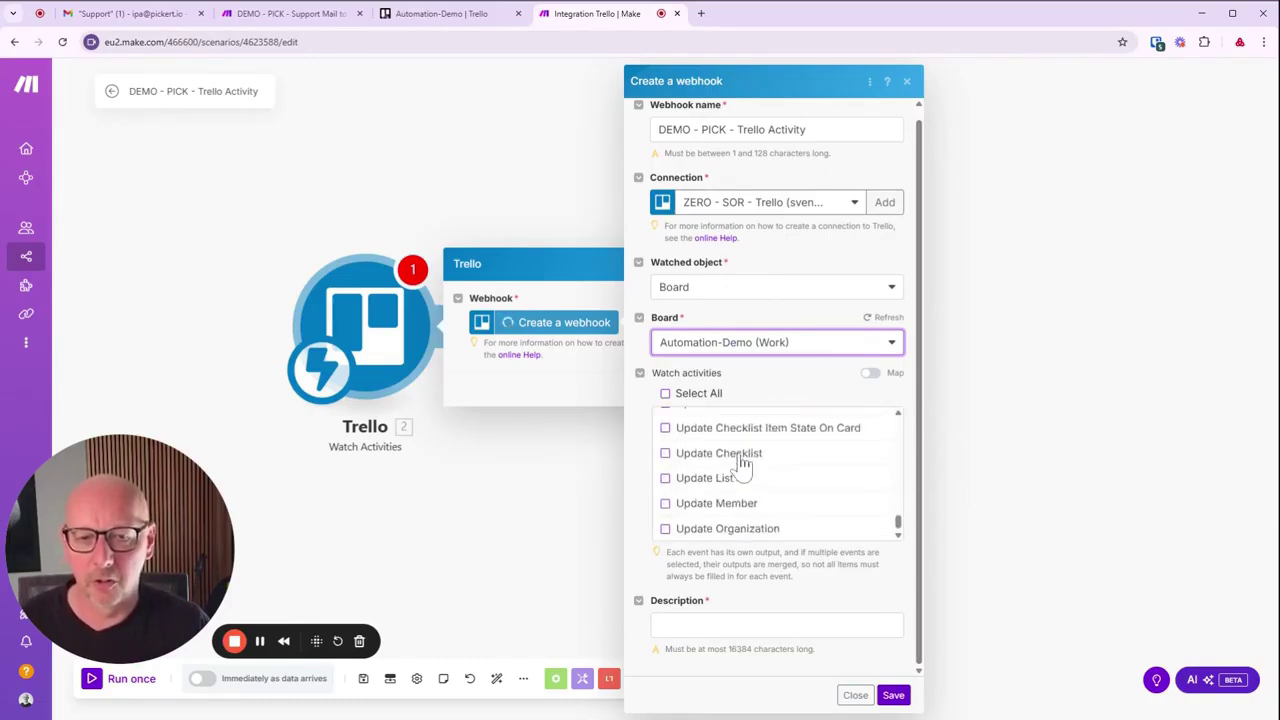
pyautogui.scroll(2, 750, 492)
pyautogui.scroll(15, 760, 497)
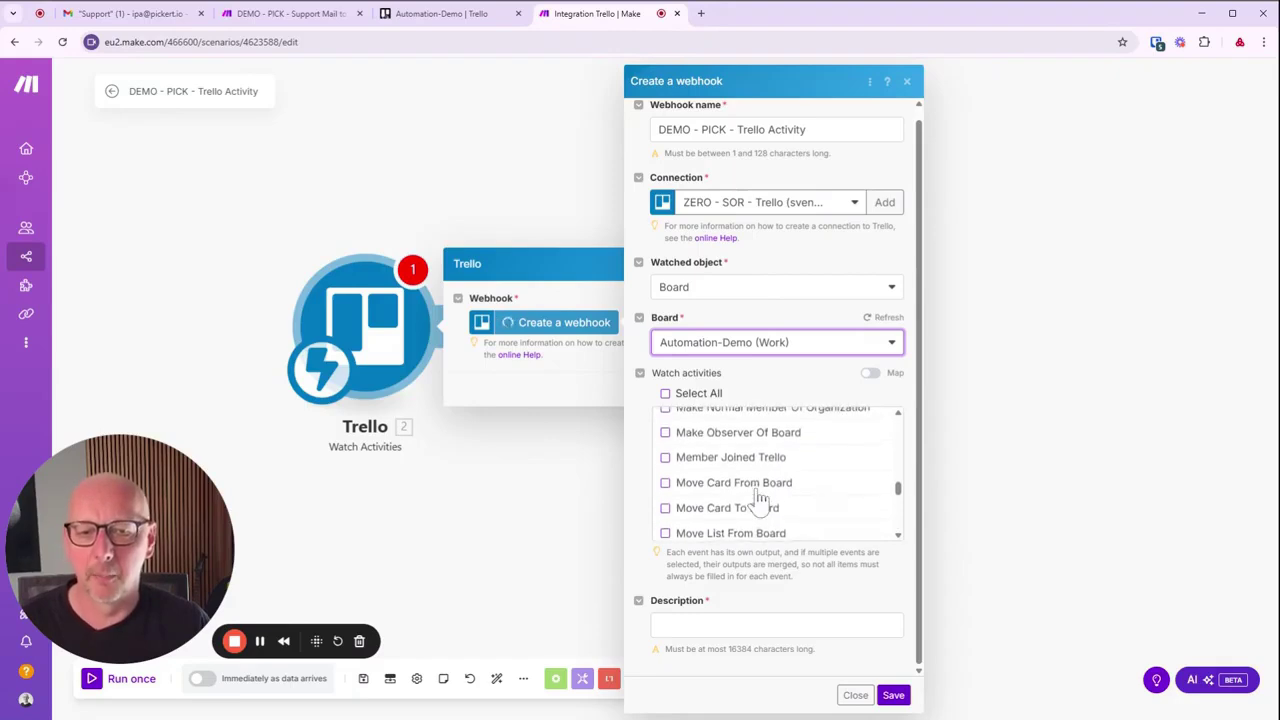
pyautogui.scroll(6, 757, 490)
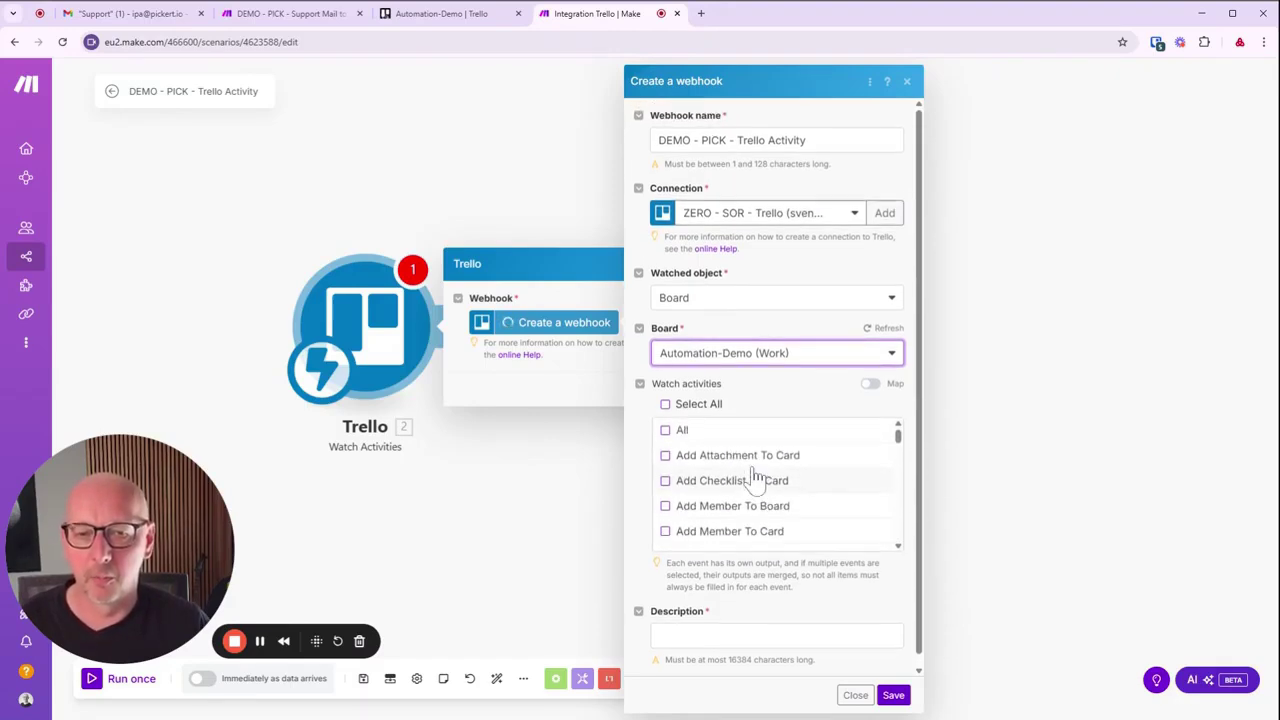
pyautogui.scroll(-2, 771, 466)
pyautogui.scroll(-1, 778, 470)
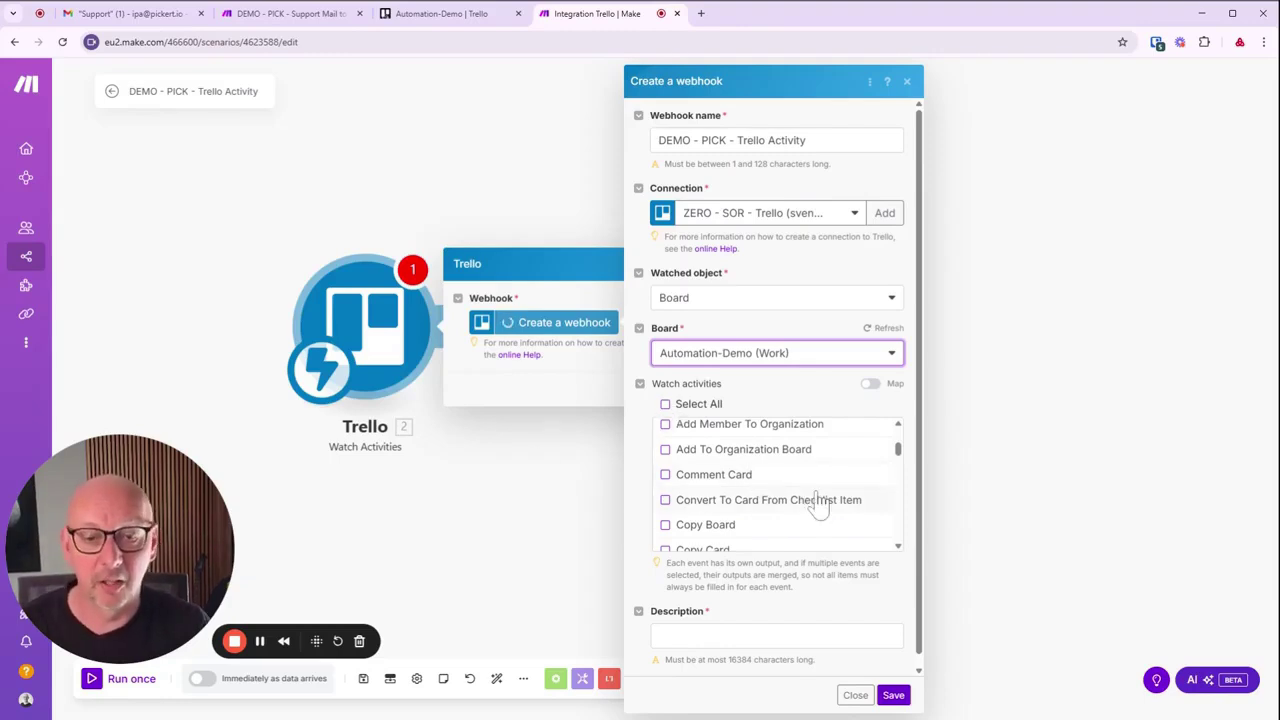
pyautogui.scroll(-4, 824, 506)
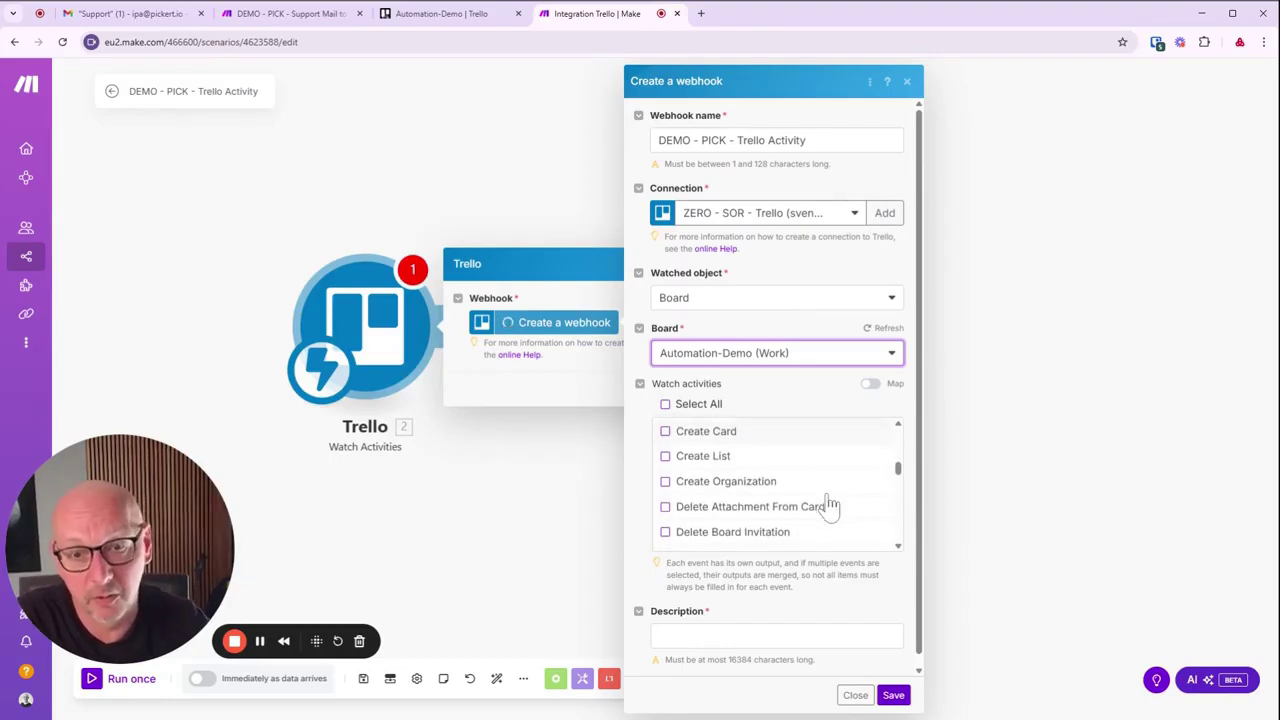
pyautogui.scroll(-5, 833, 503)
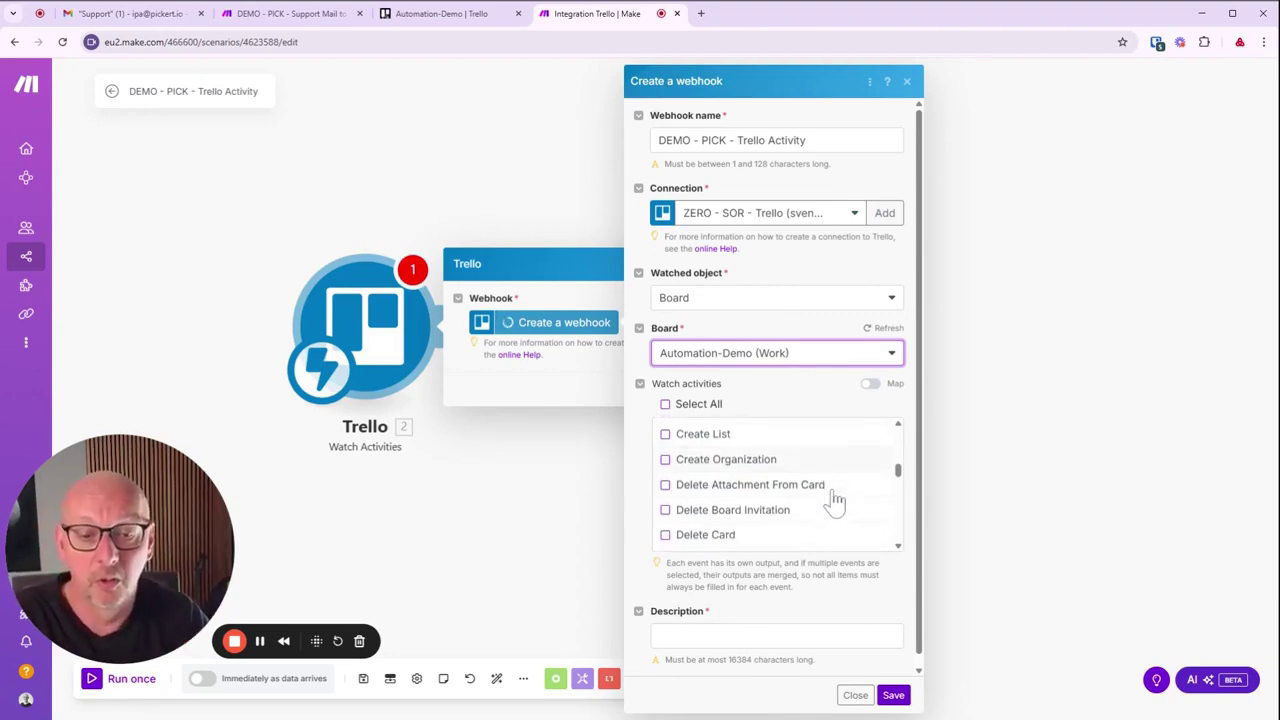
pyautogui.scroll(-5, 835, 500)
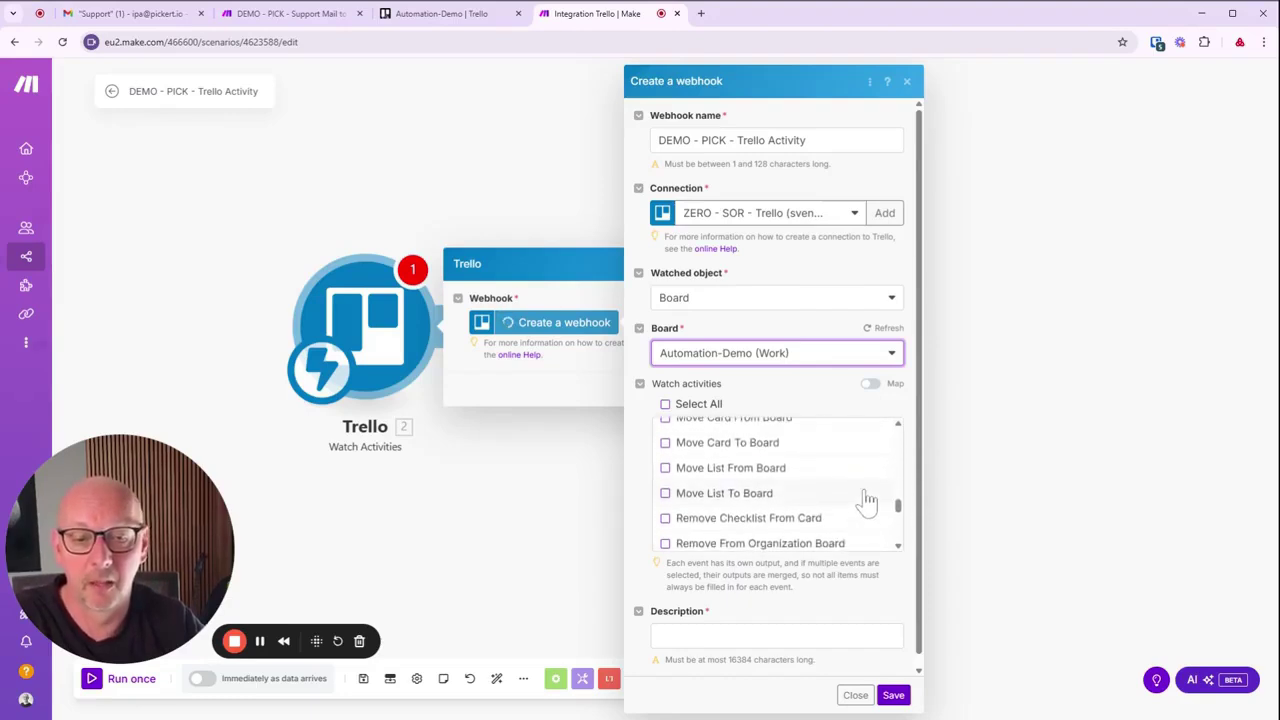
pyautogui.scroll(10, 840, 500)
pyautogui.scroll(5, 866, 503)
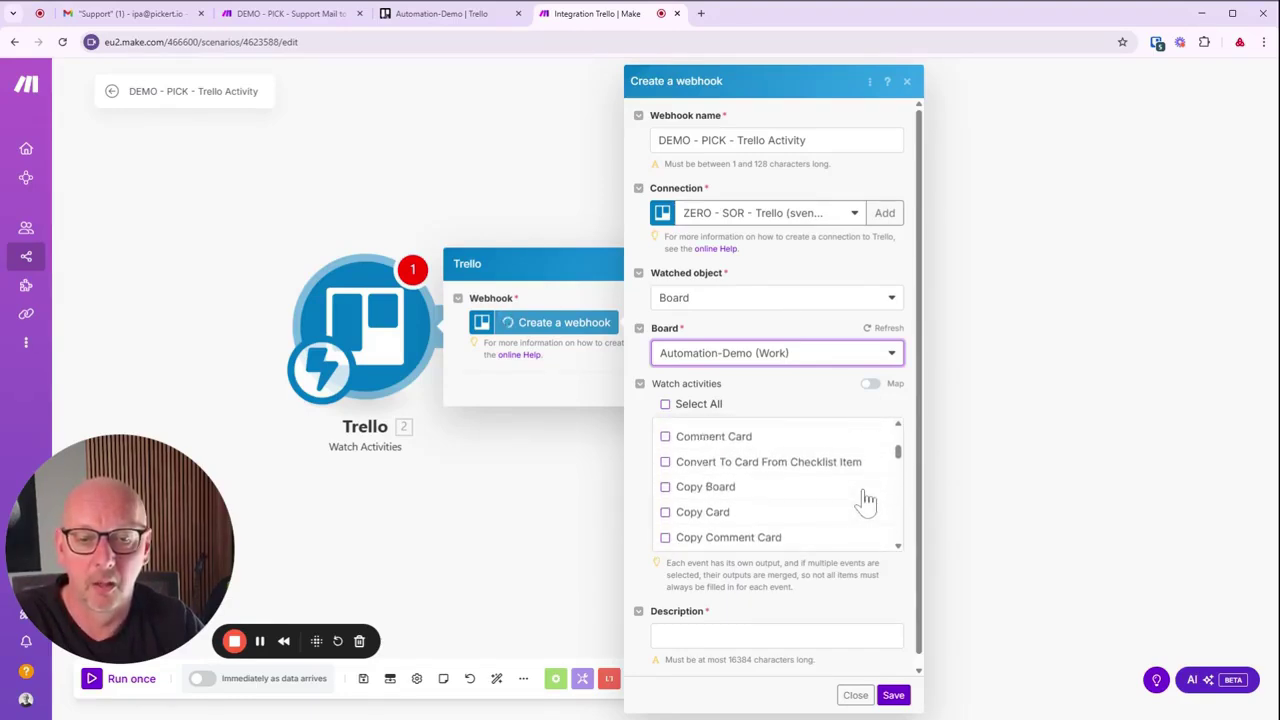
# - Select Update Card as the only activity the webhook watches
pyautogui.scroll(-5, 866, 503)
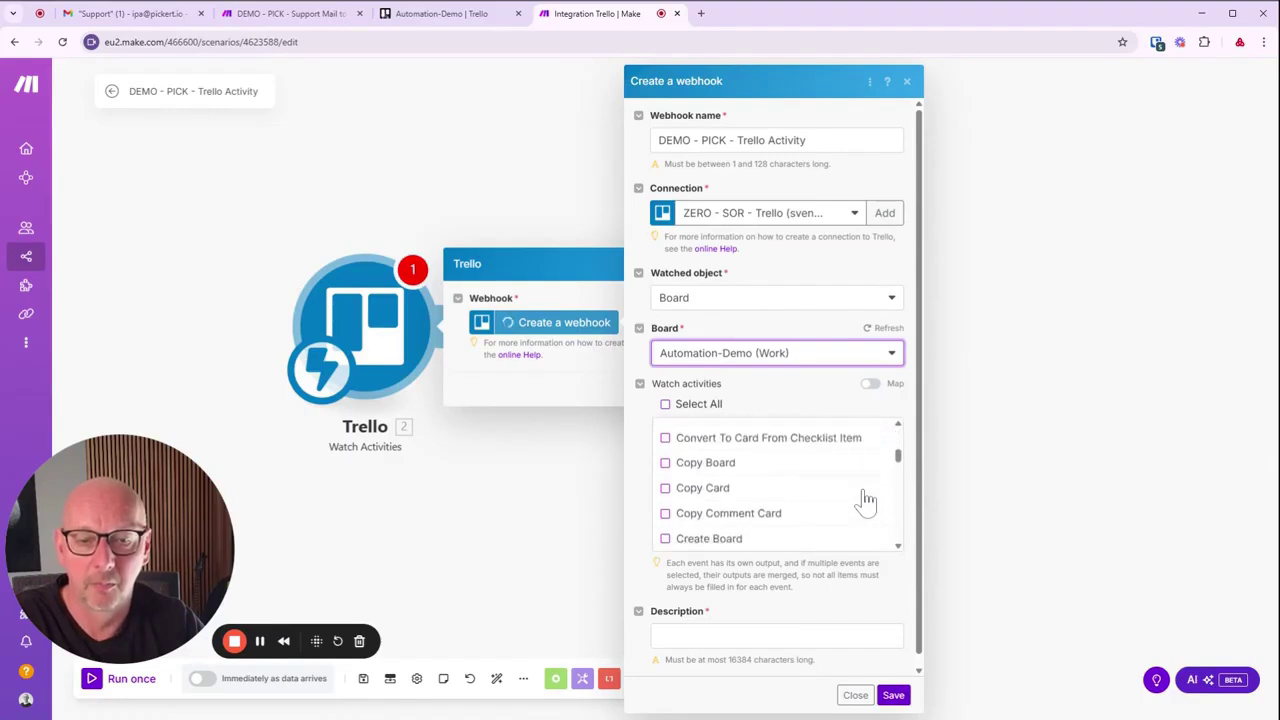
pyautogui.scroll(-5, 866, 503)
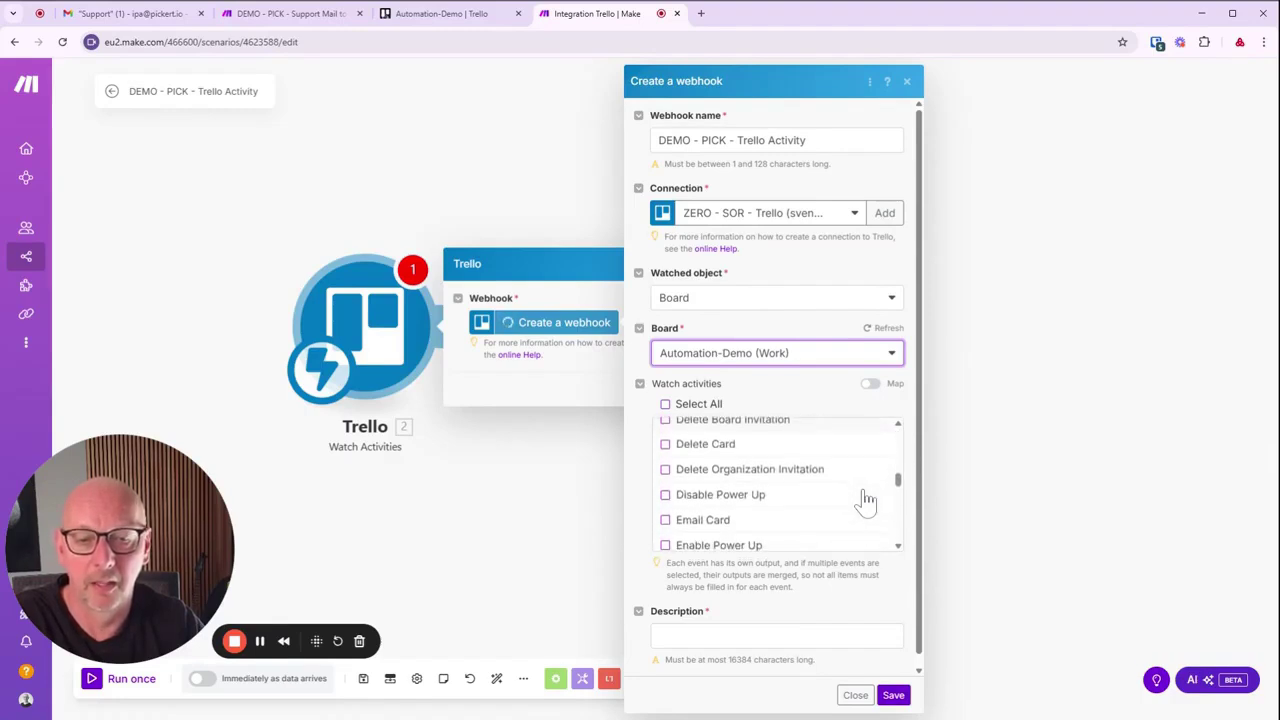
pyautogui.scroll(-8, 866, 503)
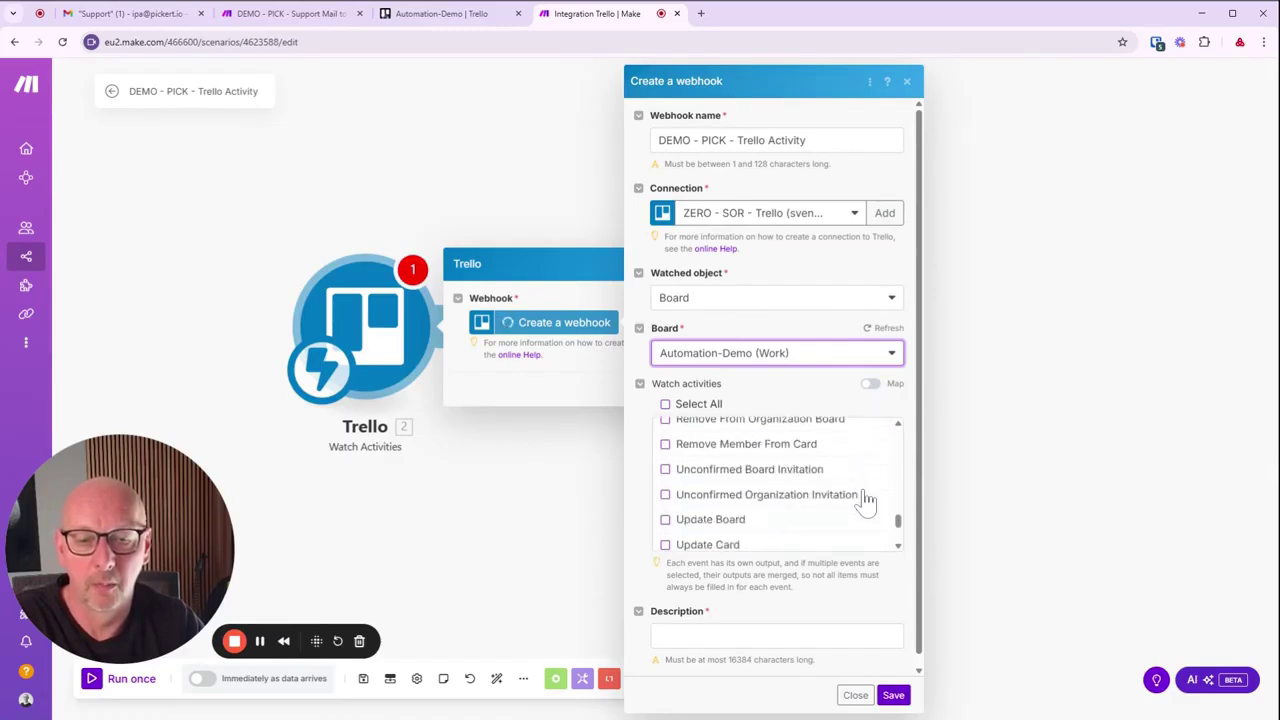
pyautogui.scroll(1, 680, 530)
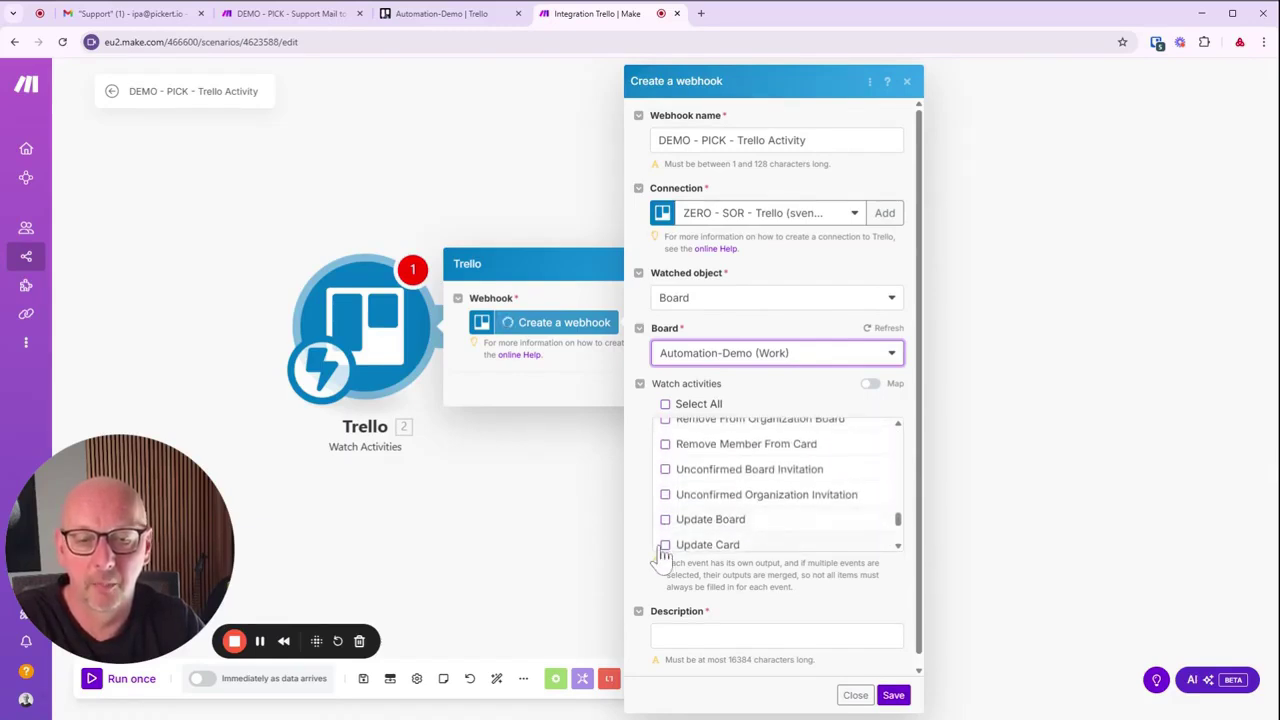
pyautogui.click(665, 545)
pyautogui.scroll(-4, 790, 440)
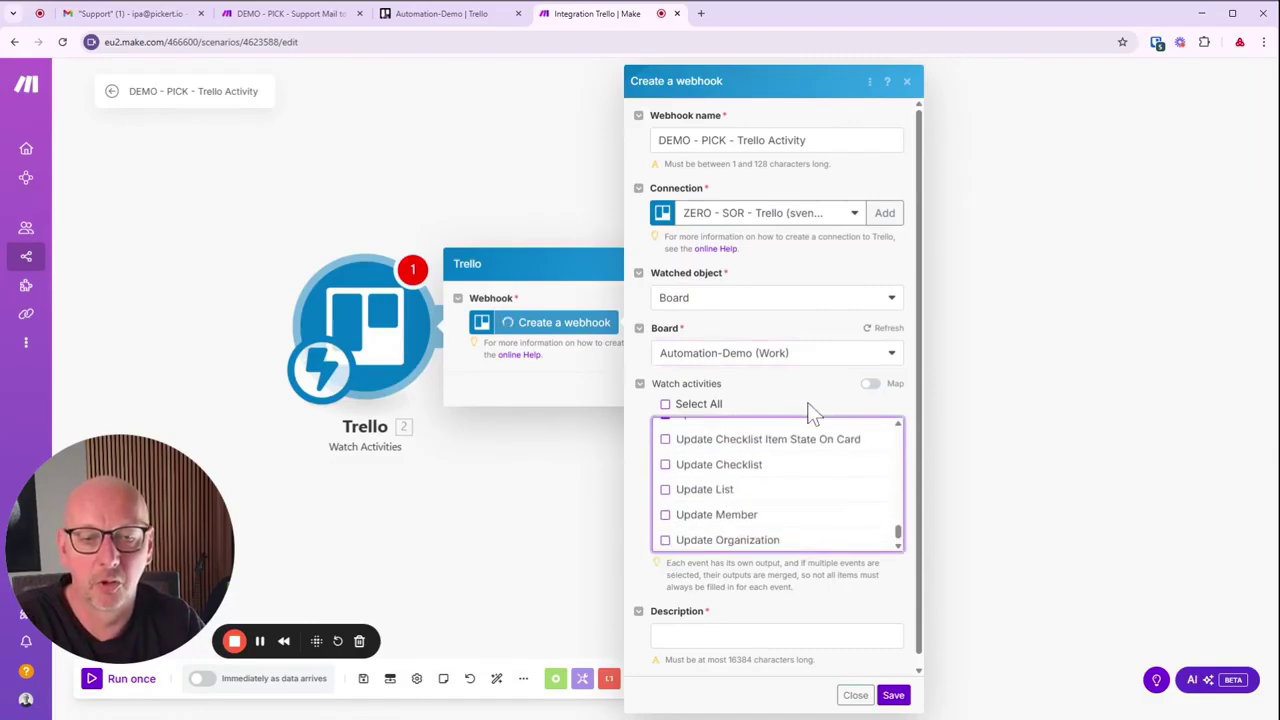
pyautogui.scroll(2, 797, 480)
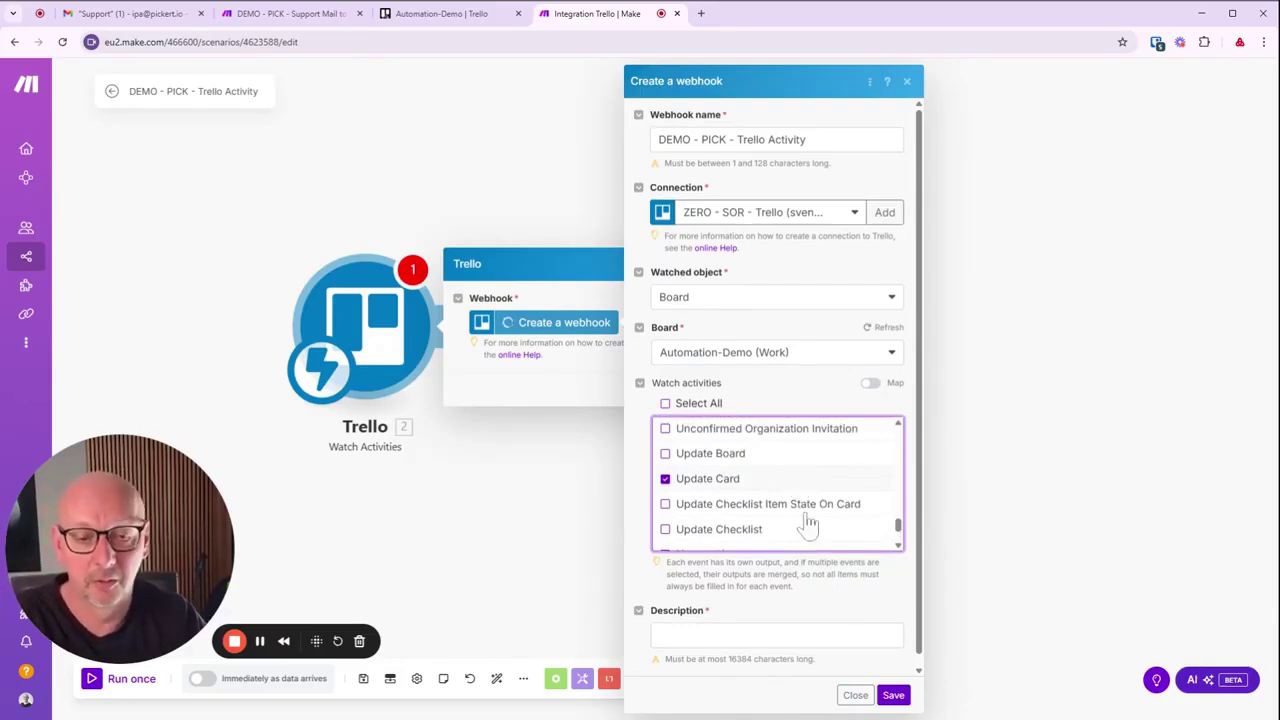
pyautogui.click(866, 588)
pyautogui.scroll(-1, 850, 598)
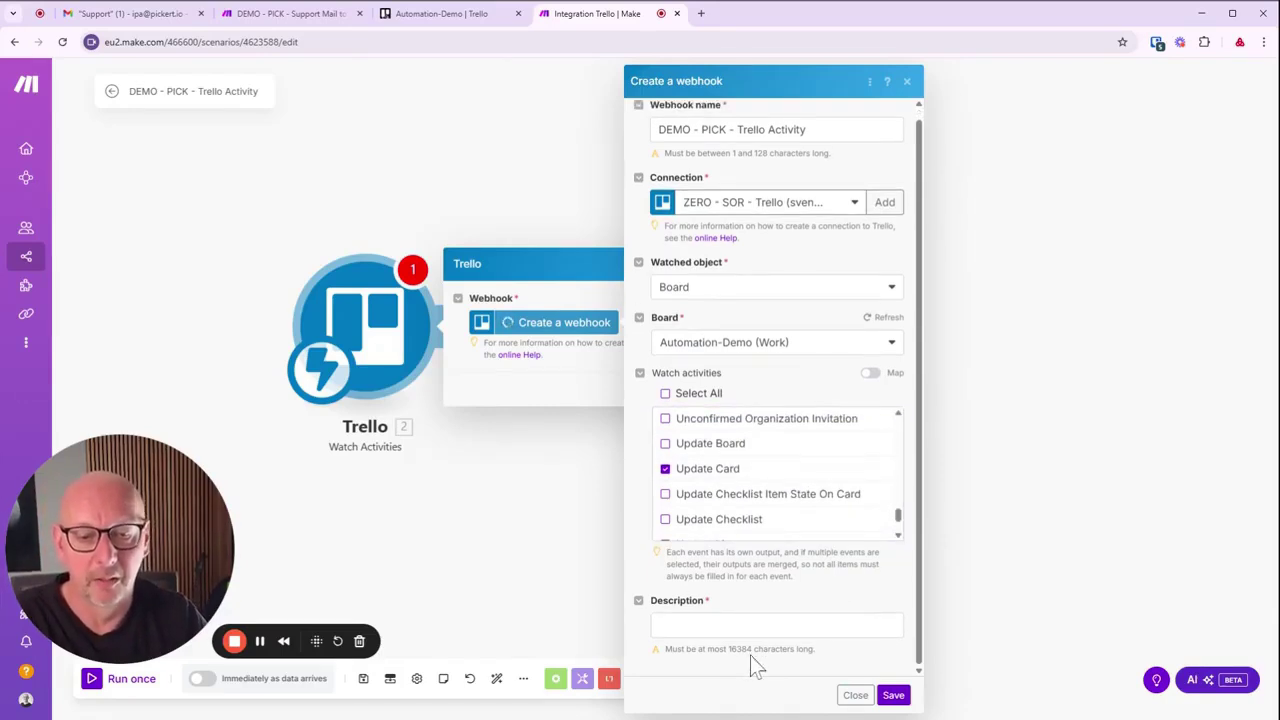
# - Describe the webhook as "Move Cards", save it, and save the Watch Activities trigger with this webhook attached
pyautogui.click(777, 625)
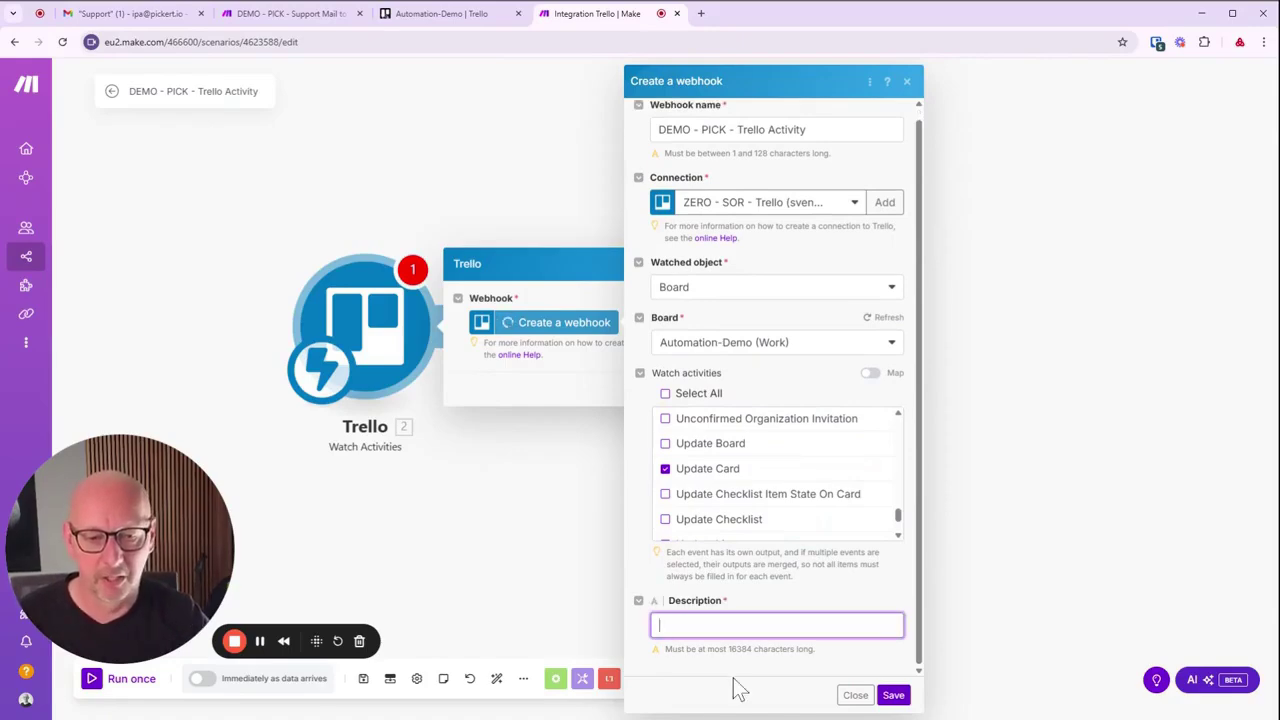
pyautogui.write('Move Cards')
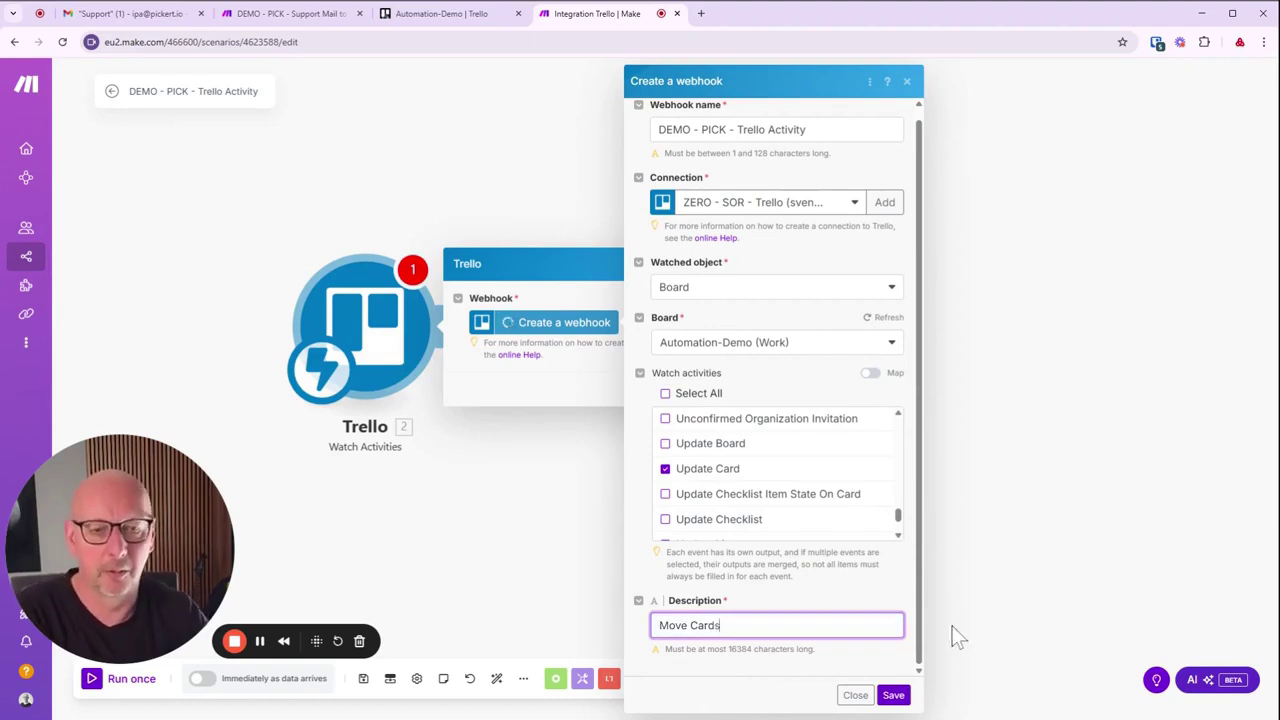
pyautogui.click(893, 695)
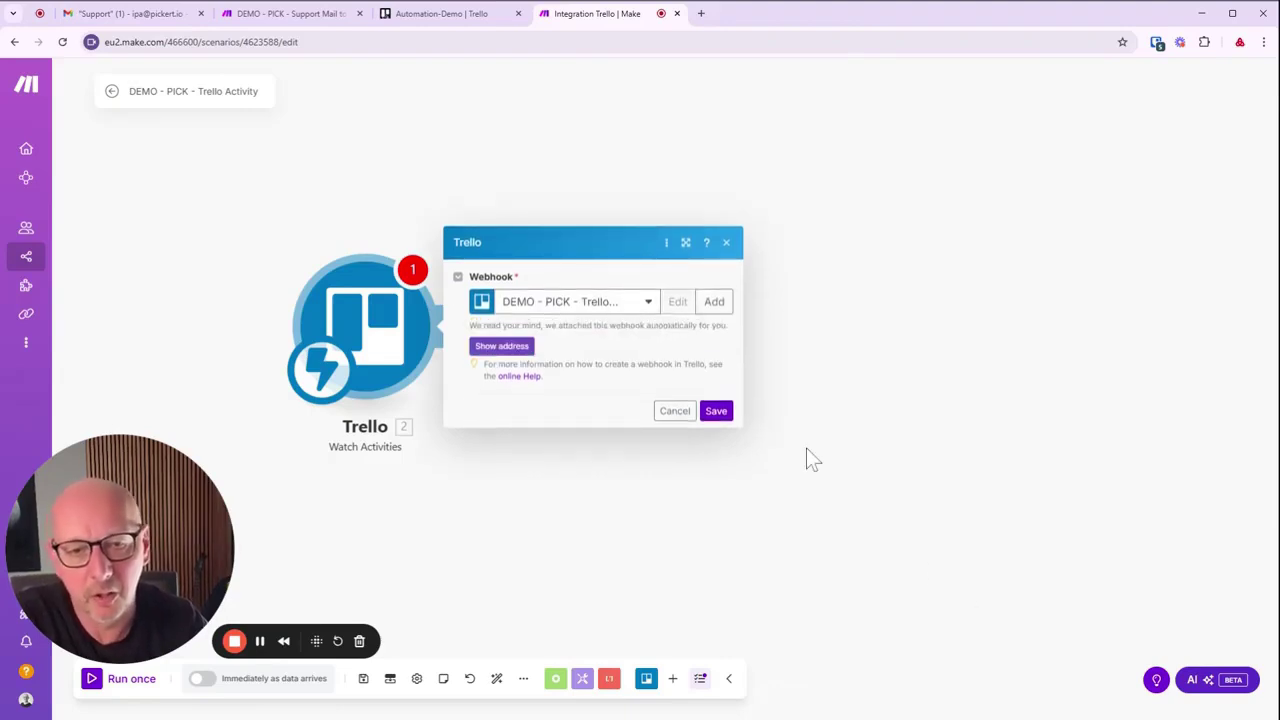
pyautogui.click(722, 420)
# - Run only the Watch Activities module and, in Trello, move the "Problem with my printer (Problem mit meinem Drucker)" card from Inbox to Done
pyautogui.rightClick(356, 328)
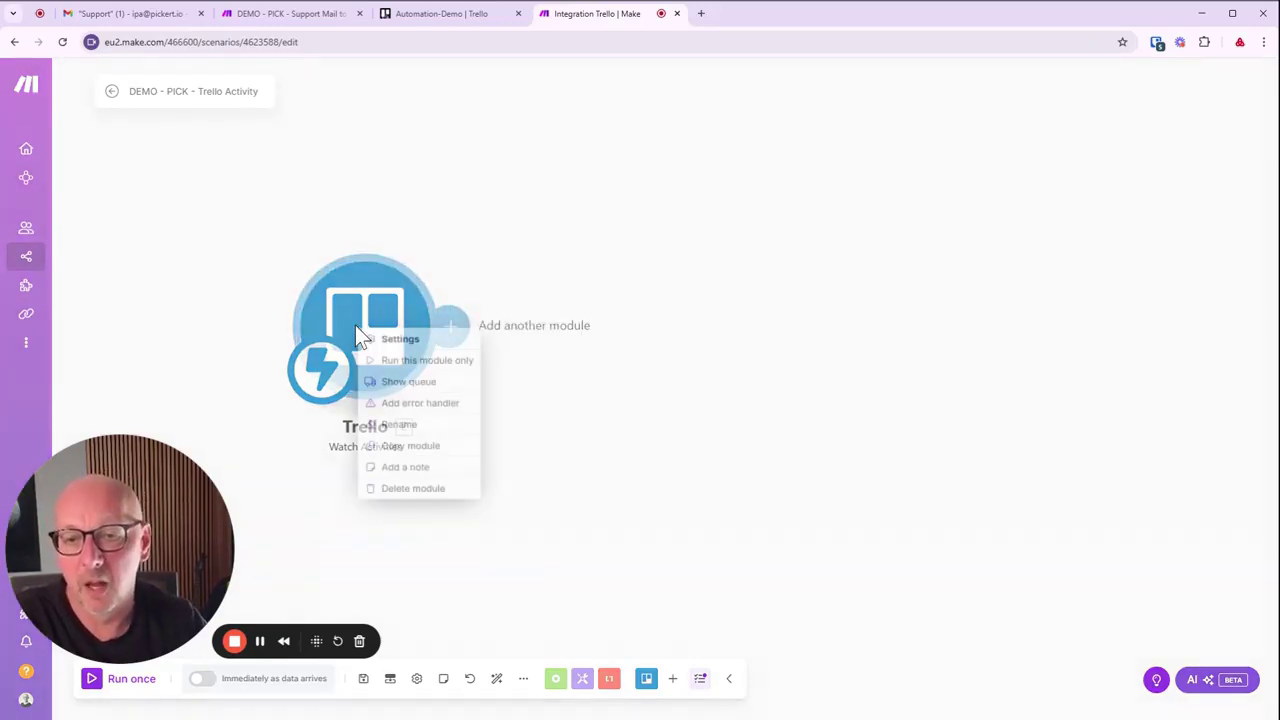
pyautogui.click(400, 364)
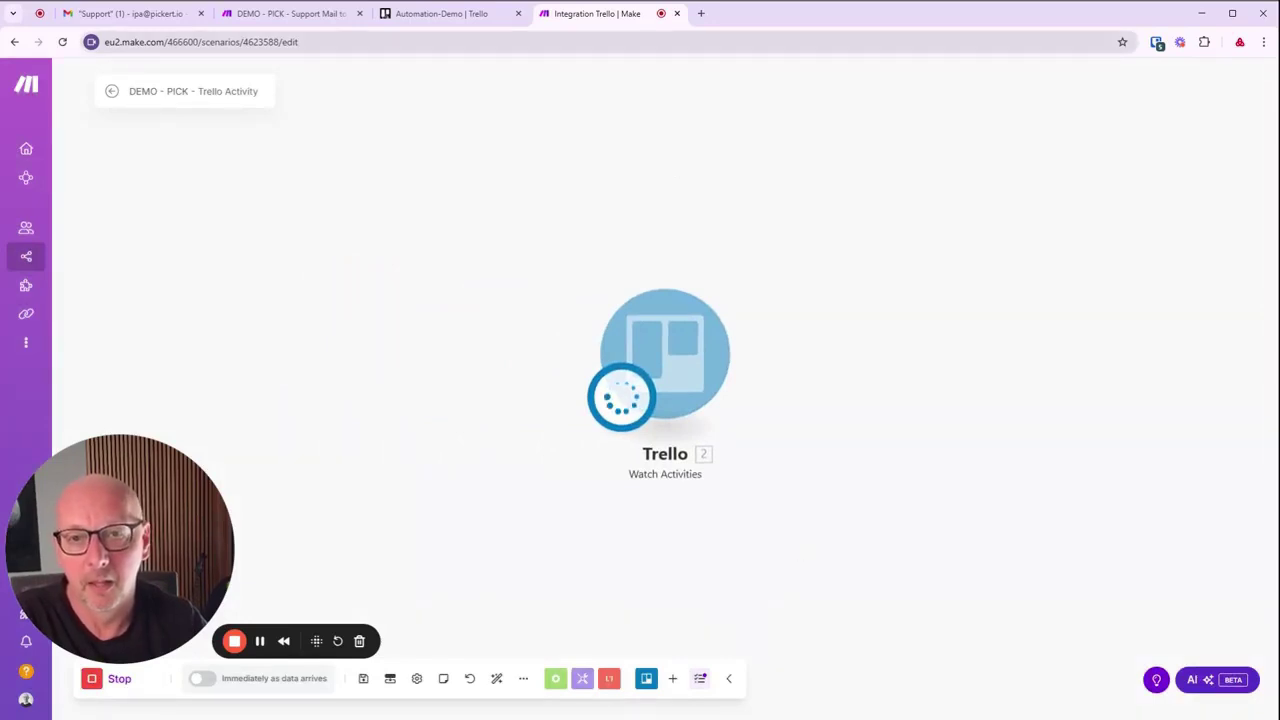
pyautogui.click(444, 14)
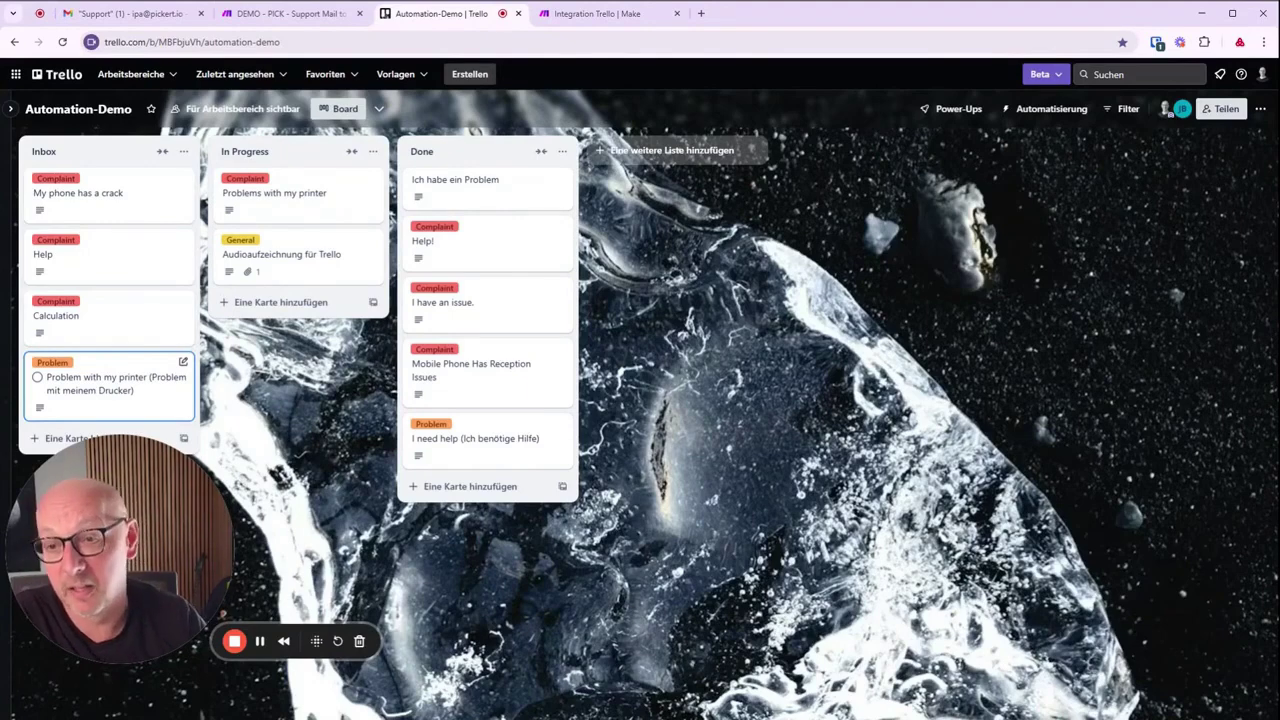
pyautogui.click(100, 386)
pyautogui.hotkey('ctrl', 'a')
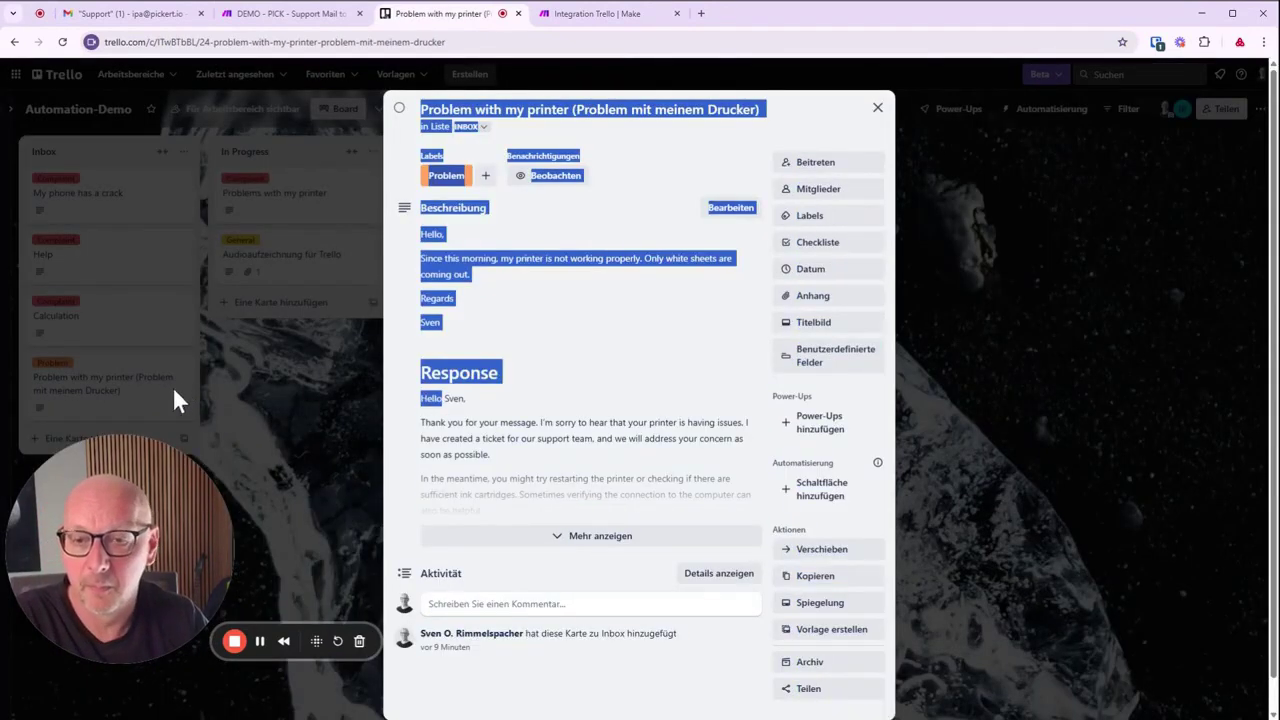
pyautogui.click(177, 398)
pyautogui.moveTo(100, 398); pyautogui.dragTo(110, 403)
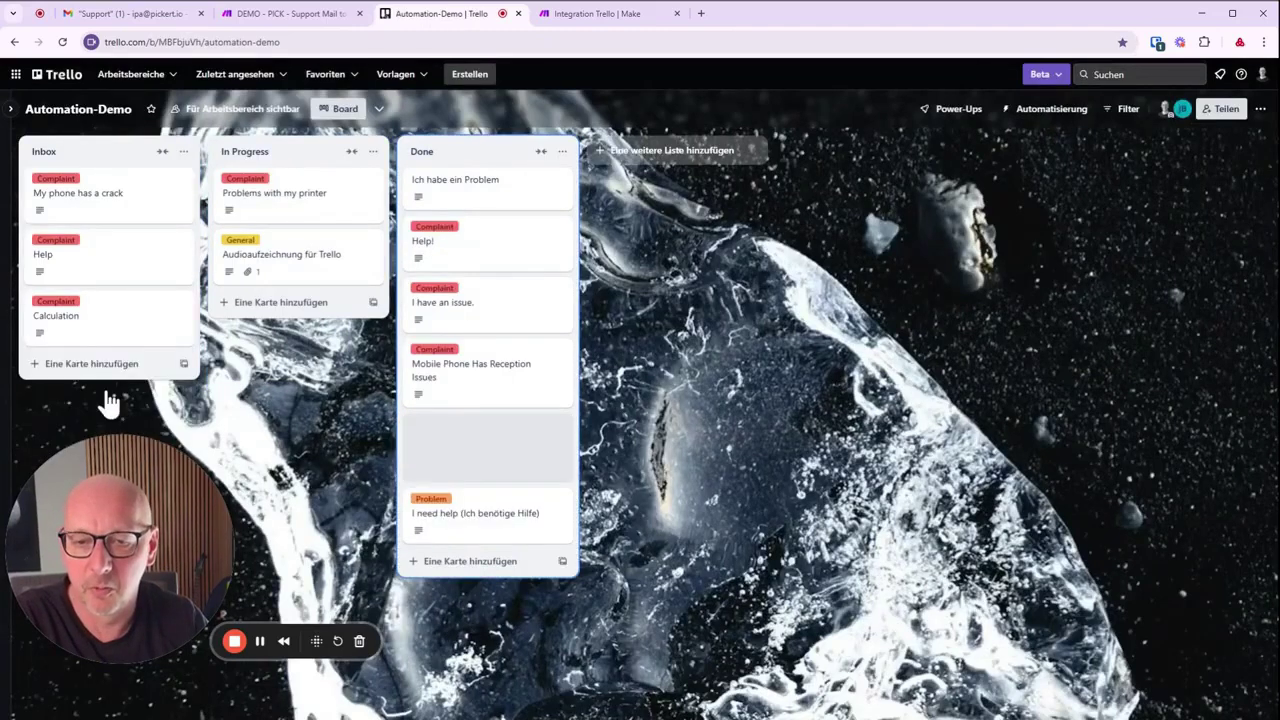
# - Switch back to the Make scenario and examine the Model collection and its Prefs in the trigger's output bundle
pyautogui.click(597, 13)
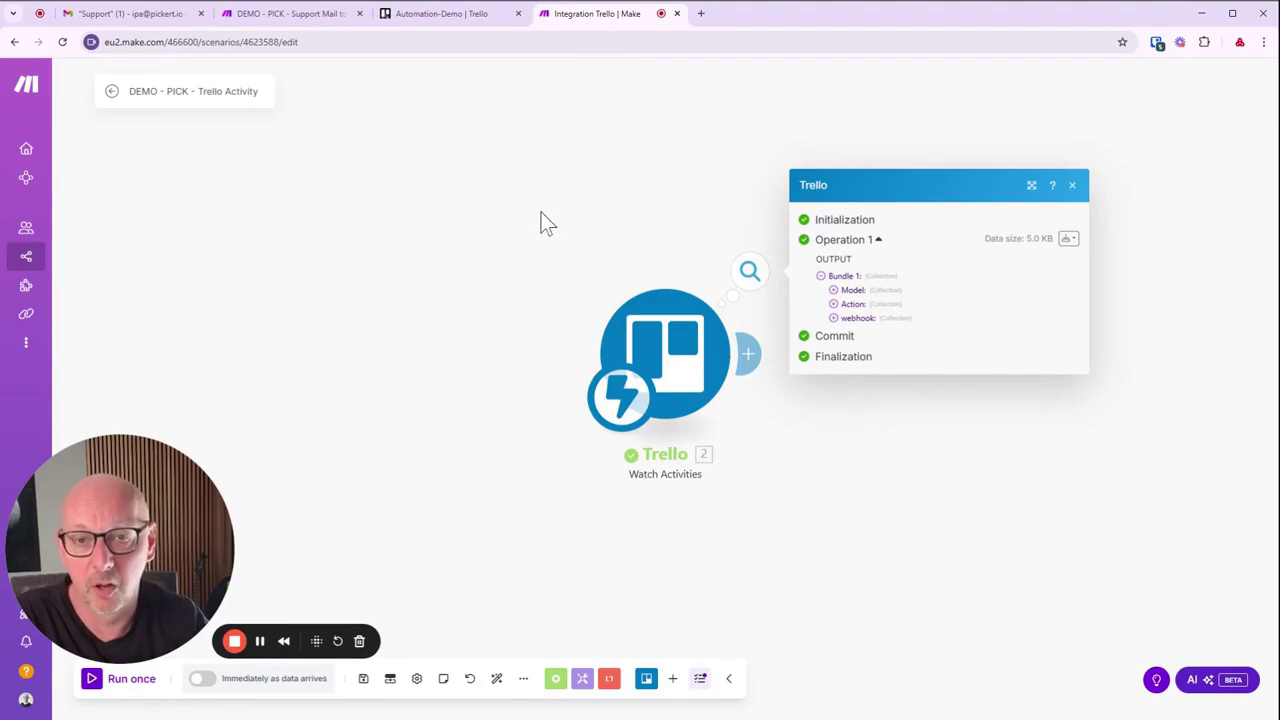
pyautogui.moveTo(537, 243); pyautogui.dragTo(397, 194)
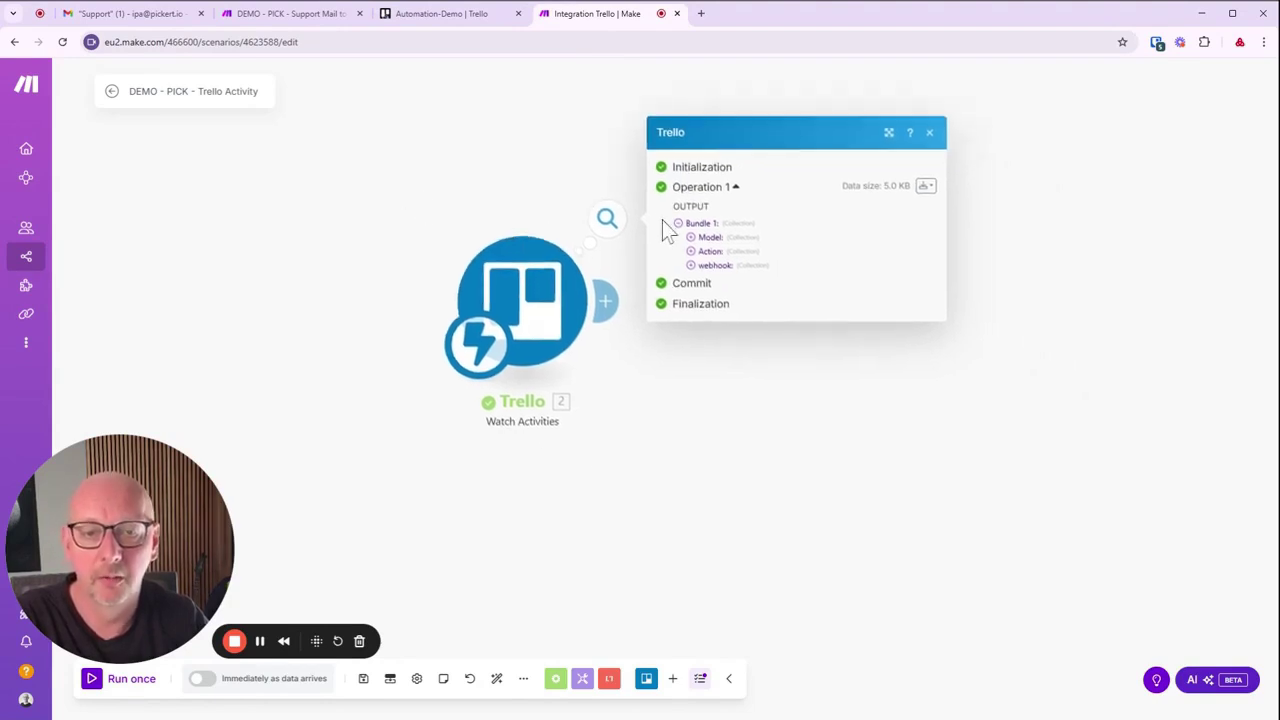
pyautogui.click(700, 238)
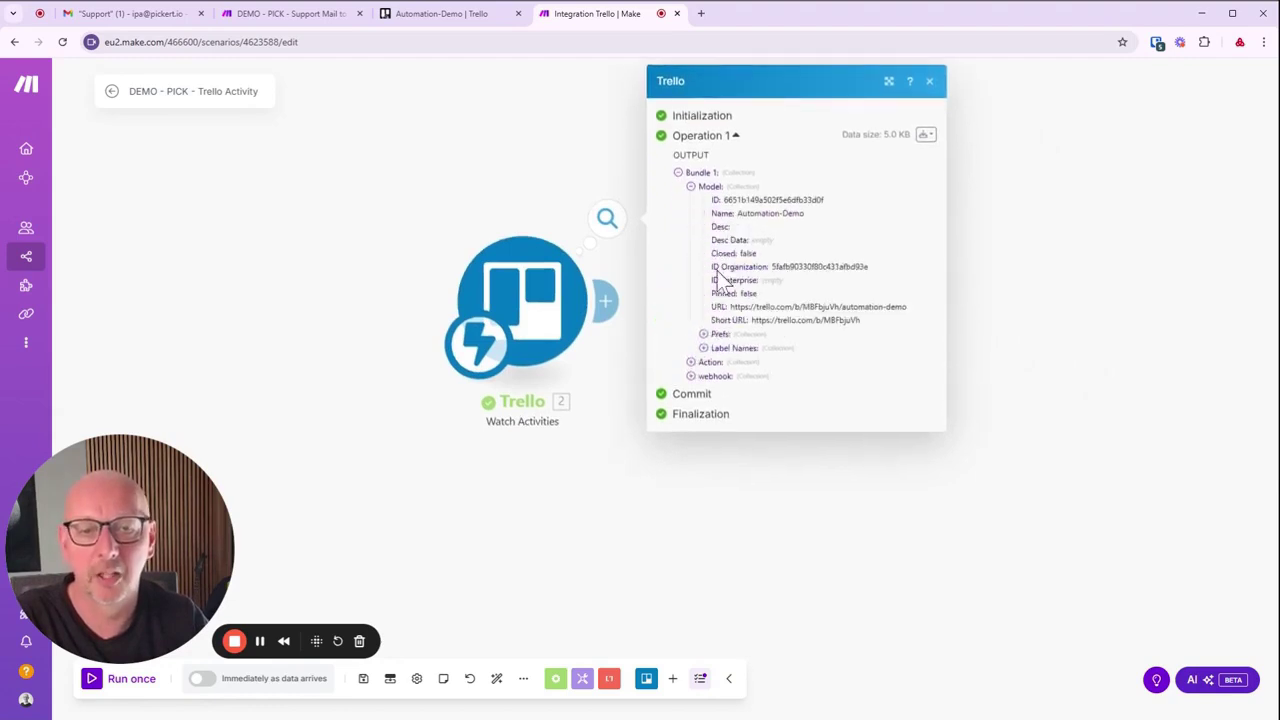
pyautogui.click(703, 333)
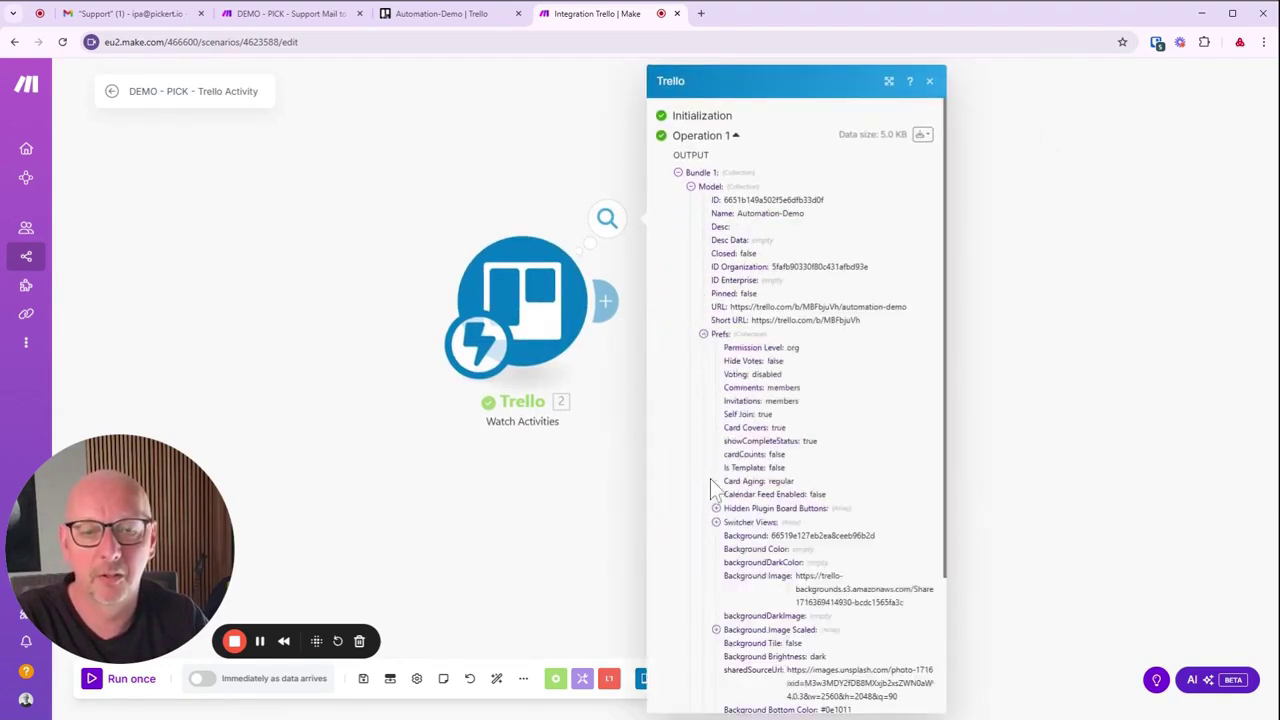
pyautogui.click(703, 334)
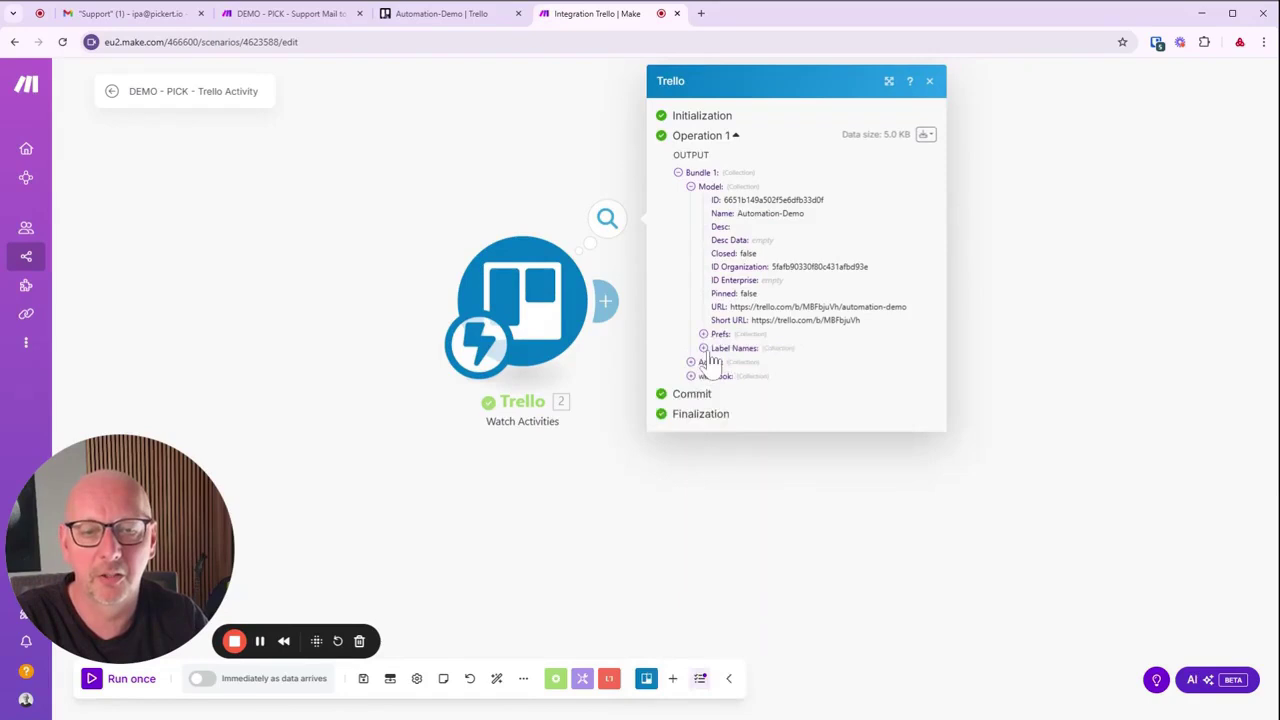
# - Examine the Action data in the output bundle, including the card's name and the List Before and List After collections
pyautogui.click(690, 362)
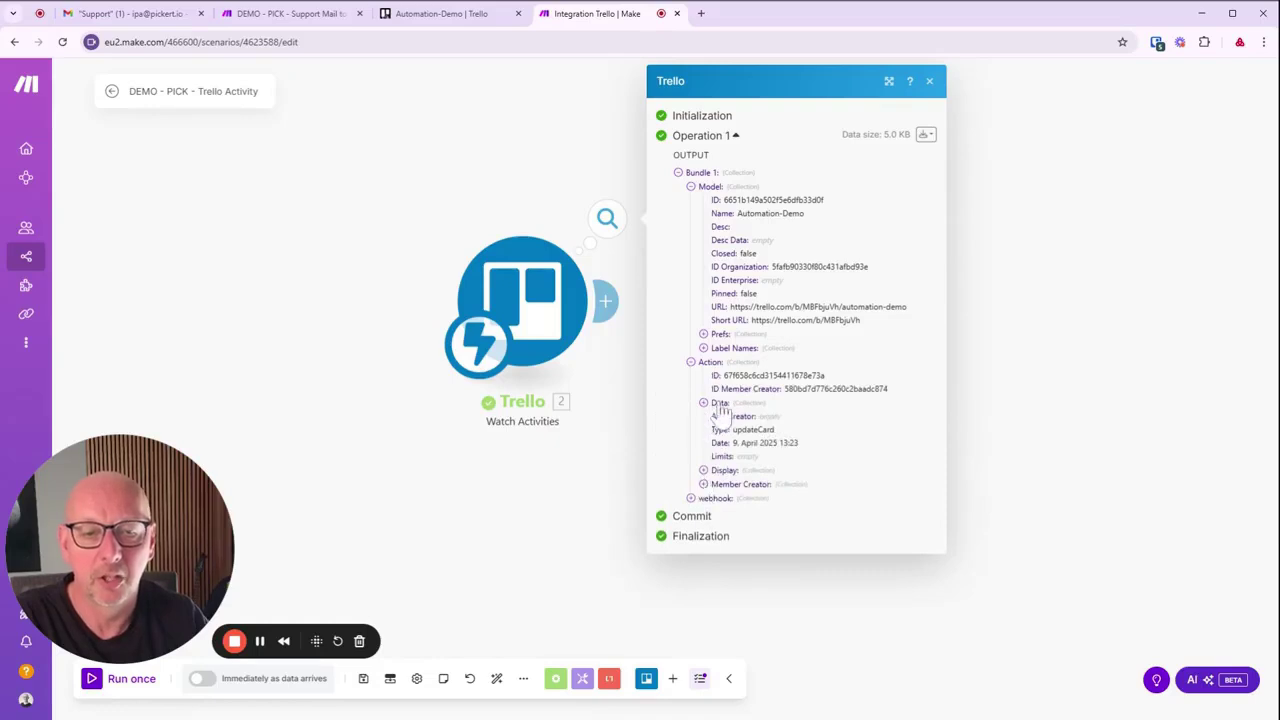
pyautogui.click(703, 402)
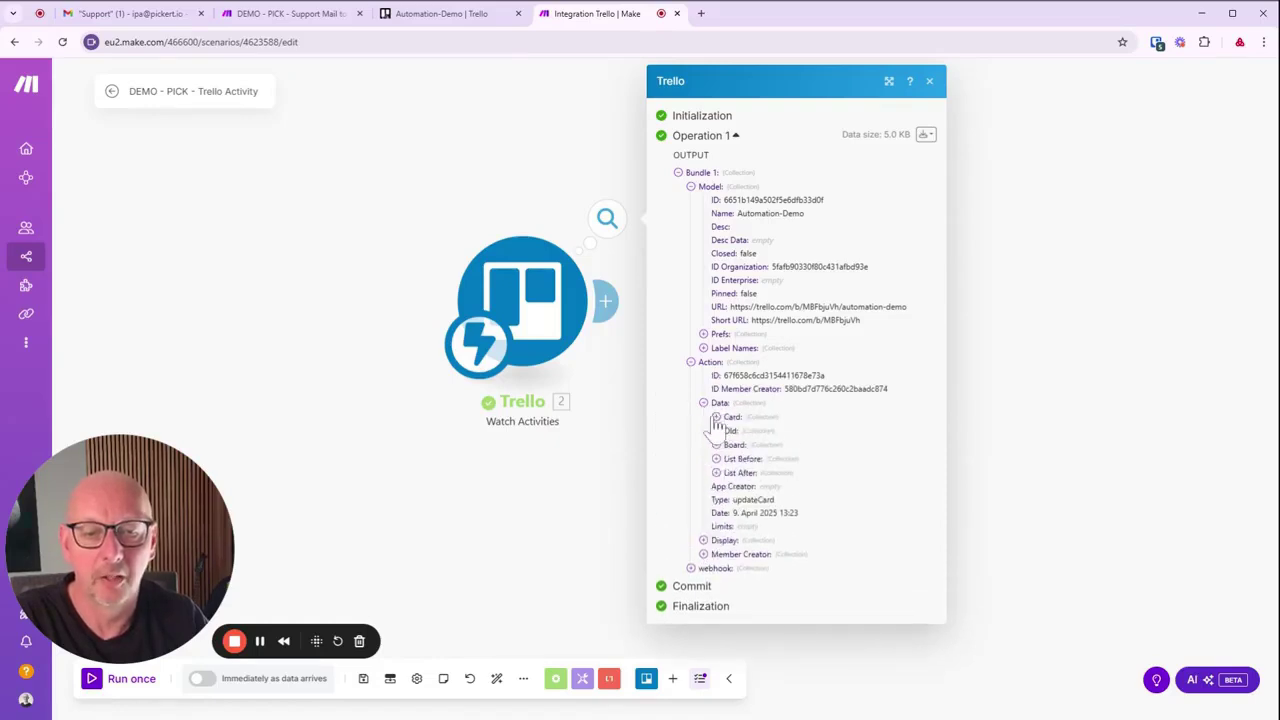
pyautogui.click(716, 416)
pyautogui.moveTo(763, 457); pyautogui.dragTo(780, 485)
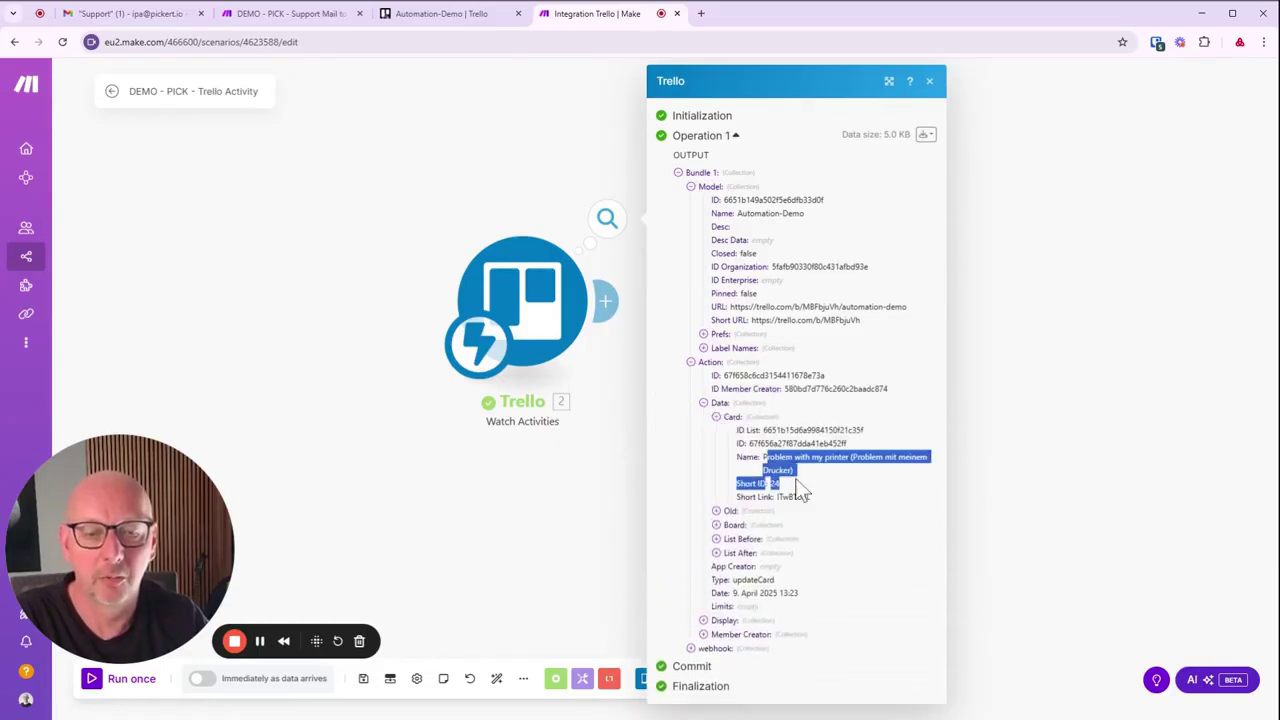
pyautogui.click(716, 539)
pyautogui.click(716, 580)
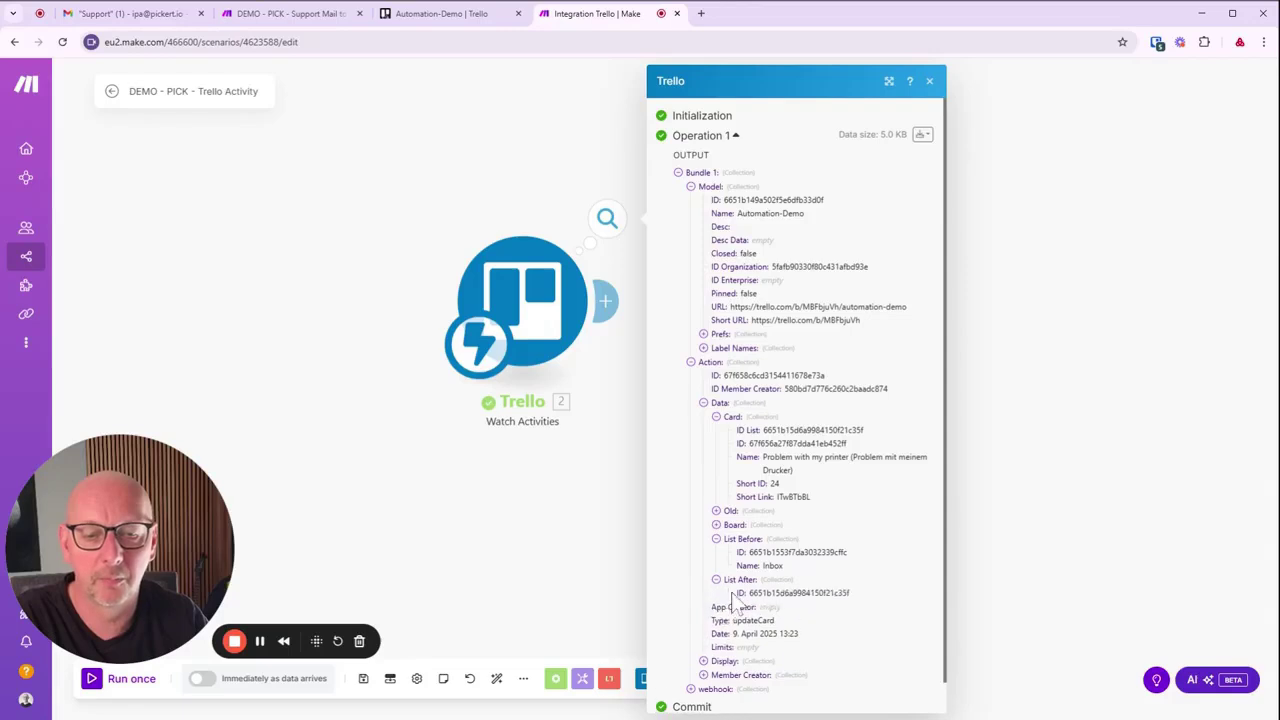
pyautogui.doubleClick(772, 606)
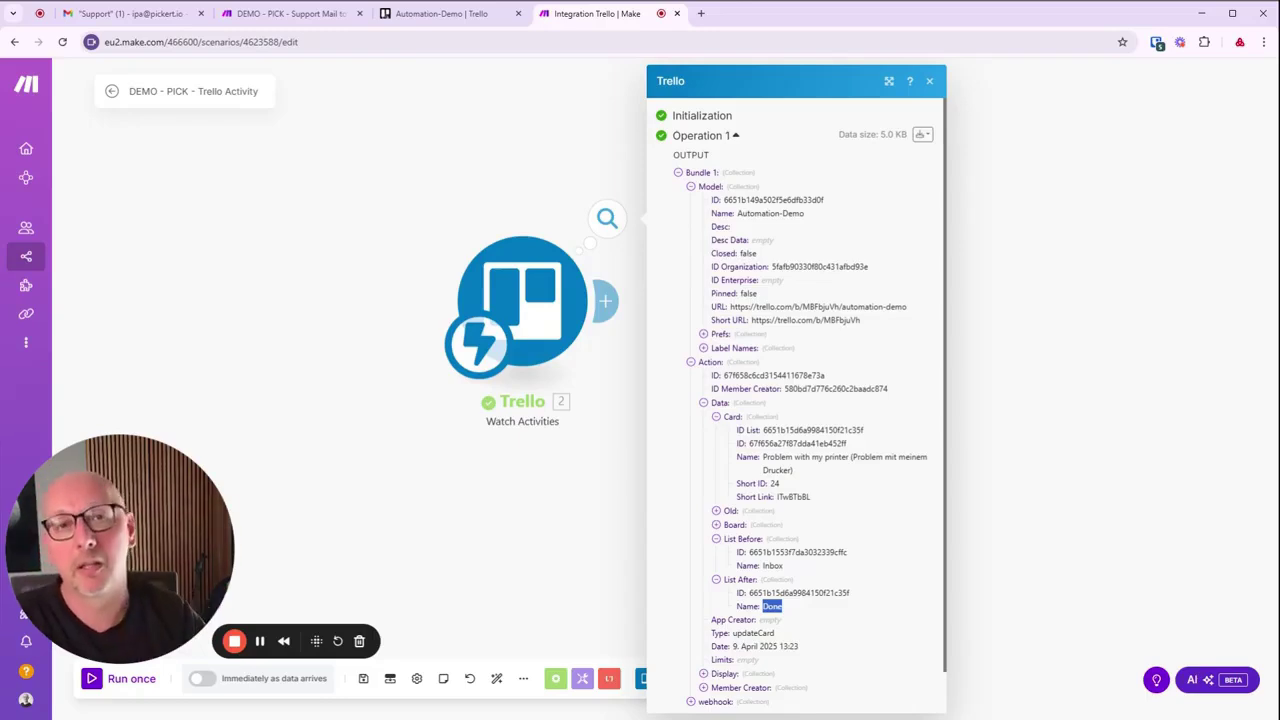
pyautogui.click(611, 497)
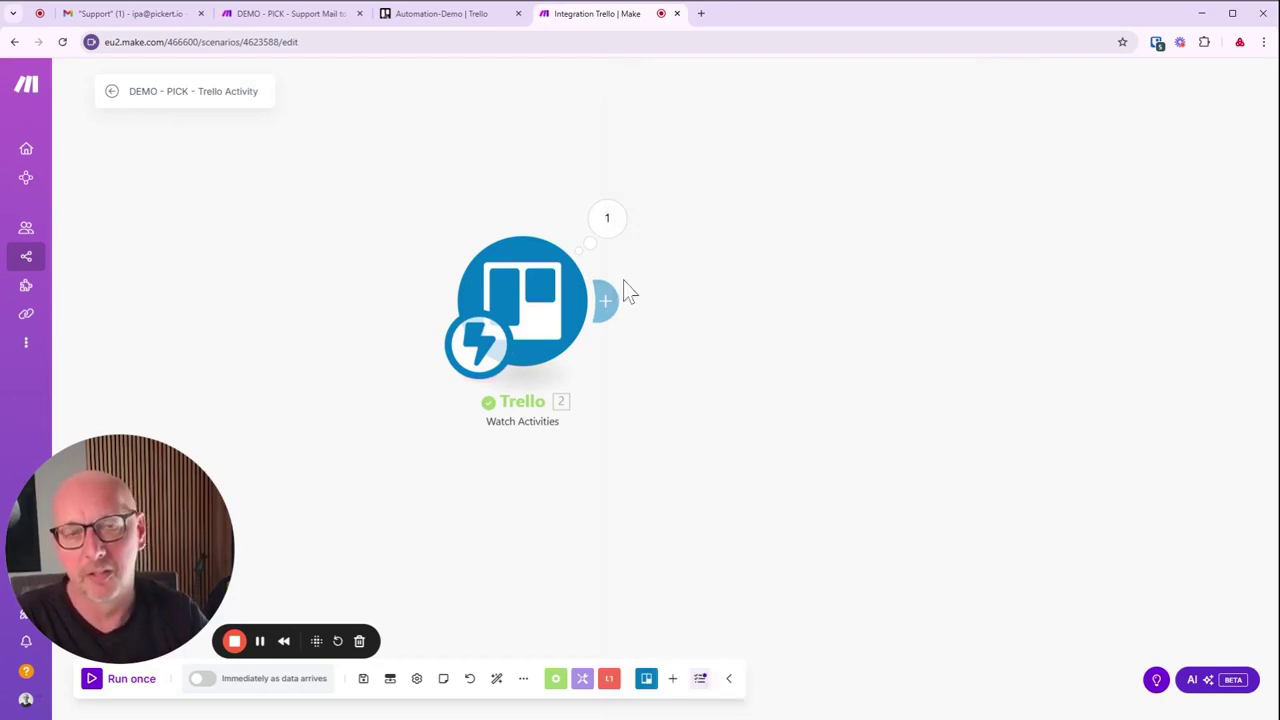